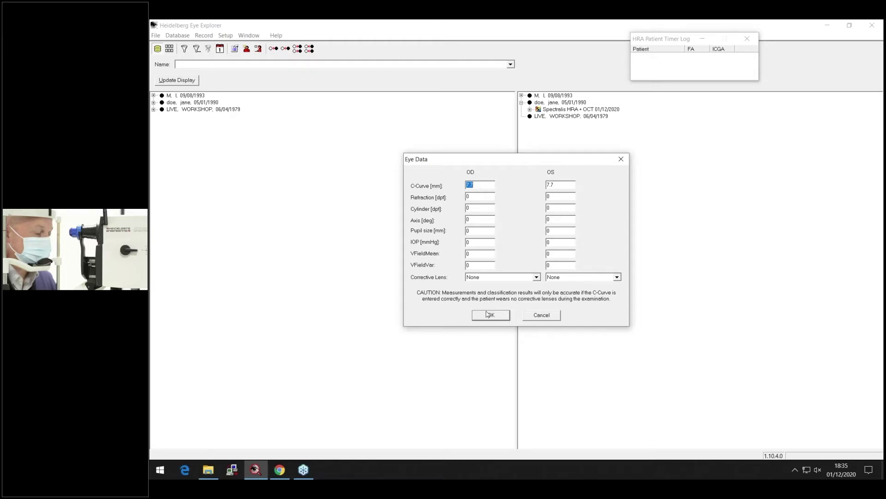
- Accept the default eye data for both eyes and turn on OCT acquisition alongside the IR image
{"action": "left_click", "coordinate": [493, 317]}
{"action": "left_click", "coordinate": [490, 261]}
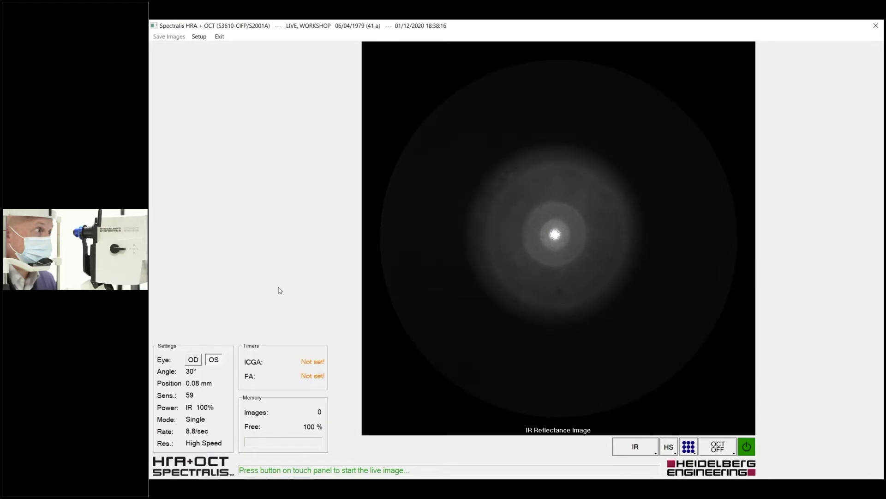
{"action": "left_click", "coordinate": [718, 447]}
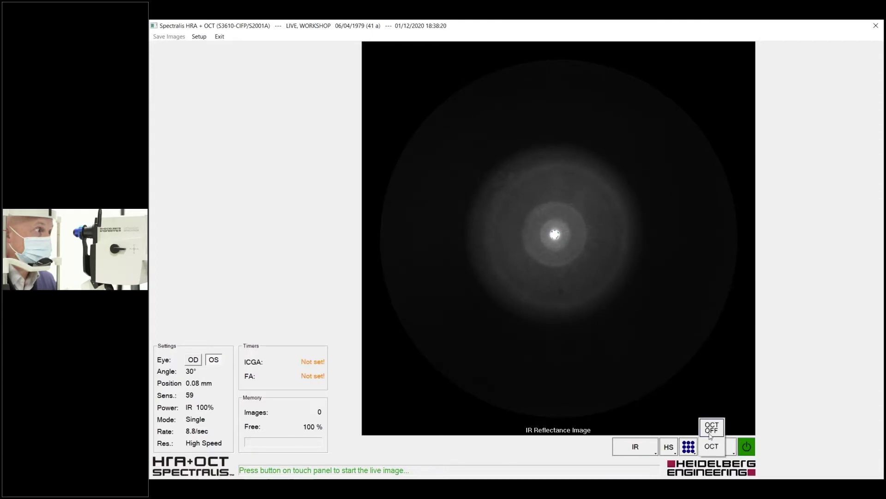
{"action": "left_click", "coordinate": [711, 447]}
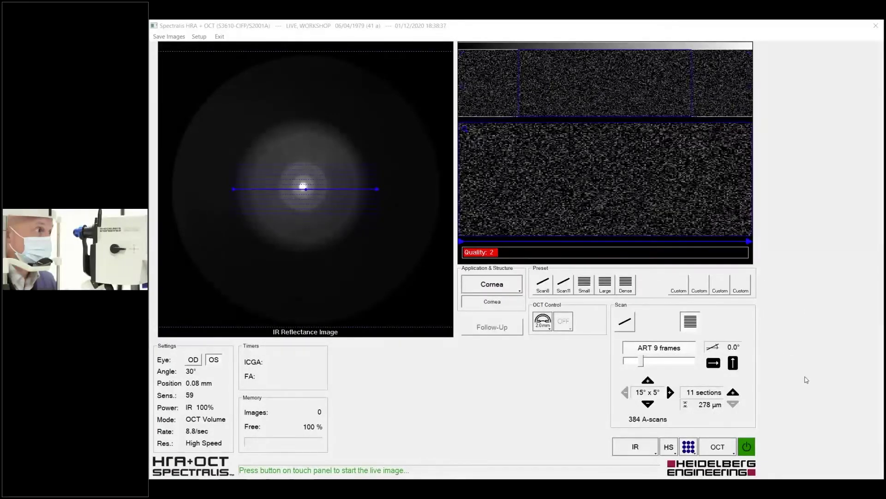
- Keep Cornea as the application structure and apply the Scan8 line scan preset
{"action": "left_click", "coordinate": [497, 289]}
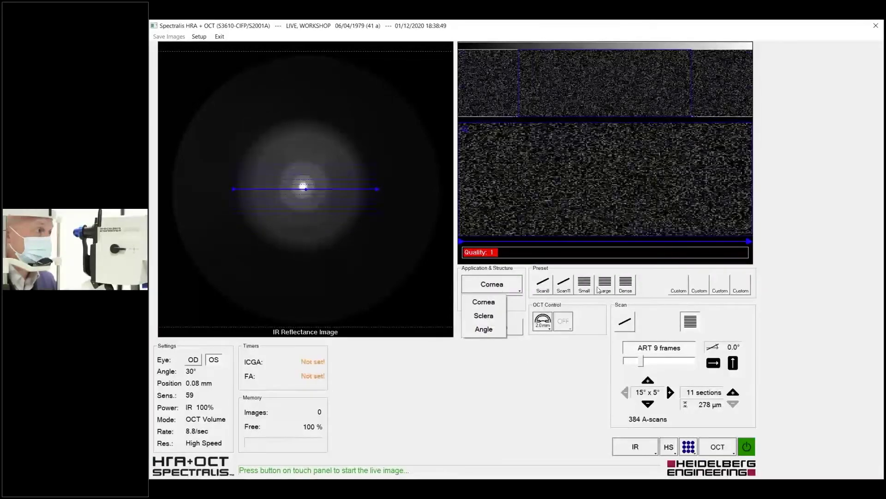
{"action": "left_click", "coordinate": [547, 362]}
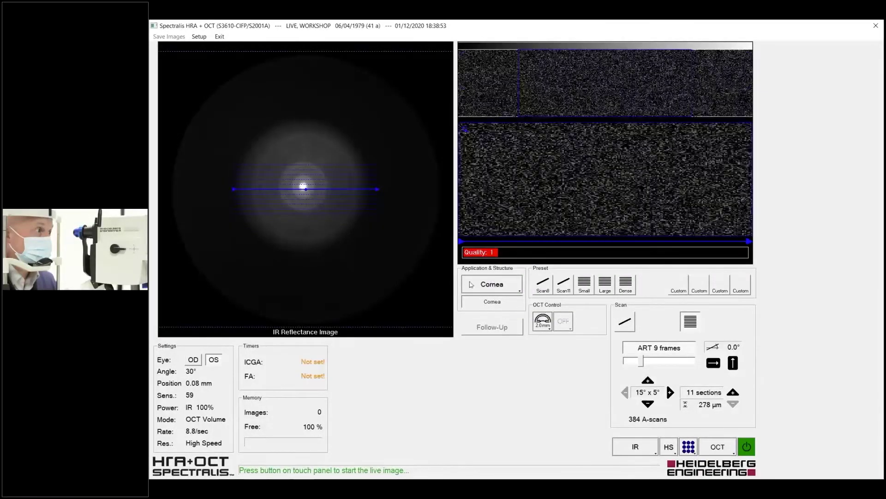
{"action": "left_click", "coordinate": [541, 290]}
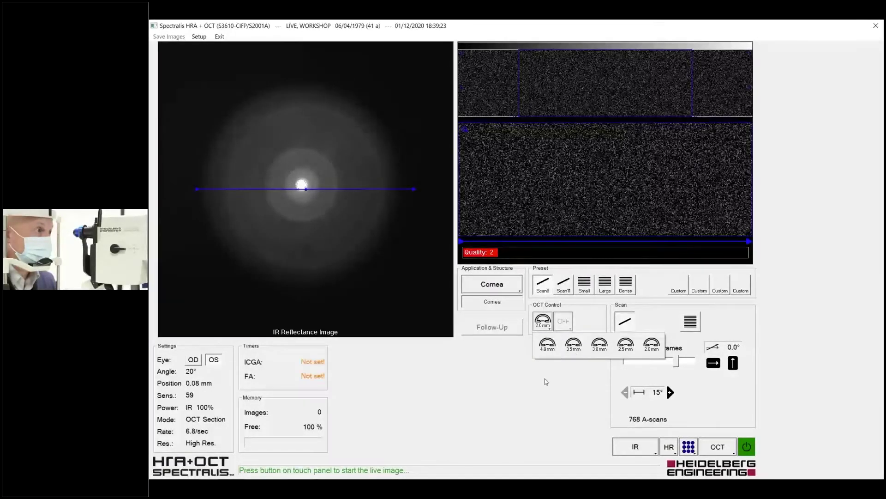
{"action": "left_click", "coordinate": [519, 364]}
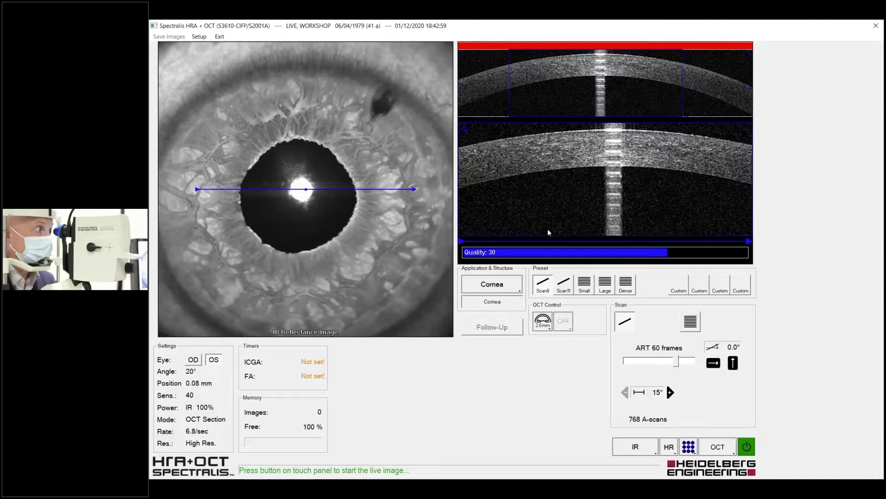
- Step the cornea OCT control setting through 4.0, 3.5 and 3.0 mm, and set it to 2.5 mm
{"action": "left_click", "coordinate": [545, 325]}
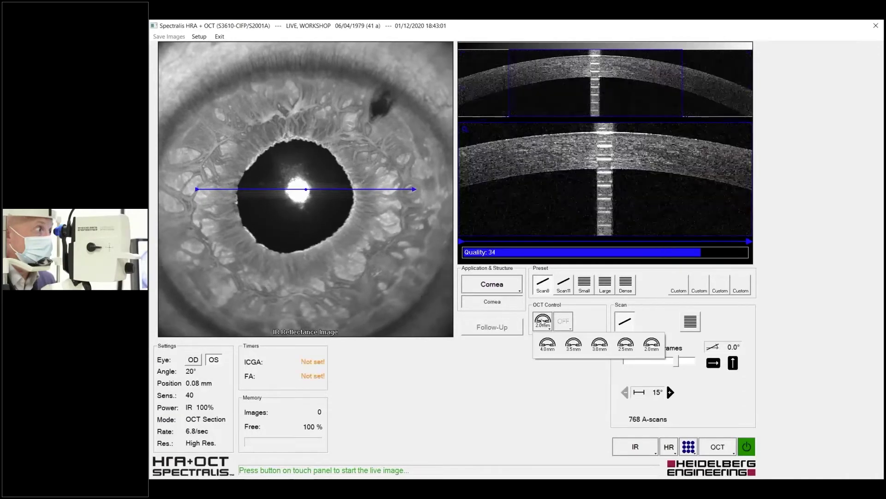
{"action": "left_click", "coordinate": [549, 346]}
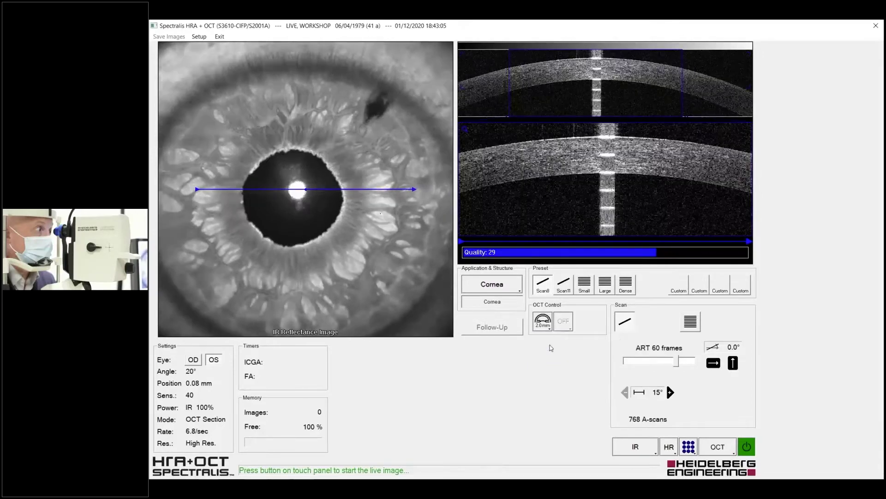
{"action": "left_click", "coordinate": [574, 344]}
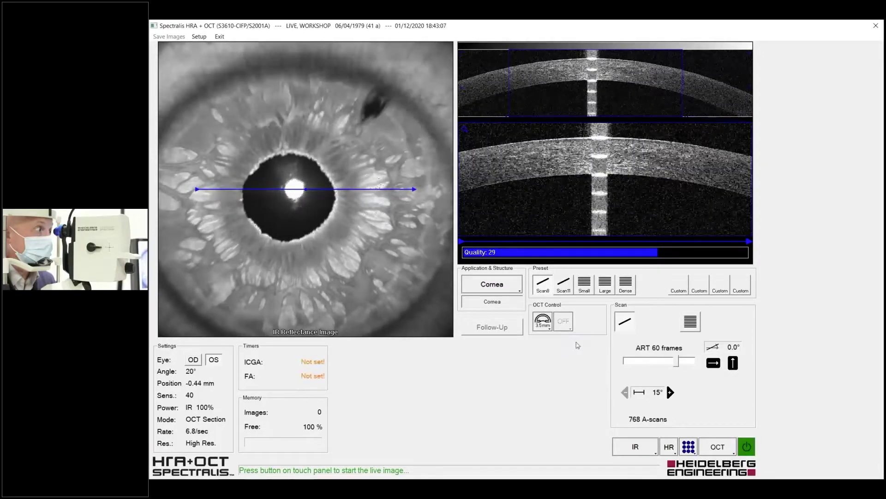
{"action": "left_click", "coordinate": [544, 322]}
{"action": "left_click", "coordinate": [595, 342]}
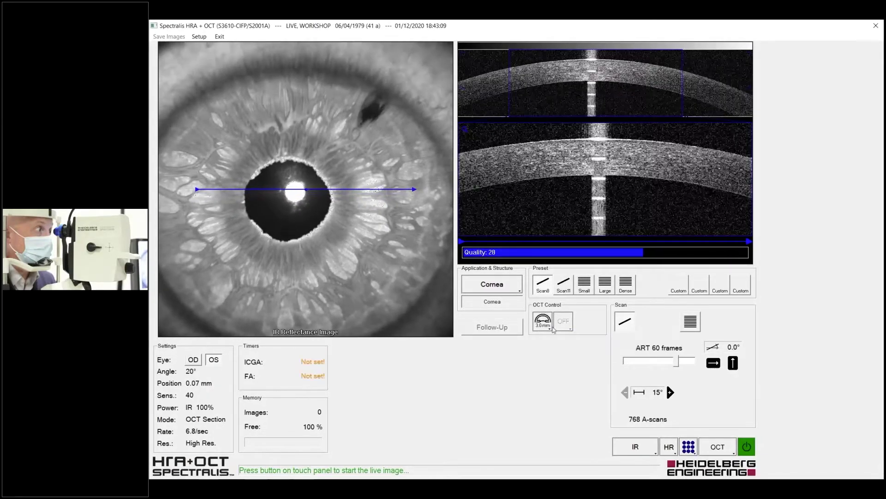
{"action": "left_click", "coordinate": [625, 344]}
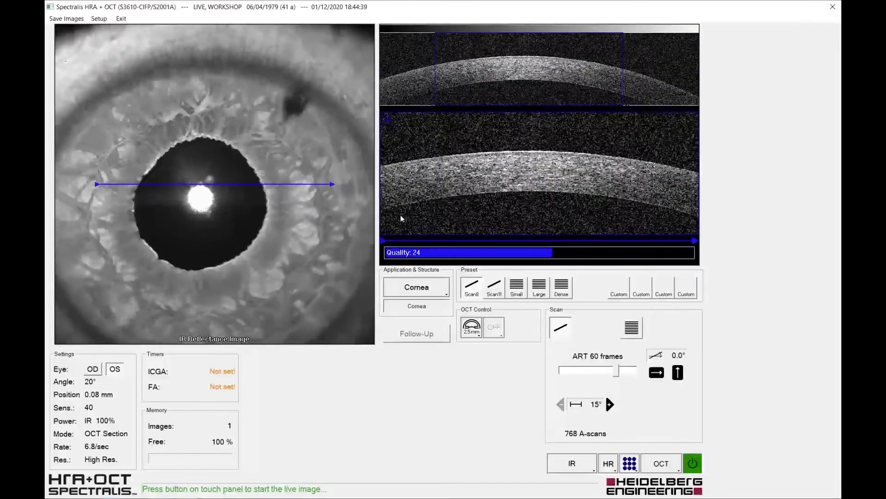
- Apply the Scan11 line preset for the cornea, and switch to the Small volume preset
{"action": "left_click", "coordinate": [494, 287]}
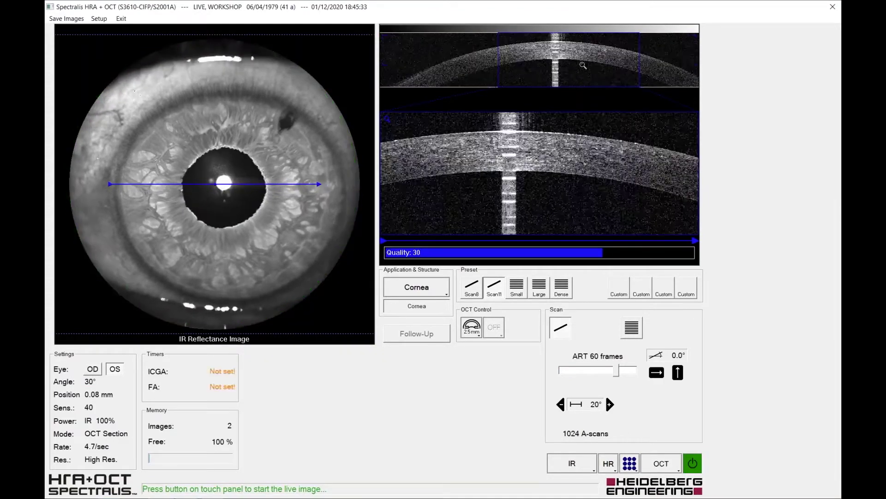
{"action": "left_click", "coordinate": [511, 287]}
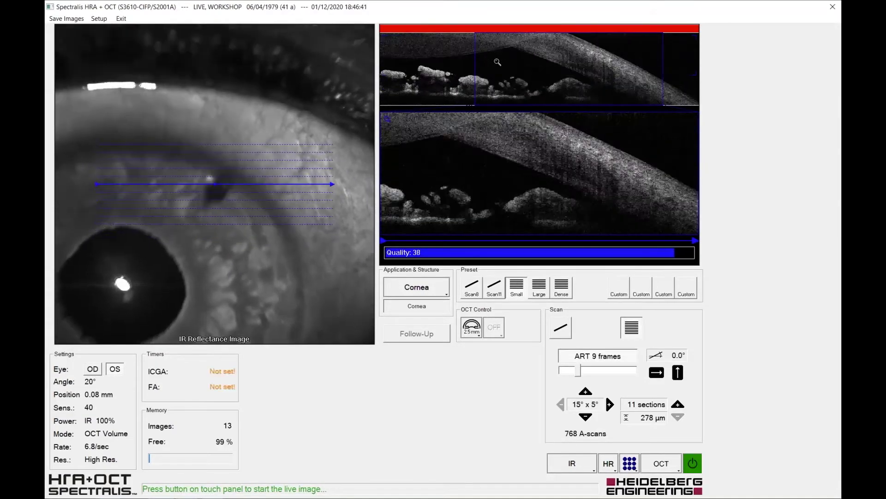
- Step the OCT control setting for the Small volume scan through 4.0, 3.5, 3.0 and 2.5 mm, ending at 2.0 mm
{"action": "left_click", "coordinate": [475, 337]}
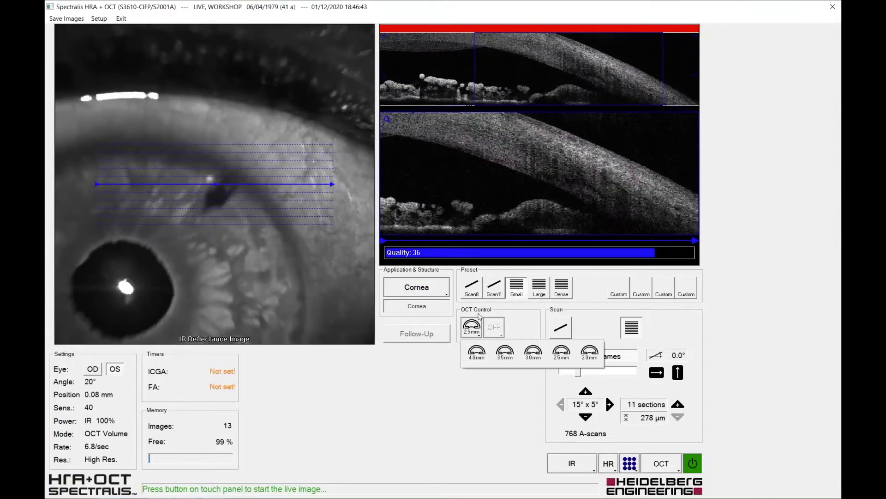
{"action": "left_click", "coordinate": [477, 351]}
{"action": "left_click", "coordinate": [472, 327]}
{"action": "left_click", "coordinate": [505, 353]}
{"action": "left_click", "coordinate": [473, 327]}
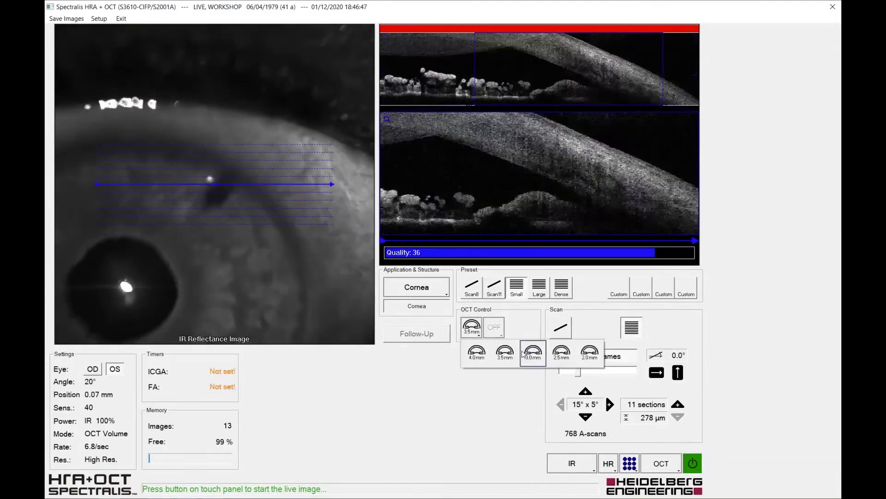
{"action": "left_click", "coordinate": [534, 356]}
{"action": "left_click", "coordinate": [467, 334]}
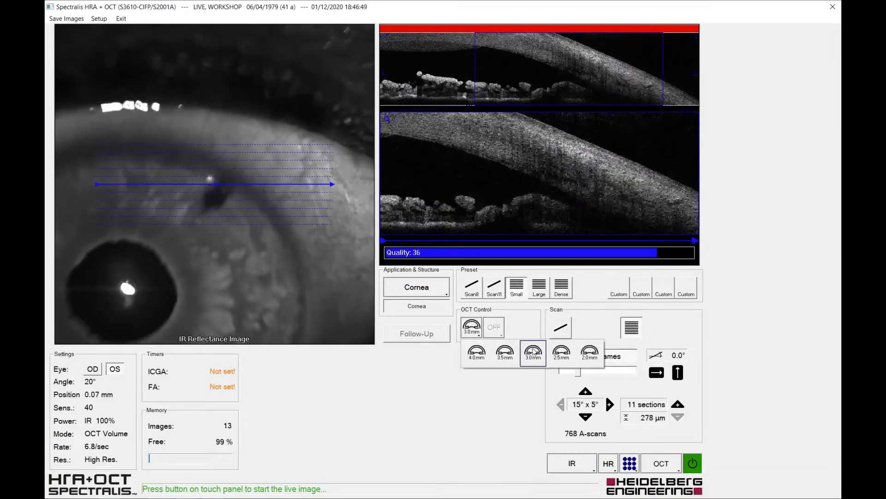
{"action": "left_click", "coordinate": [563, 354]}
{"action": "left_click", "coordinate": [473, 328]}
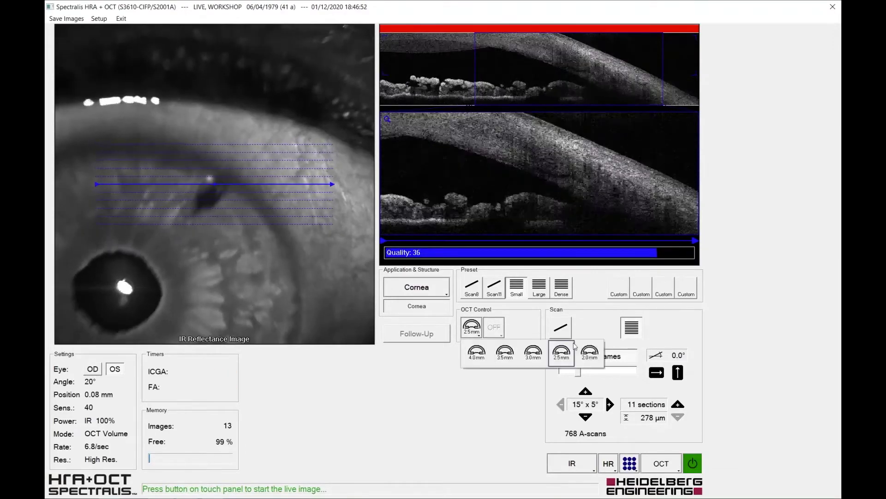
{"action": "left_click", "coordinate": [591, 354]}
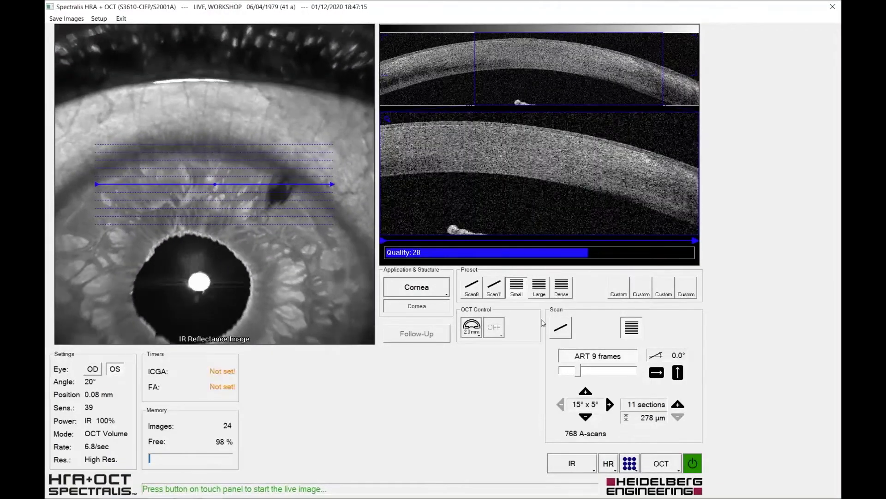
- Apply the Large volume preset for the cornea, and switch to the Dense volume preset
{"action": "left_click", "coordinate": [539, 286]}
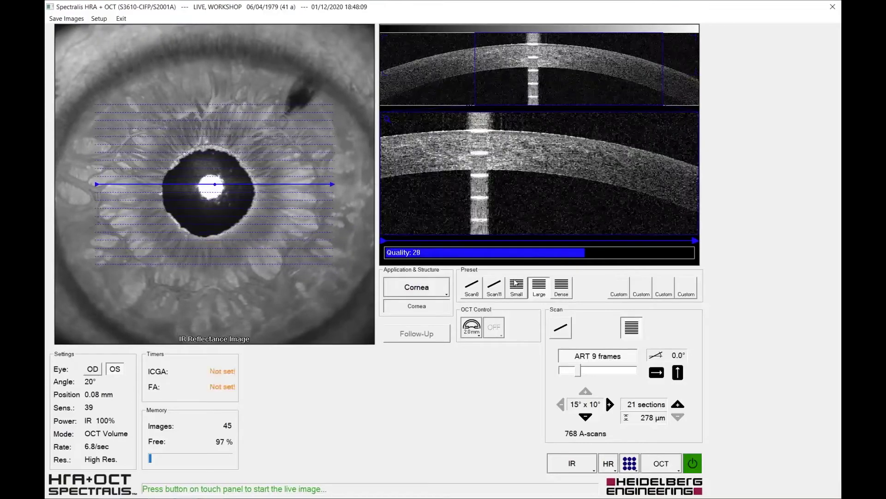
{"action": "left_click", "coordinate": [562, 287]}
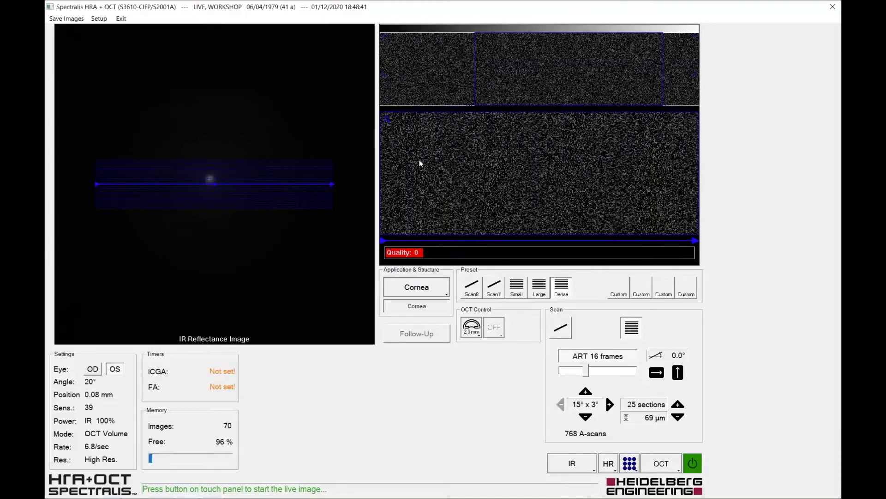
- Switch the application structure to Sclera, keep EDI enabled and reposition the magnified region on the OCT overview scan
{"action": "left_click", "coordinate": [419, 294]}
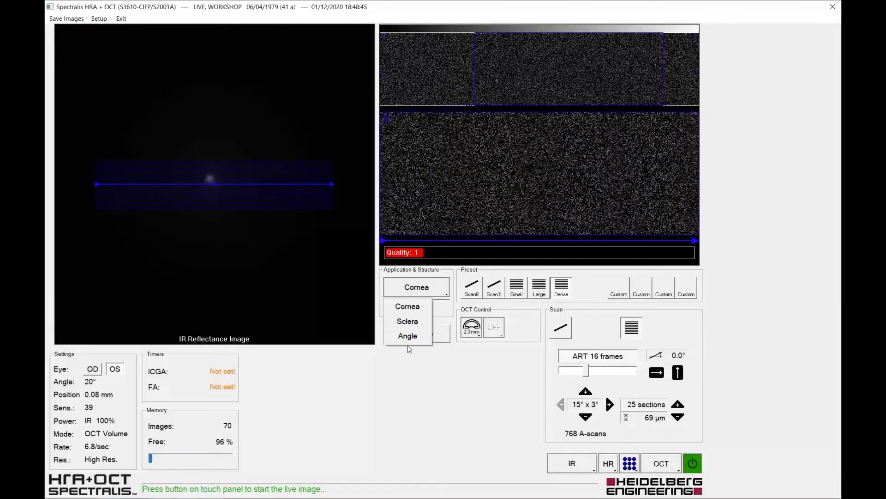
{"action": "left_click", "coordinate": [408, 321]}
{"action": "left_click", "coordinate": [464, 294]}
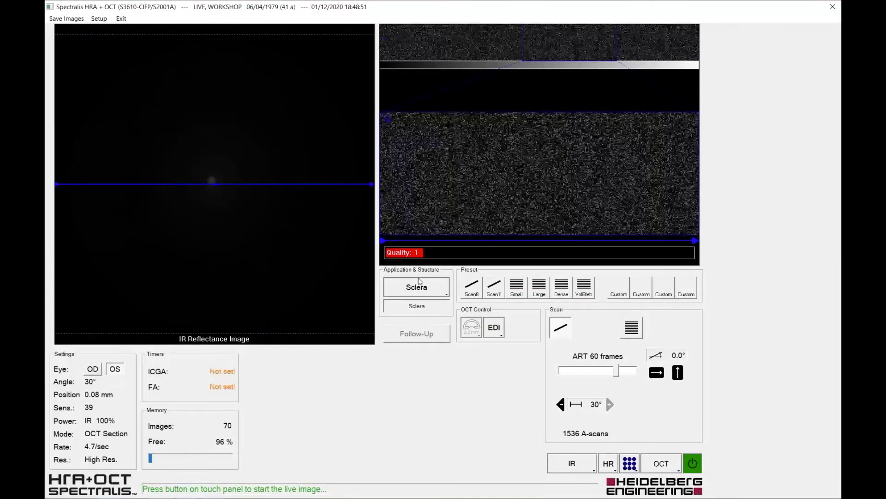
{"action": "left_click", "coordinate": [499, 327]}
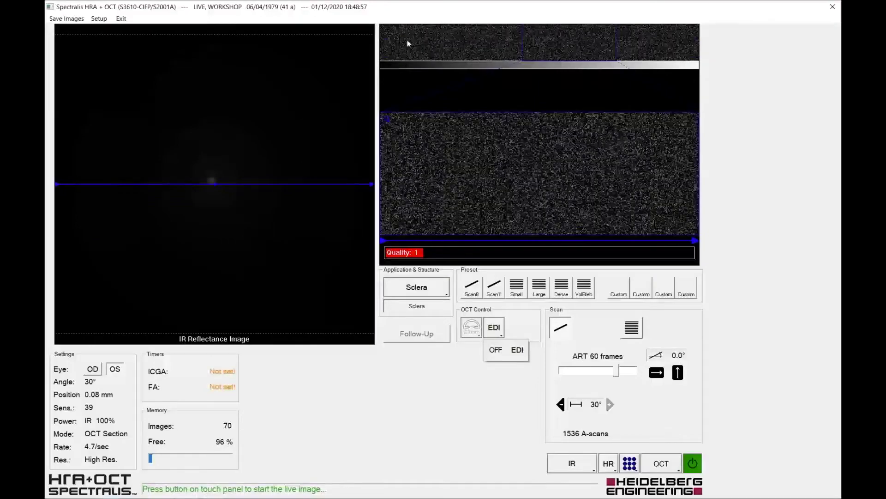
{"action": "left_click", "coordinate": [471, 57]}
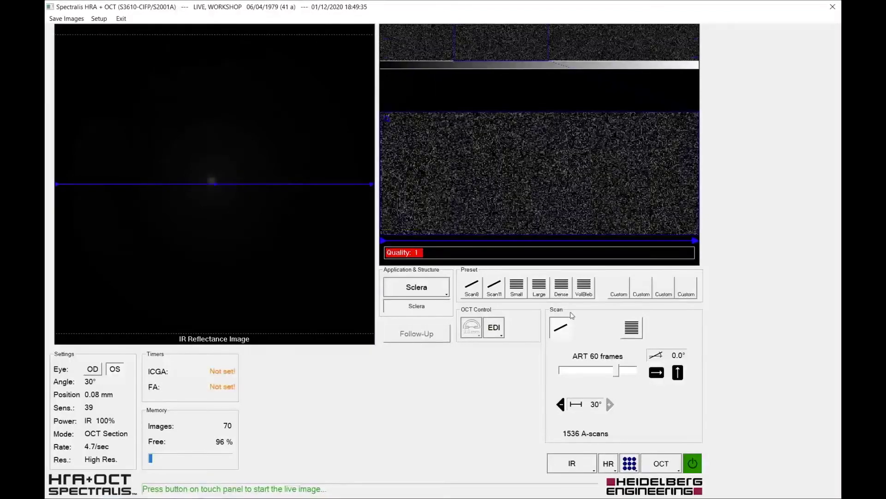
- Try the sclera presets VolBleb, Large, Small, Scan11 and Scan8 in turn
{"action": "left_click", "coordinate": [585, 286]}
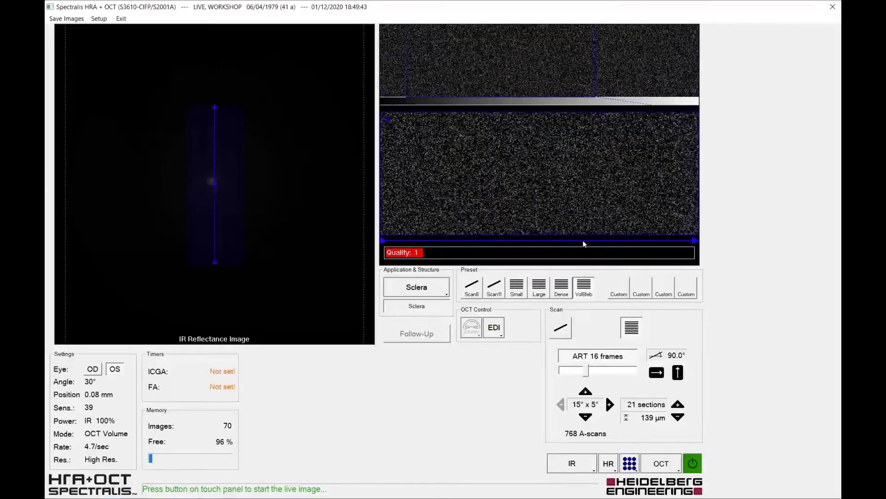
{"action": "left_click", "coordinate": [537, 288]}
{"action": "left_click", "coordinate": [516, 287]}
{"action": "left_click", "coordinate": [494, 287]}
{"action": "left_click", "coordinate": [472, 287]}
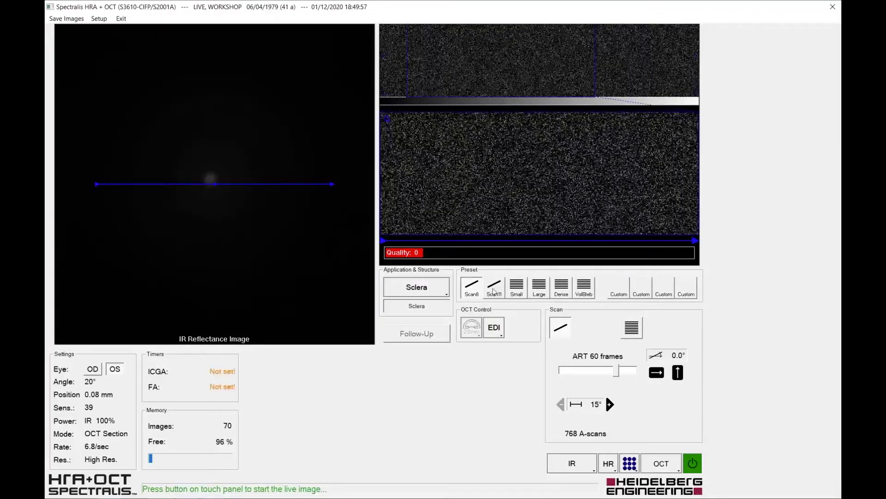
- Apply the Scan11 preset for the sclera, shift the scan line slightly down and rotate it to about -25°
{"action": "left_click", "coordinate": [495, 291]}
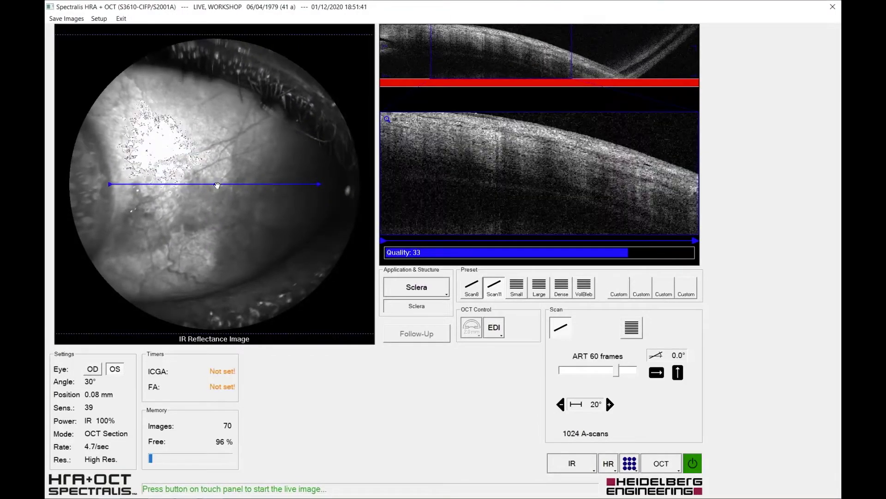
{"action": "mouse_move", "coordinate": [216, 185]}
{"action": "left_mouse_down"}
{"action": "mouse_move", "coordinate": [220, 160]}
{"action": "mouse_move", "coordinate": [226, 202]}
{"action": "mouse_move", "coordinate": [222, 167]}
{"action": "mouse_move", "coordinate": [220, 197]}
{"action": "left_mouse_up"}
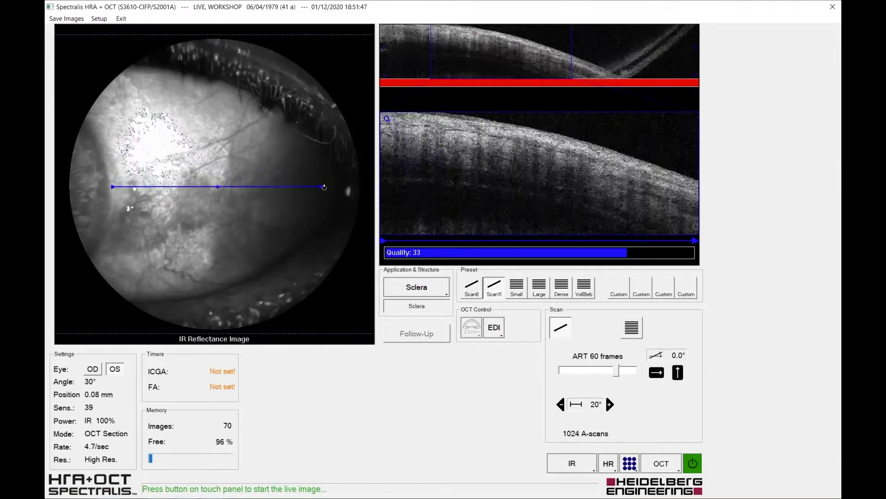
{"action": "left_click_drag", "start_coordinate": [324, 188], "coordinate": [322, 244]}
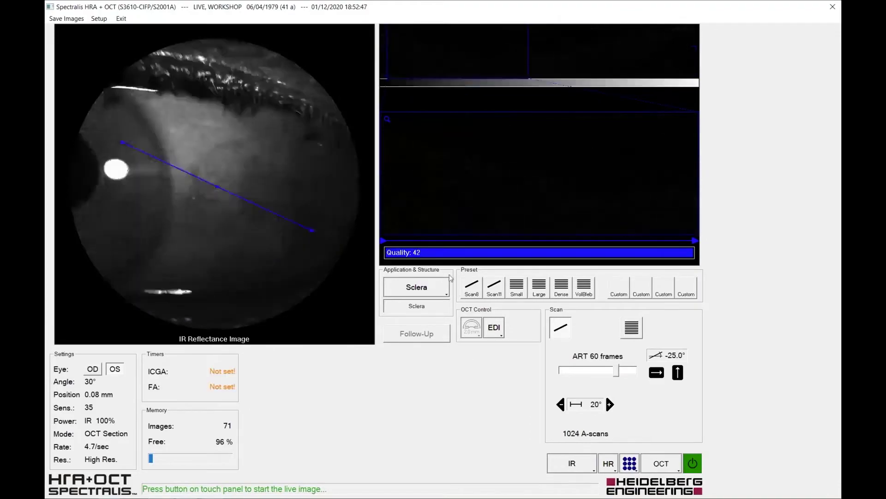
- Switch the application structure to Angle and go through the 1ACA and 2ACAs presets, ending on the Small volume preset
{"action": "left_click", "coordinate": [434, 288]}
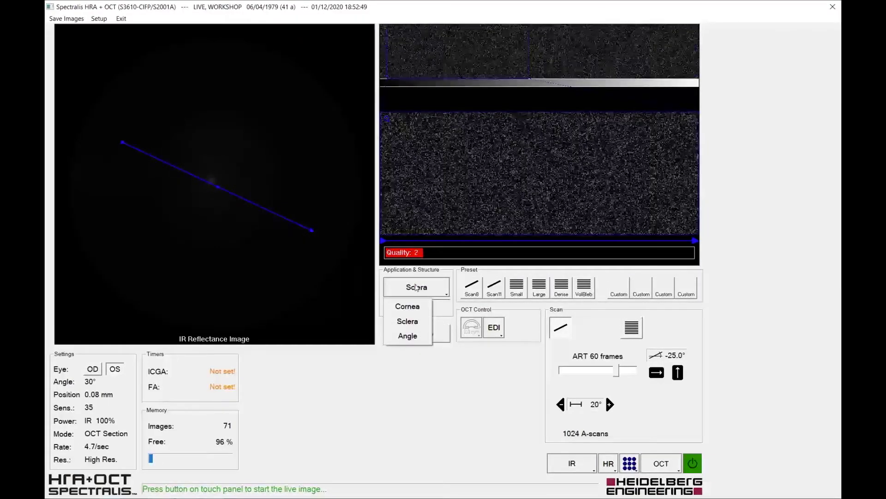
{"action": "left_click", "coordinate": [409, 336]}
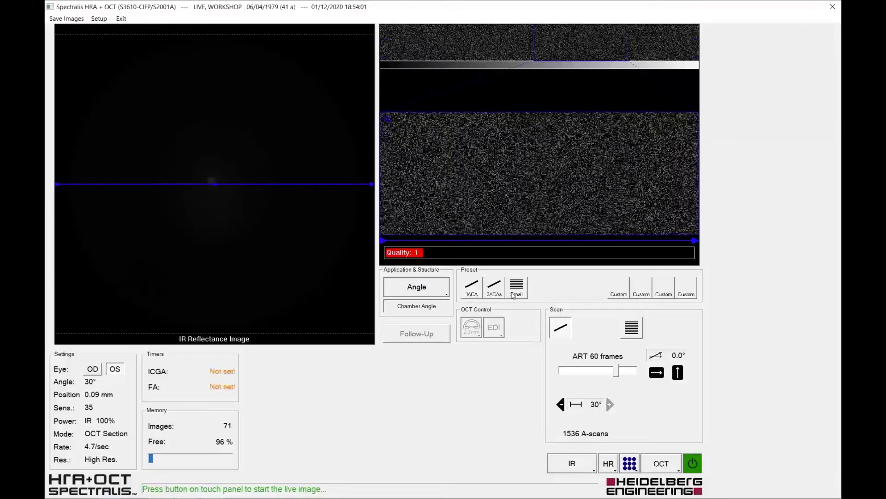
{"action": "left_click", "coordinate": [472, 287]}
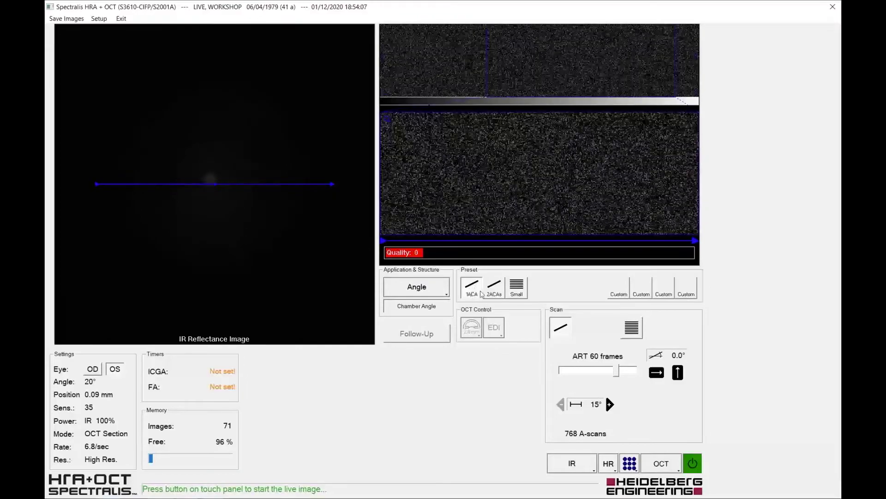
{"action": "left_click", "coordinate": [494, 287]}
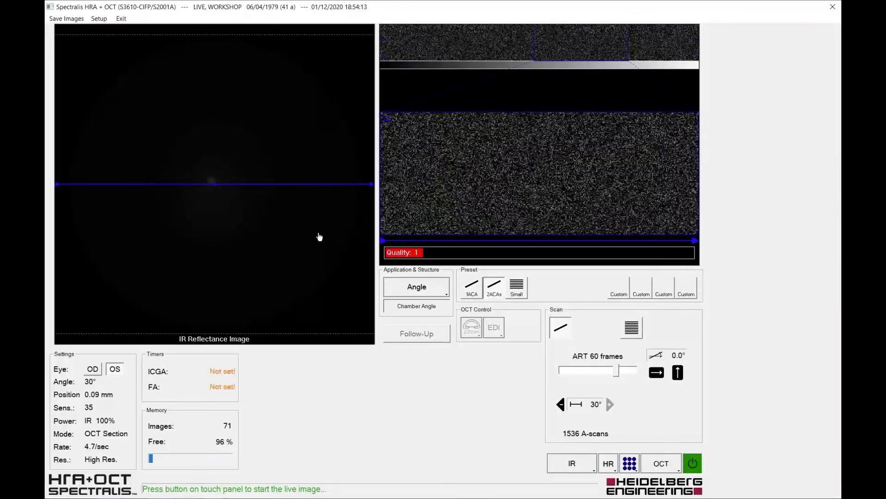
{"action": "left_click", "coordinate": [516, 287]}
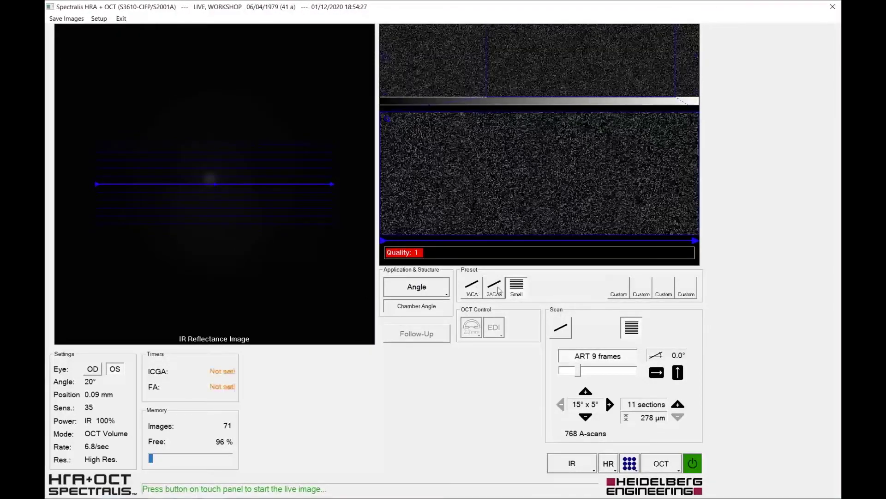
- Apply the 1ACA preset and place the scan line at 40.5° from the pupil past the dark iris spot, with the magnified region adjusted
{"action": "left_click", "coordinate": [472, 286]}
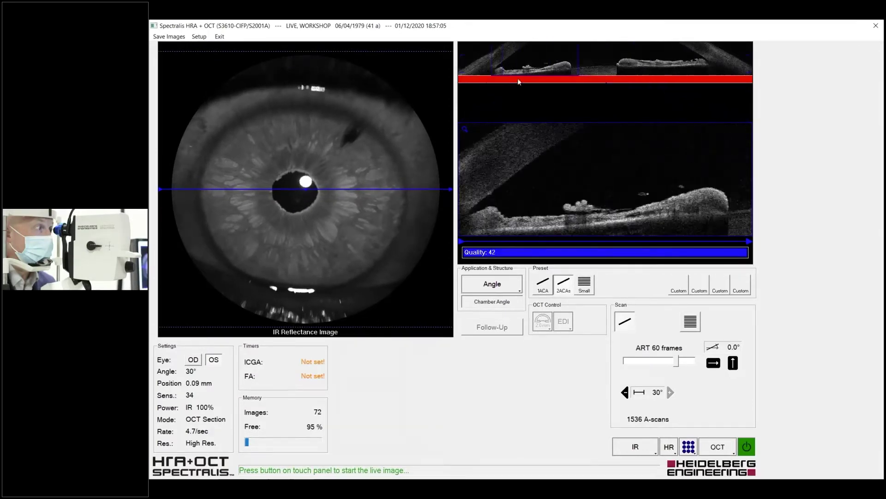
{"action": "left_click_drag", "start_coordinate": [514, 82], "coordinate": [499, 70]}
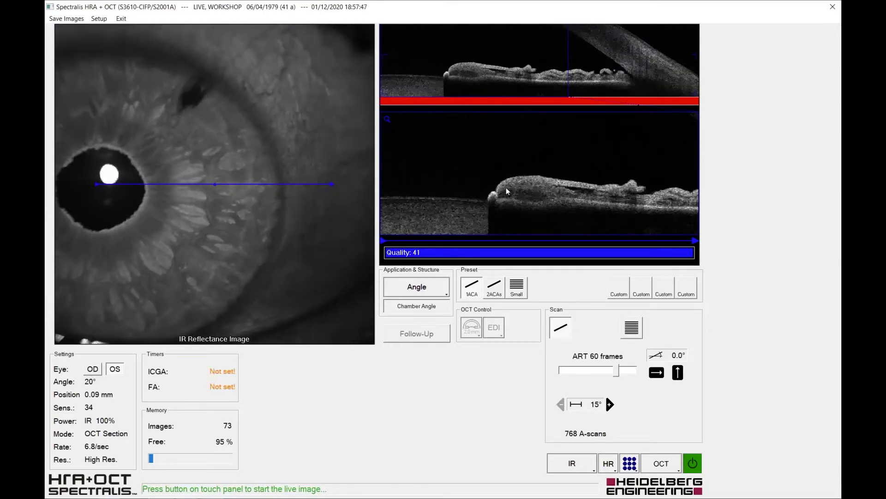
{"action": "left_click_drag", "start_coordinate": [327, 180], "coordinate": [243, 44]}
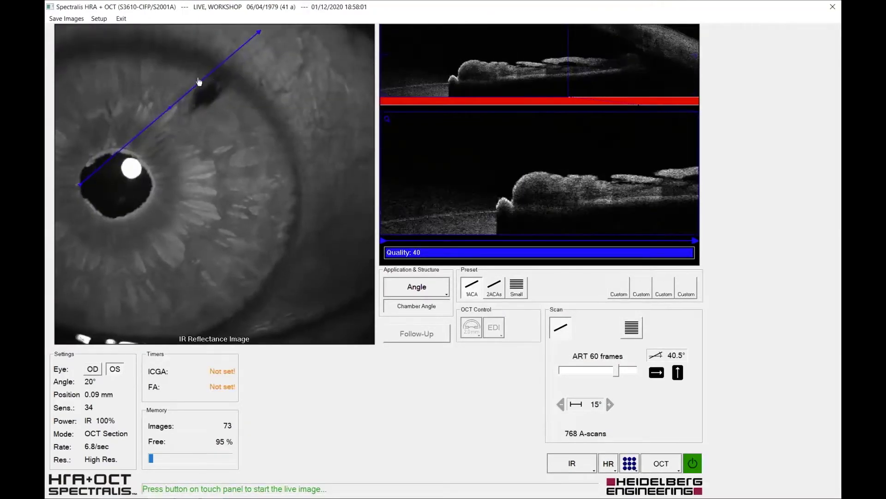
{"action": "left_click_drag", "start_coordinate": [202, 82], "coordinate": [216, 94]}
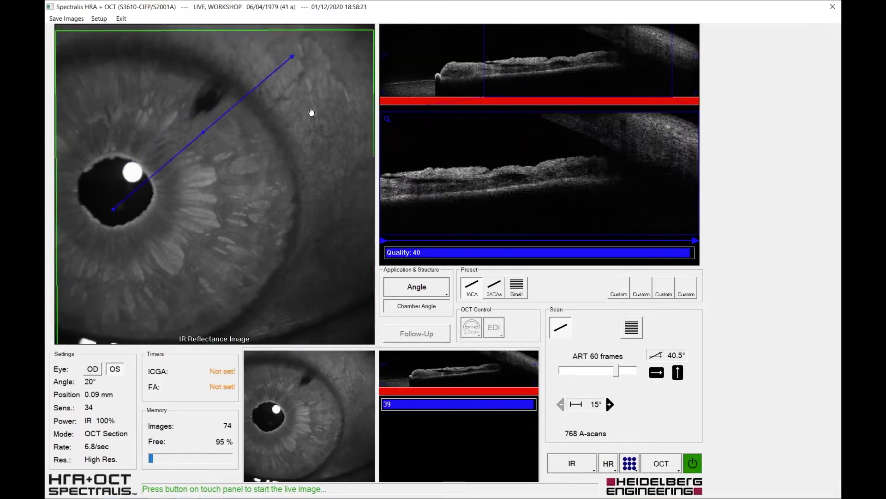
- Apply the Small volume preset for the chamber angle and move the scan block up over the dark iris spot
{"action": "left_click", "coordinate": [517, 286]}
{"action": "left_click_drag", "start_coordinate": [222, 163], "coordinate": [232, 101]}
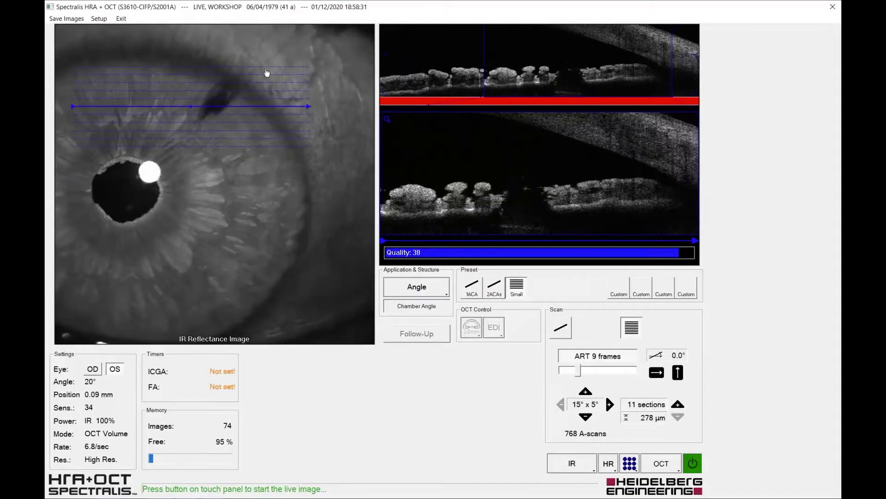
{"action": "left_click", "coordinate": [232, 102]}
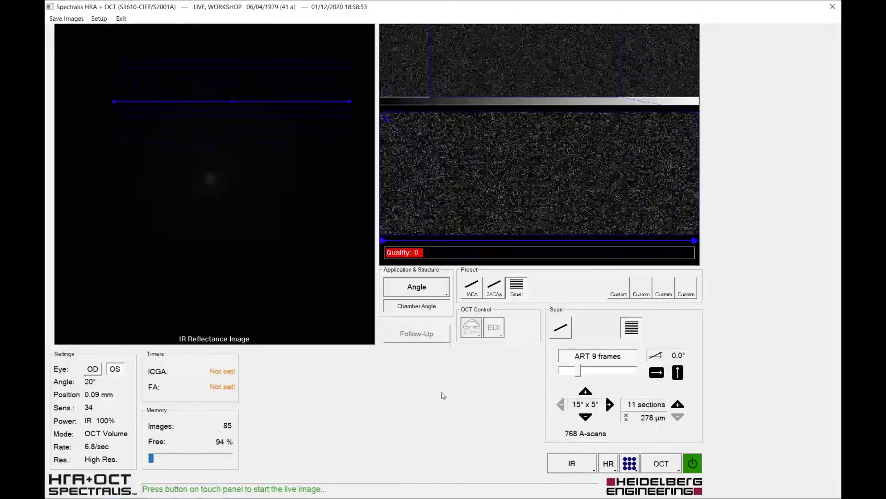
{"action": "left_click", "coordinate": [419, 288]}
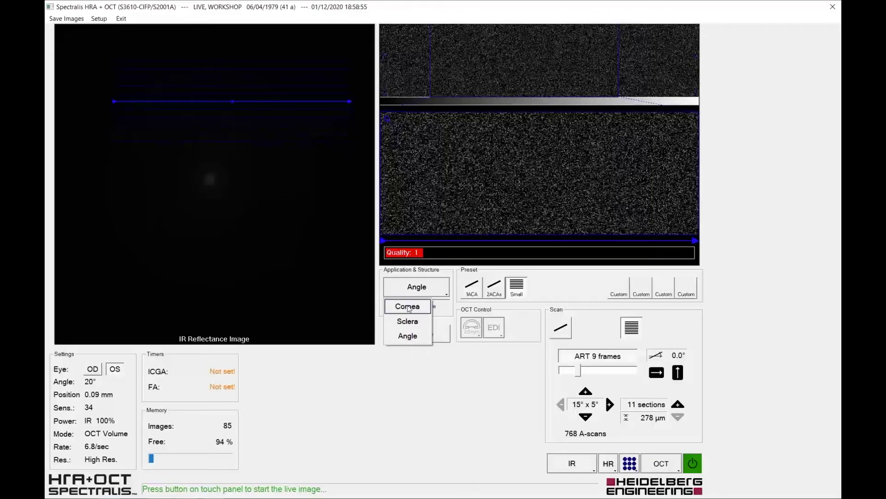
{"action": "left_click", "coordinate": [443, 309]}
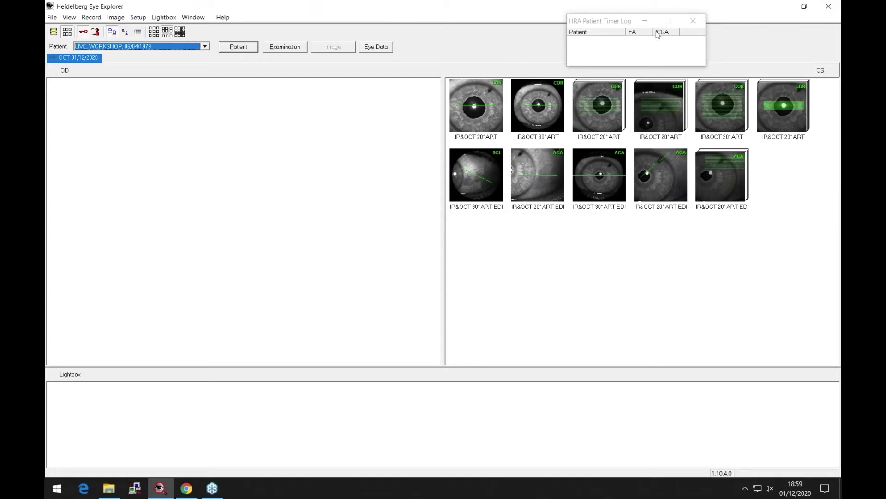
- Minimise the patient timer log in Heidelberg Eye Explorer and open the first left-eye 20° cornea scan
{"action": "left_click", "coordinate": [644, 21]}
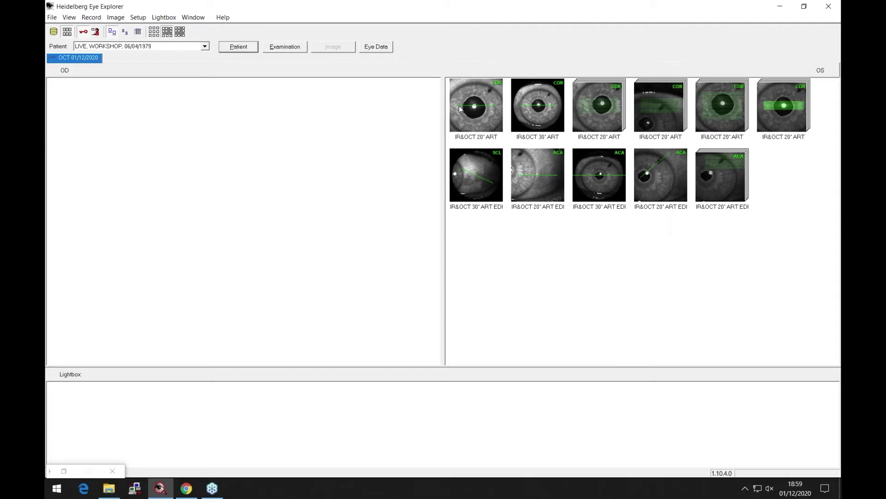
{"action": "double_click", "coordinate": [474, 105]}
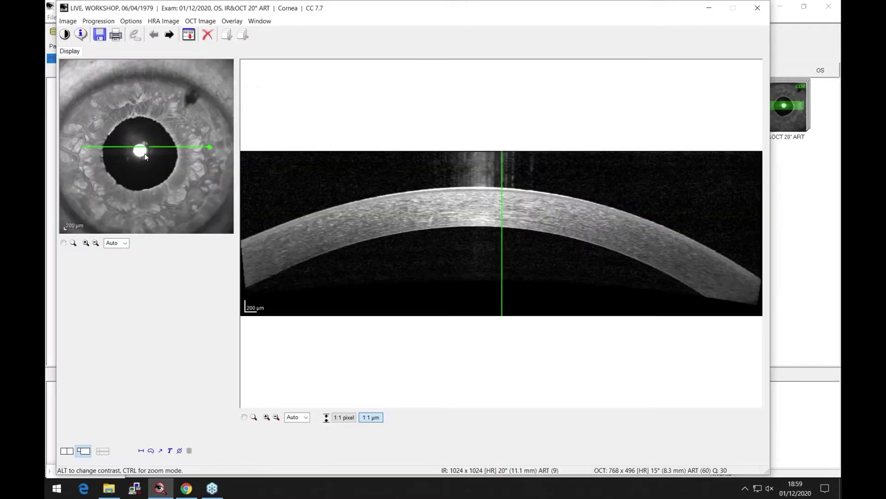
- Examine the corneal section by moving the vertical marker along it and comparing the side-by-side layout with the enlarged OCT layout
{"action": "mouse_move", "coordinate": [501, 242]}
{"action": "left_mouse_down"}
{"action": "mouse_move", "coordinate": [343, 259]}
{"action": "mouse_move", "coordinate": [526, 253]}
{"action": "mouse_move", "coordinate": [354, 254]}
{"action": "left_mouse_up"}
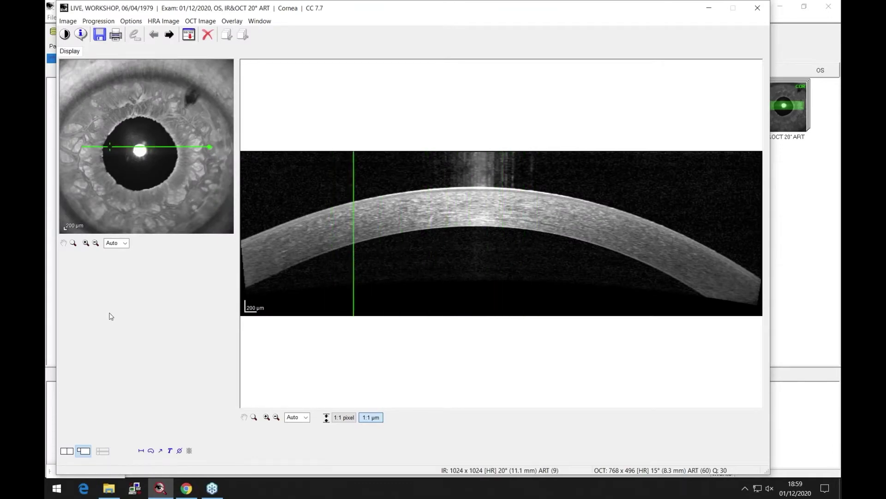
{"action": "left_click", "coordinate": [67, 451]}
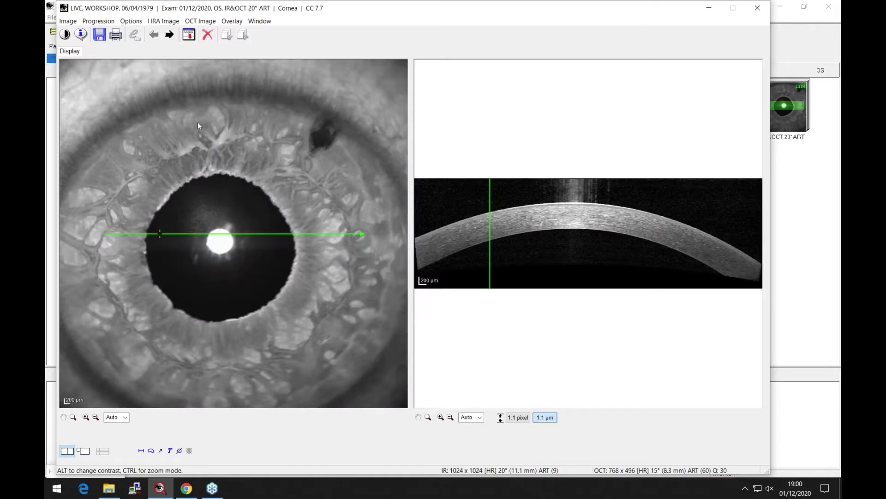
{"action": "mouse_move", "coordinate": [488, 240]}
{"action": "left_mouse_down"}
{"action": "mouse_move", "coordinate": [709, 245]}
{"action": "mouse_move", "coordinate": [447, 252]}
{"action": "mouse_move", "coordinate": [675, 252]}
{"action": "mouse_move", "coordinate": [486, 254]}
{"action": "mouse_move", "coordinate": [626, 252]}
{"action": "mouse_move", "coordinate": [538, 252]}
{"action": "left_mouse_up"}
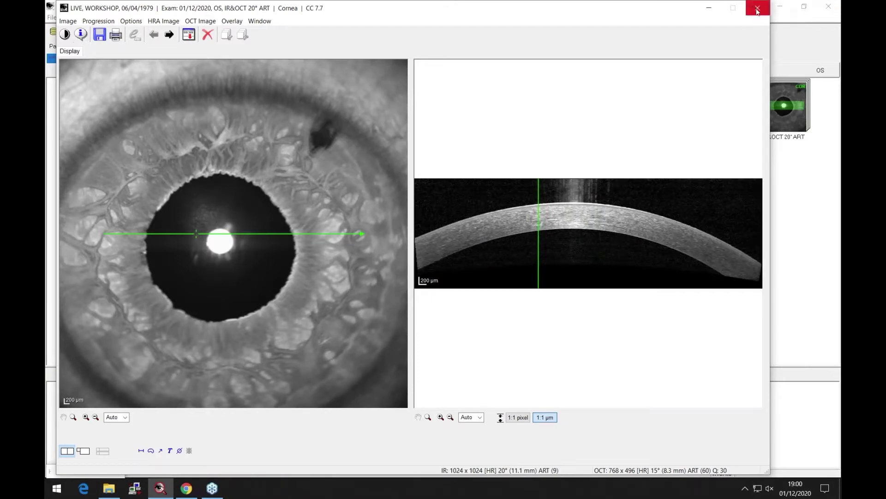
{"action": "left_click", "coordinate": [83, 453]}
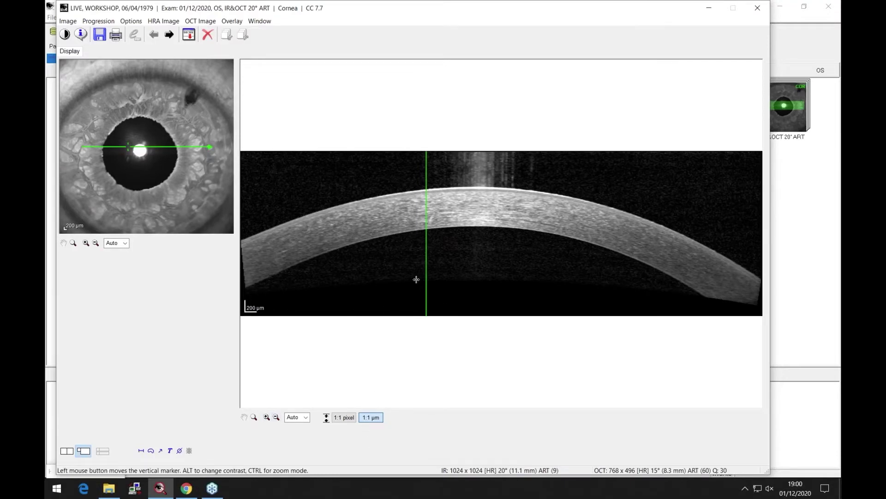
- Move the vertical marker beyond the corneal apex and measure the stromal thickness before the apex with a vertical distance line at 327% zoom
{"action": "left_click", "coordinate": [267, 417]}
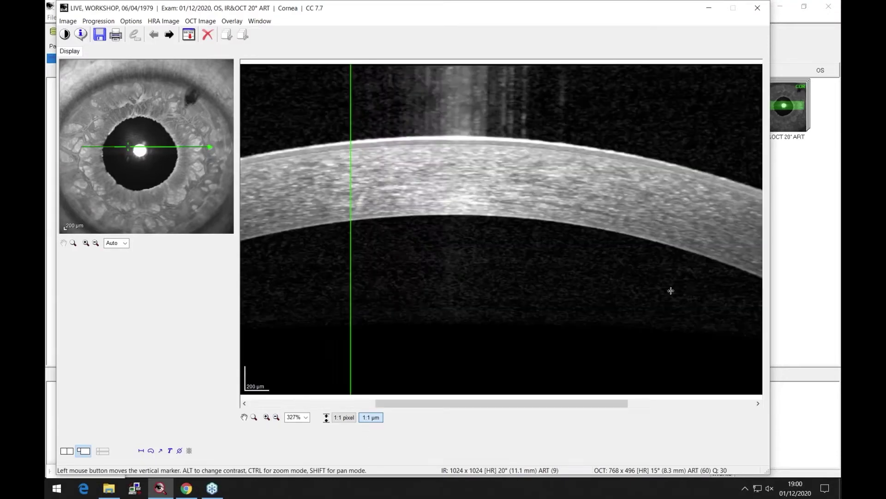
{"action": "left_click_drag", "start_coordinate": [603, 404], "coordinate": [526, 405]}
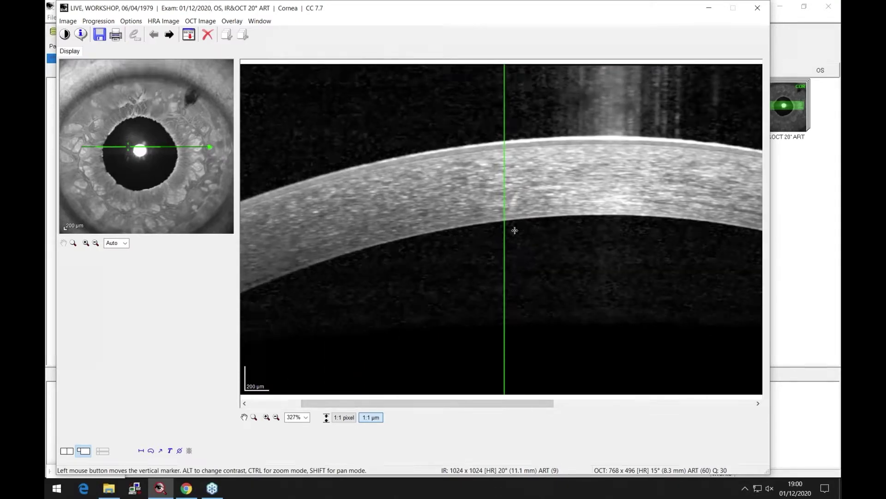
{"action": "left_click_drag", "start_coordinate": [503, 232], "coordinate": [684, 220]}
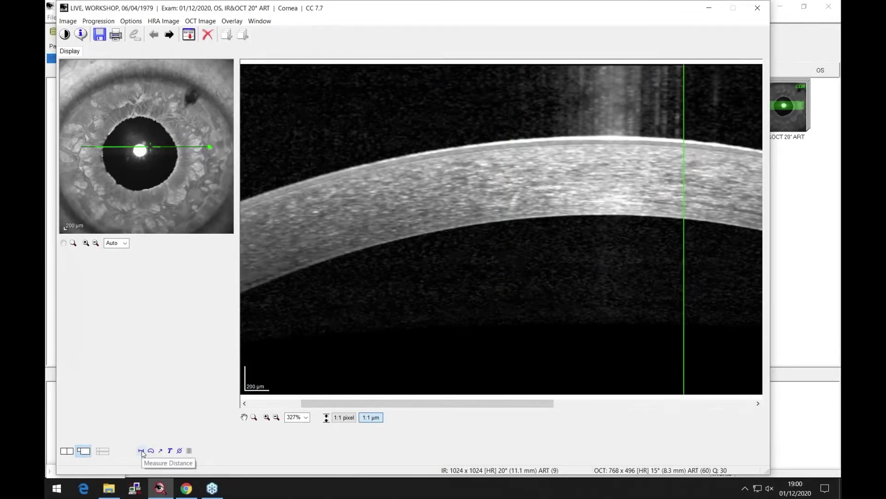
{"action": "left_click", "coordinate": [142, 451]}
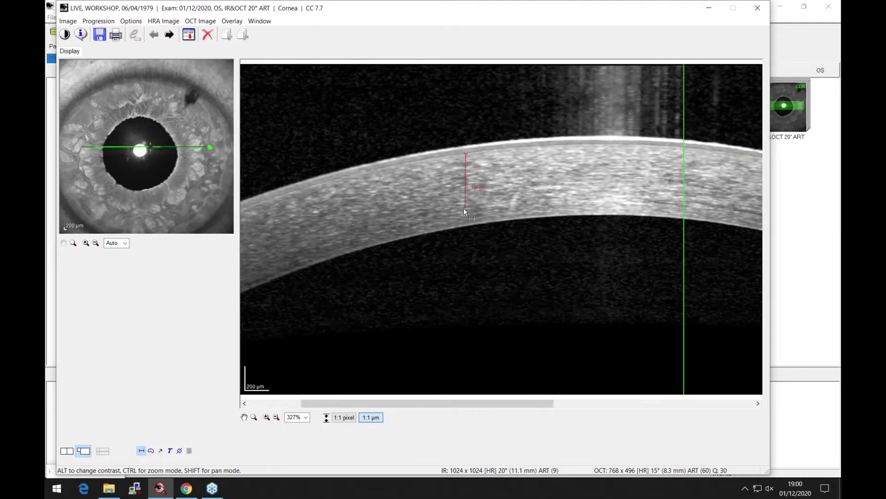
{"action": "left_click", "coordinate": [465, 226]}
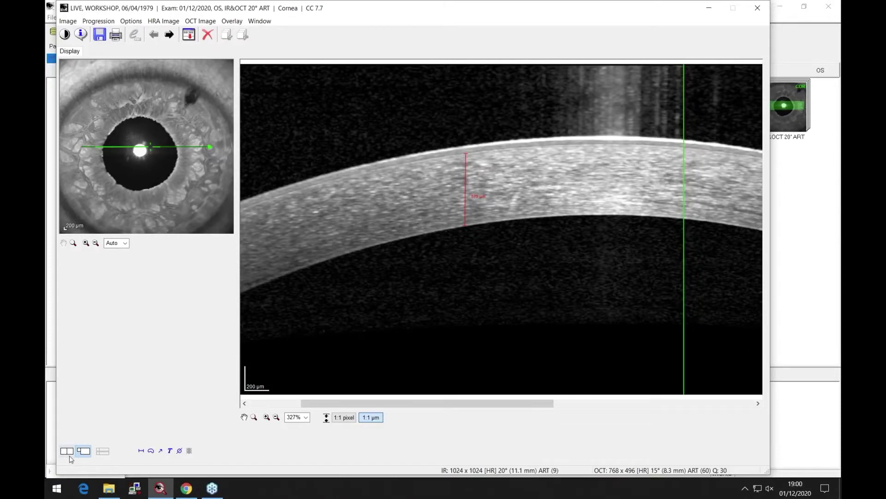
- Measure three thin anterior corneal layers with short vertical distance lines between the long stromal measurement and the apex, enlarging the section to 800%
{"action": "left_click", "coordinate": [142, 451]}
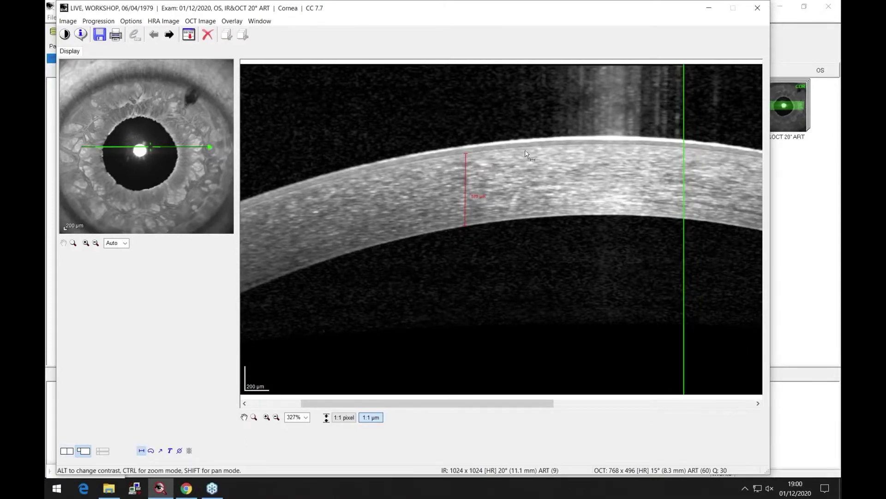
{"action": "left_click_drag", "start_coordinate": [509, 148], "coordinate": [509, 149]}
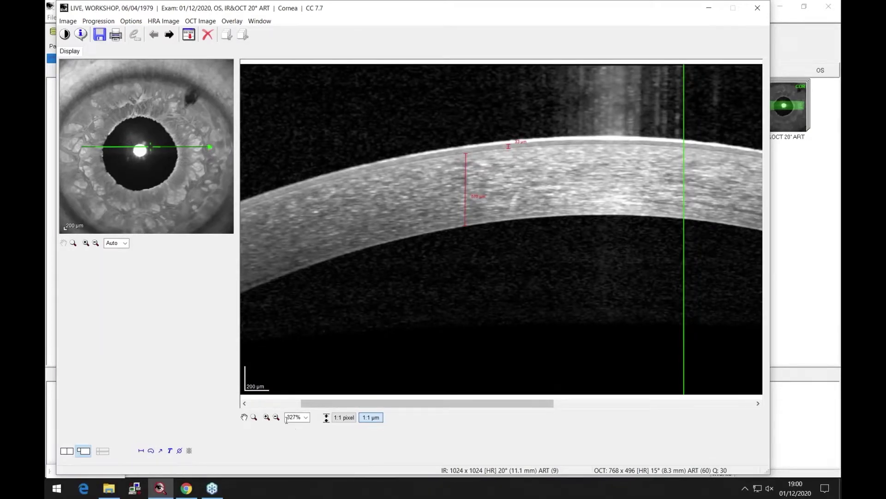
{"action": "left_click", "coordinate": [266, 417]}
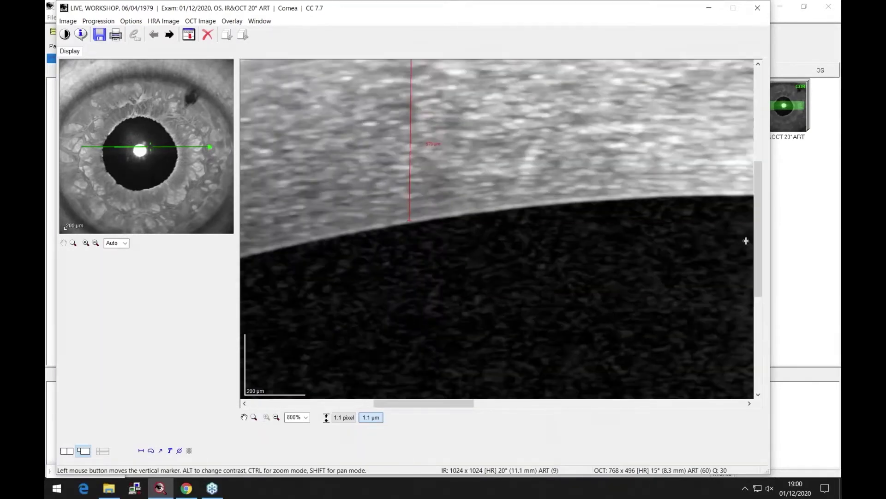
{"action": "left_click_drag", "start_coordinate": [758, 255], "coordinate": [756, 213]}
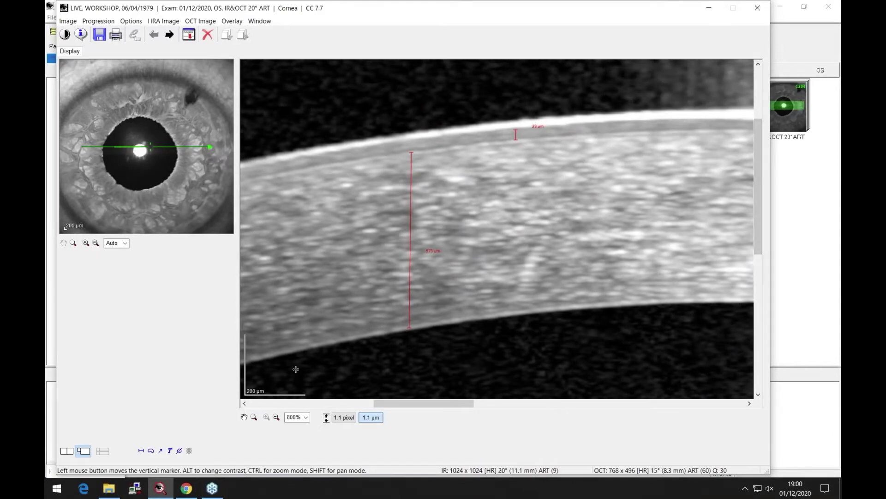
{"action": "left_click", "coordinate": [141, 451]}
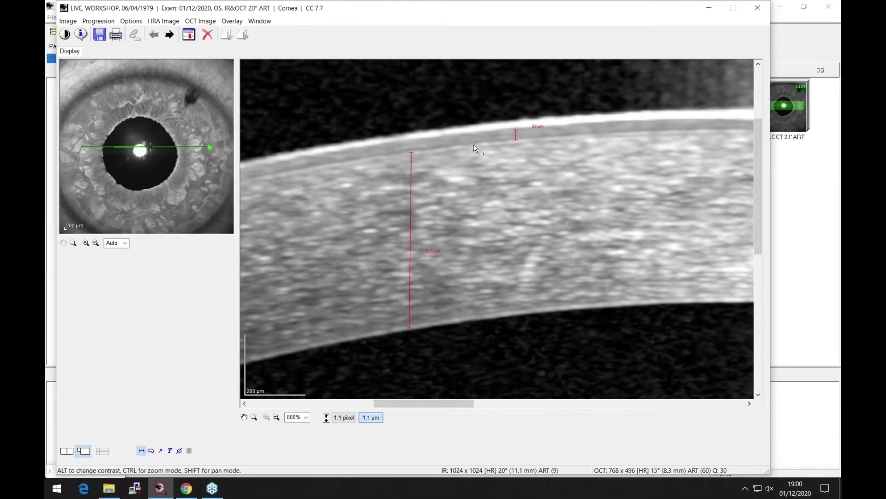
{"action": "left_click_drag", "start_coordinate": [473, 144], "coordinate": [473, 146]}
{"action": "left_click_drag", "start_coordinate": [466, 403], "coordinate": [496, 403]}
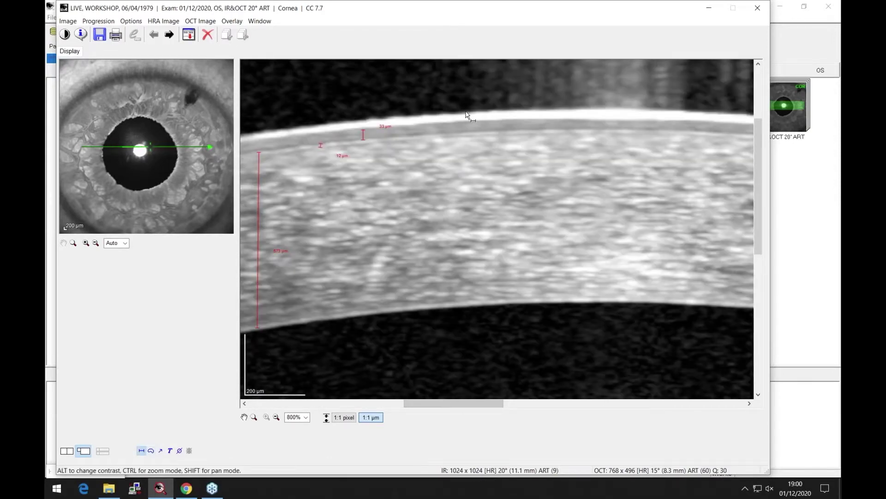
{"action": "left_click_drag", "start_coordinate": [466, 113], "coordinate": [466, 121]}
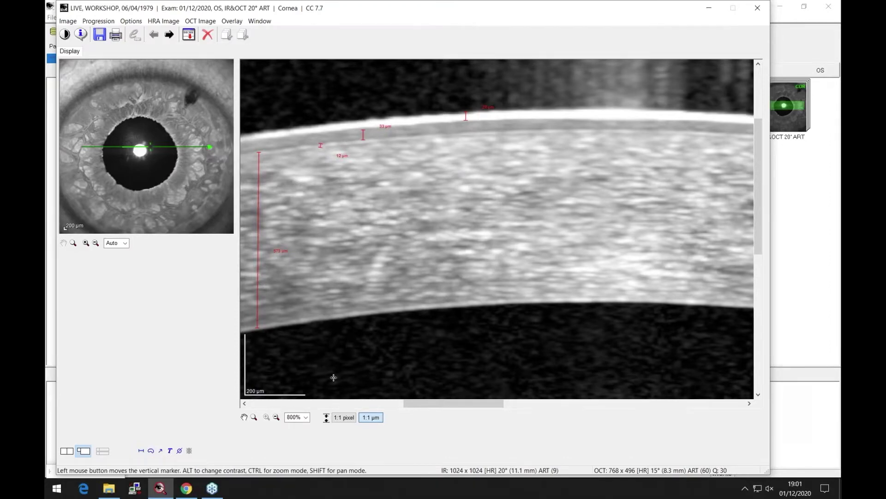
- Change the overlay colour of the 12 µm distance measurement to light green (RGB 128, 255, 128)
{"action": "left_click", "coordinate": [276, 416]}
{"action": "right_click", "coordinate": [422, 171]}
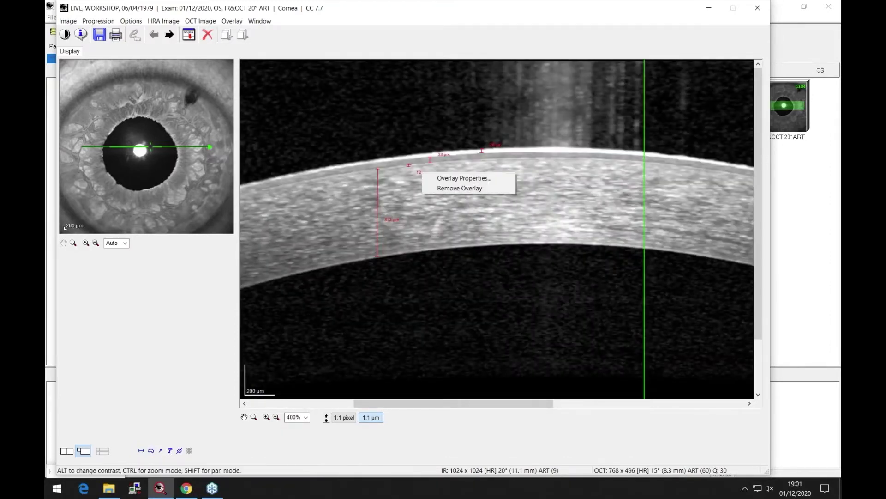
{"action": "left_click", "coordinate": [444, 180]}
{"action": "left_click", "coordinate": [466, 226]}
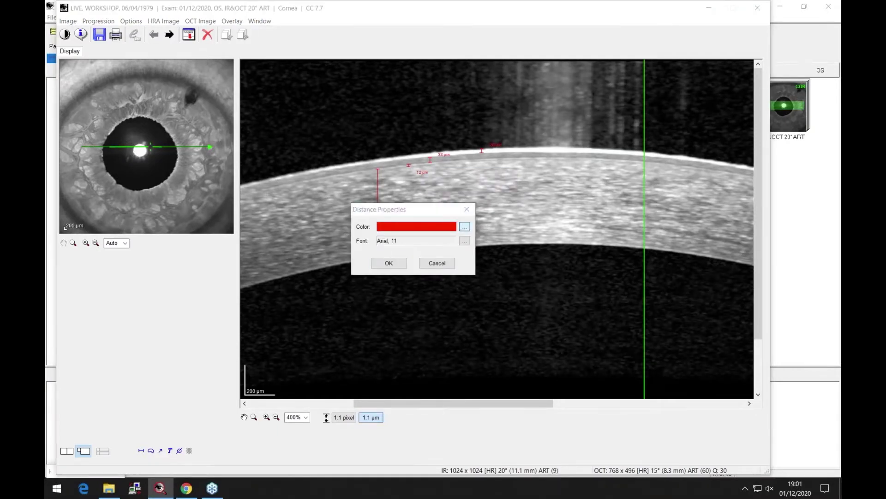
{"action": "left_click", "coordinate": [332, 187]}
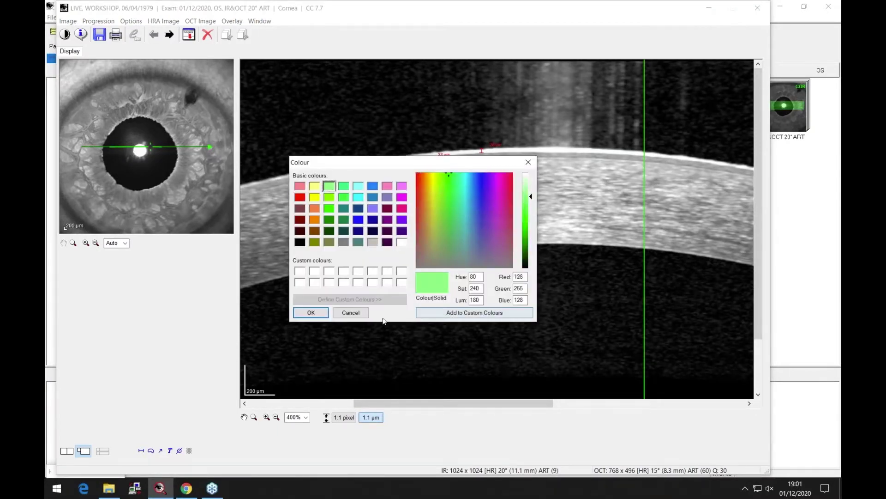
{"action": "left_click", "coordinate": [311, 312]}
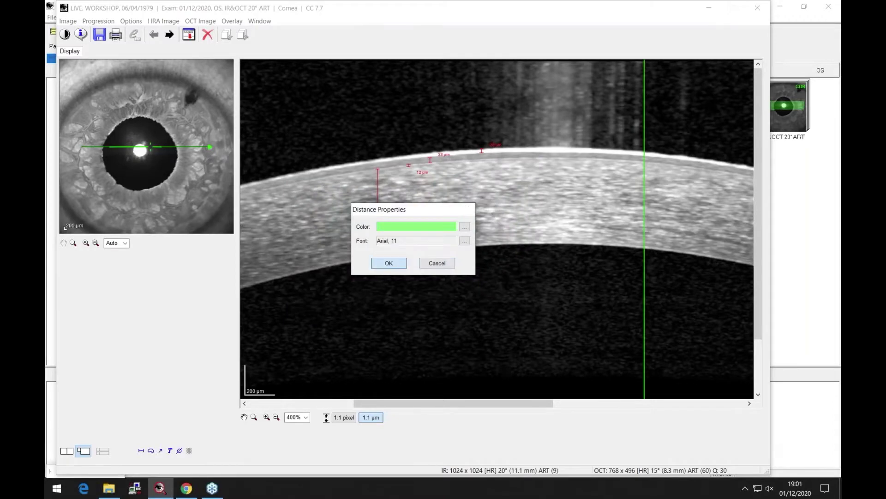
{"action": "left_click", "coordinate": [388, 263]}
- Change the overlay colour of the 33 µm distance measurement to blue (RGB 0, 128, 255)
{"action": "right_click", "coordinate": [443, 155]}
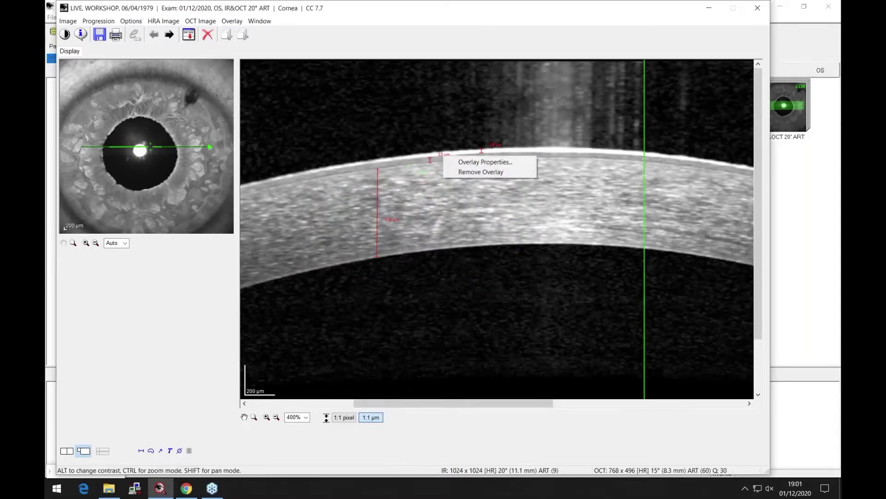
{"action": "left_click", "coordinate": [462, 163]}
{"action": "left_click", "coordinate": [466, 226]}
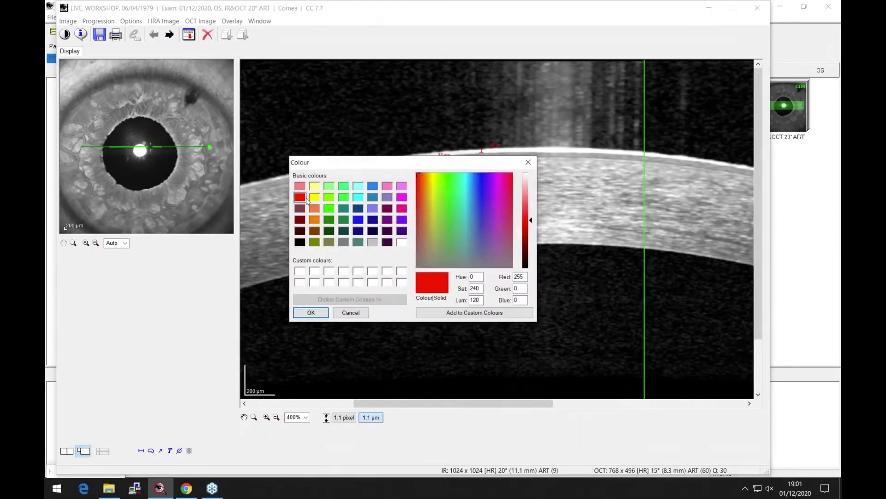
{"action": "left_click", "coordinate": [373, 186]}
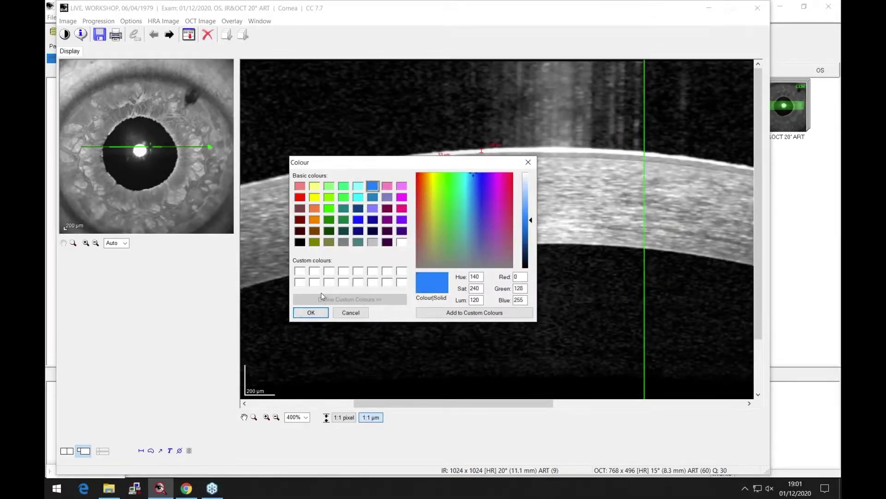
{"action": "left_click", "coordinate": [311, 312]}
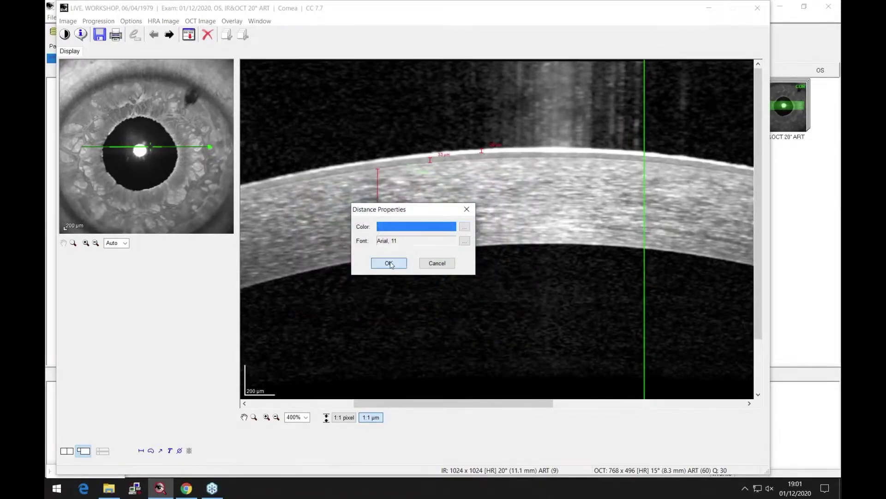
{"action": "left_click", "coordinate": [389, 262]}
- Change the overlay colour of the distance measurement nearest the corneal apex to orange (RGB 255, 128, 64)
{"action": "right_click", "coordinate": [498, 146]}
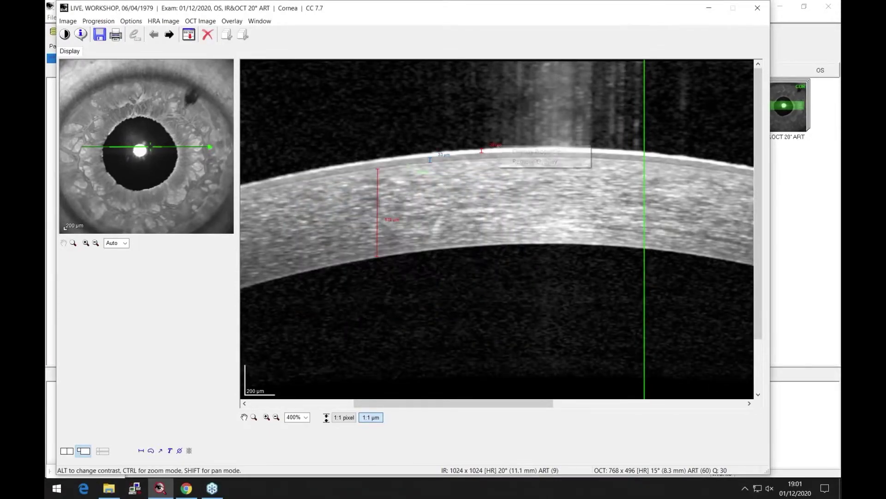
{"action": "left_click", "coordinate": [515, 152]}
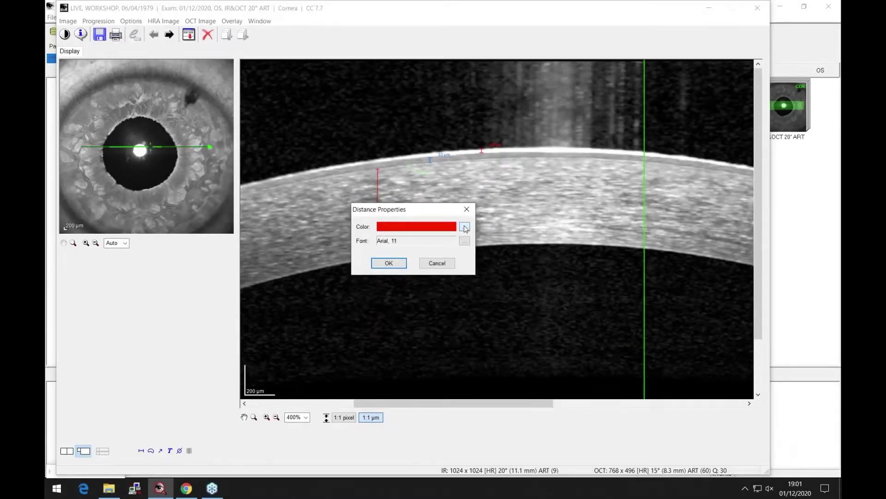
{"action": "left_click", "coordinate": [465, 226]}
{"action": "left_click", "coordinate": [314, 208]}
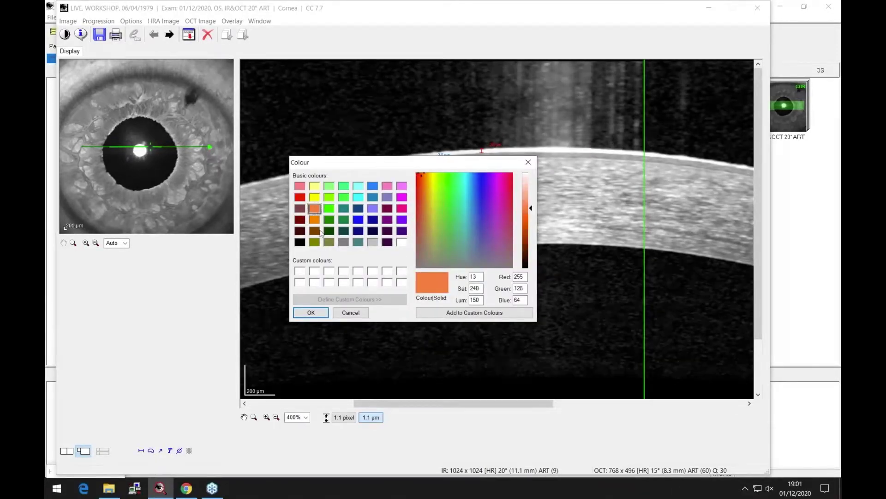
{"action": "left_click", "coordinate": [312, 312]}
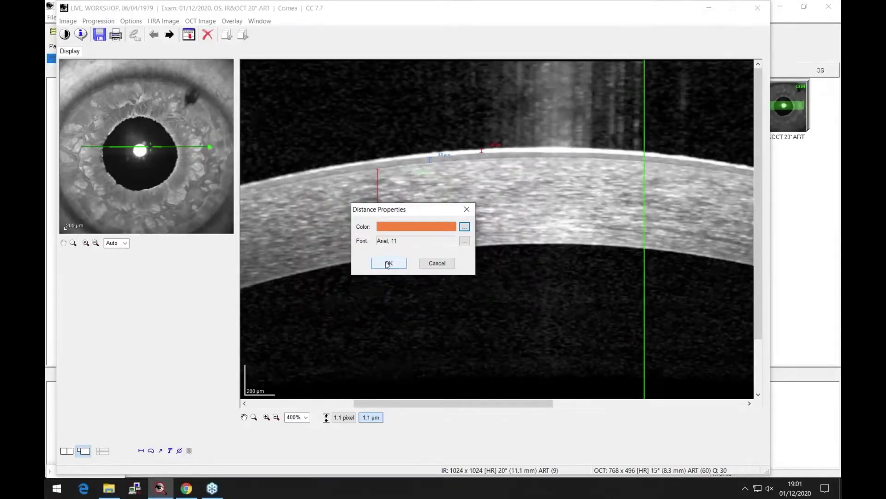
{"action": "left_click", "coordinate": [388, 263]}
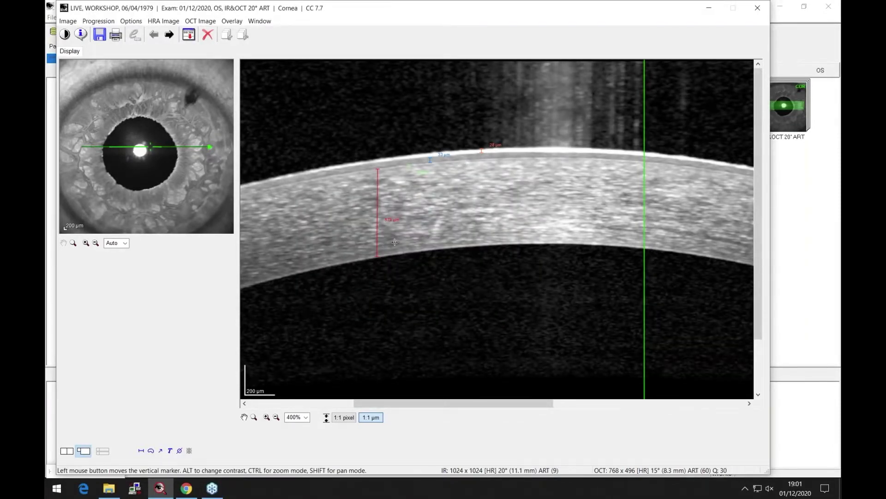
- Set the label font size of the long stromal distance measurement to 48
{"action": "right_click", "coordinate": [391, 219]}
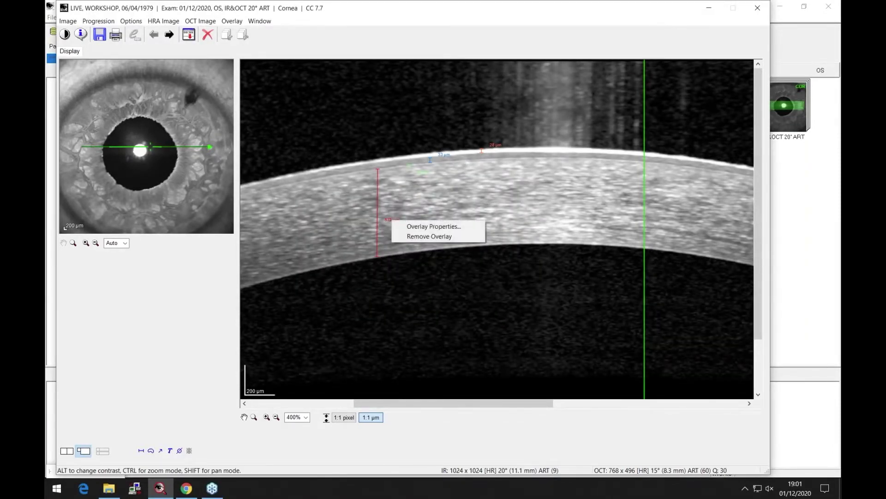
{"action": "left_click", "coordinate": [422, 227]}
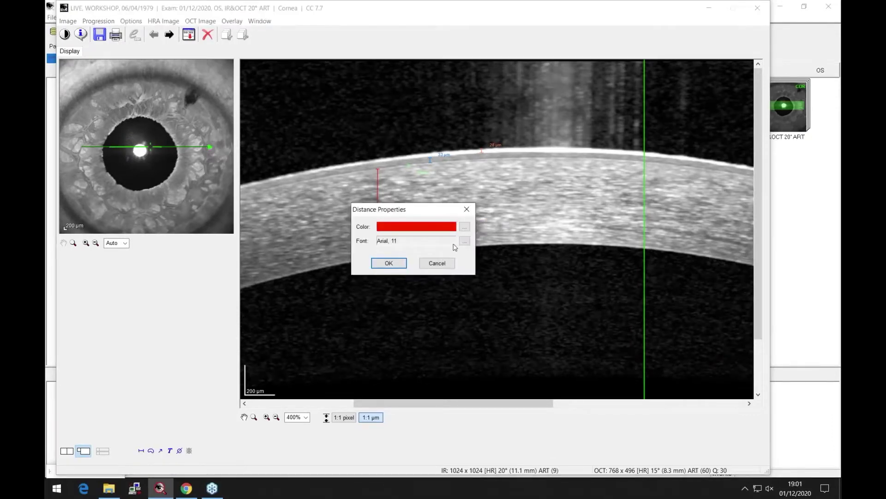
{"action": "left_click", "coordinate": [464, 241]}
{"action": "scroll", "coordinate": [462, 221], "scroll_direction": "down", "scroll_amount": 3}
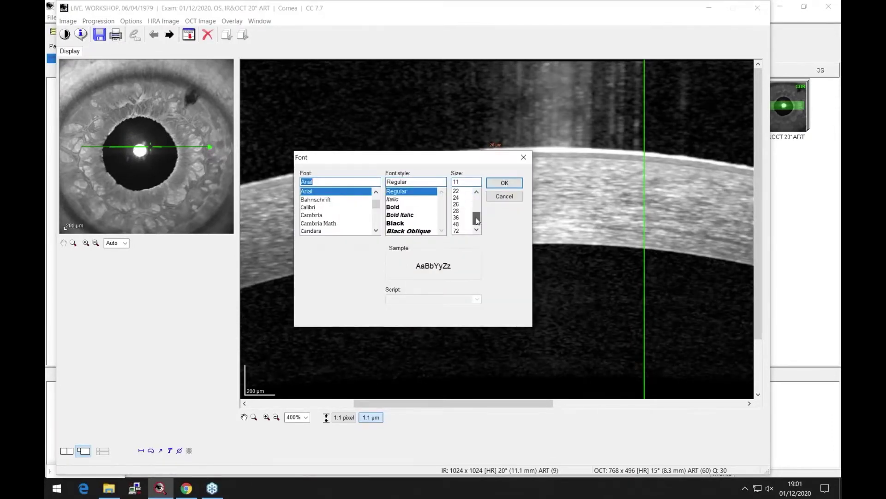
{"action": "left_click", "coordinate": [462, 224]}
{"action": "left_click", "coordinate": [504, 183]}
{"action": "left_click", "coordinate": [401, 265]}
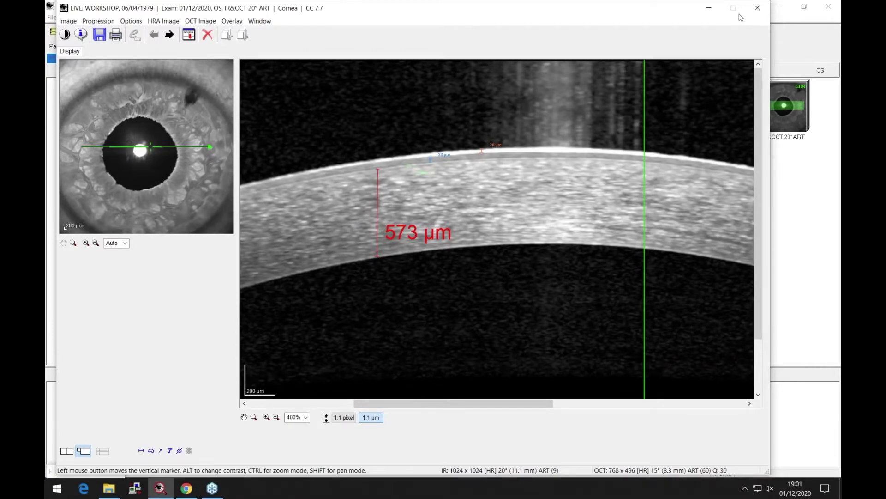
- Close the measured scan, open the 30° cornea scan, and examine the sections of the 20° cornea volume scan that follows it
{"action": "left_click", "coordinate": [758, 8]}
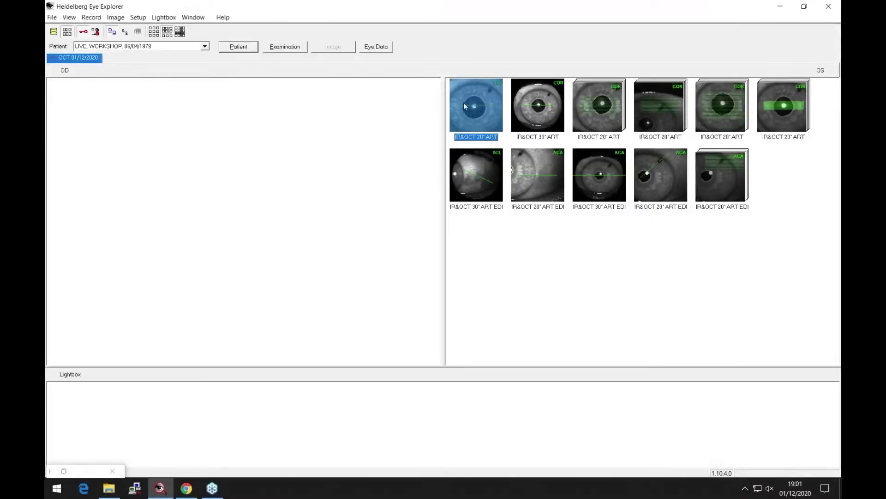
{"action": "double_click", "coordinate": [539, 113]}
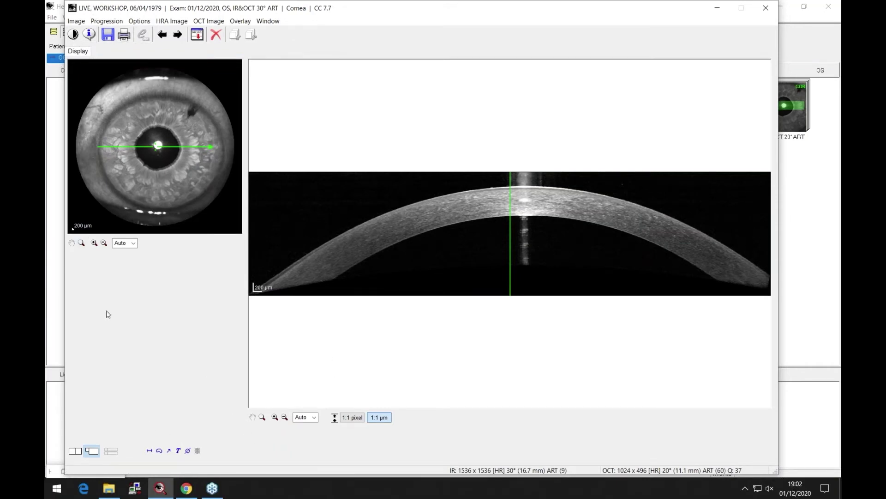
{"action": "left_click", "coordinate": [177, 35]}
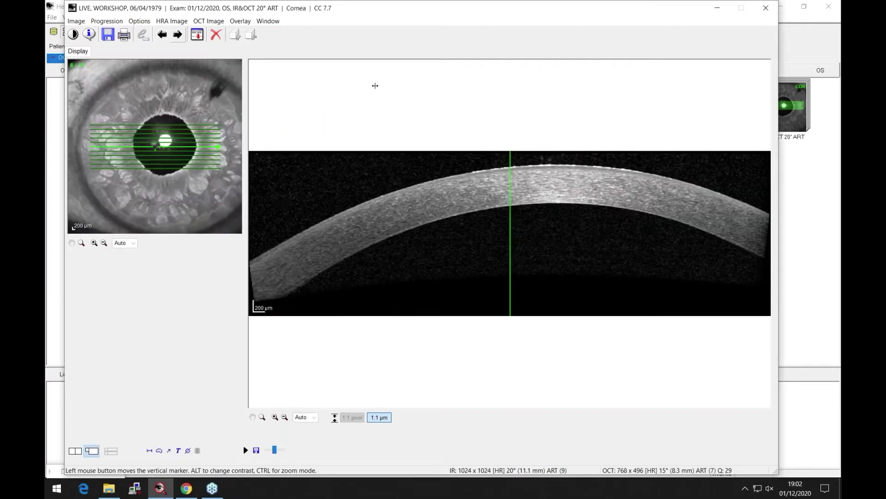
{"action": "scroll", "coordinate": [297, 203], "scroll_direction": "up", "scroll_amount": 4}
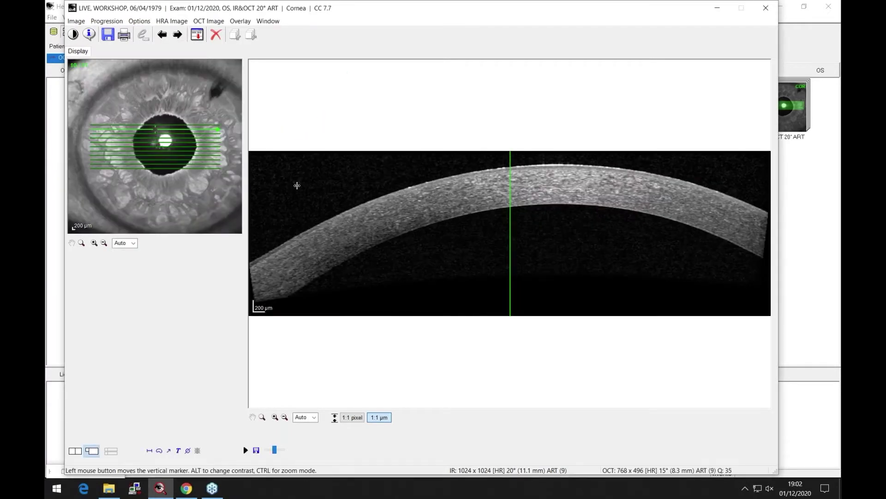
{"action": "scroll", "coordinate": [297, 185], "scroll_direction": "down", "scroll_amount": 4}
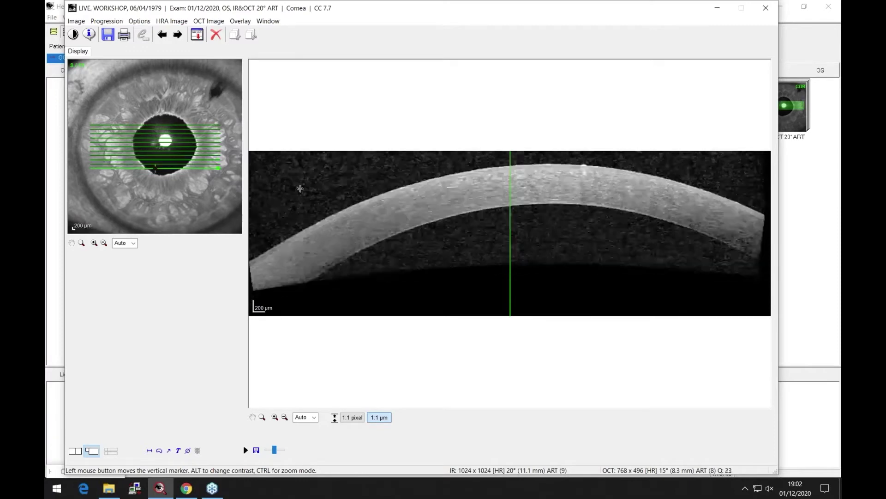
{"action": "scroll", "coordinate": [300, 189], "scroll_direction": "up", "scroll_amount": 7}
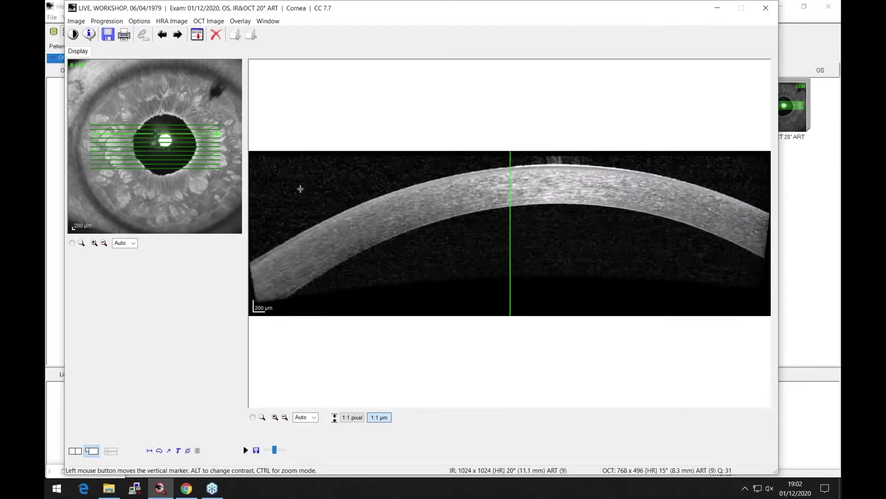
{"action": "scroll", "coordinate": [300, 184], "scroll_direction": "down", "scroll_amount": 5}
{"action": "scroll", "coordinate": [300, 184], "scroll_direction": "down", "scroll_amount": 4}
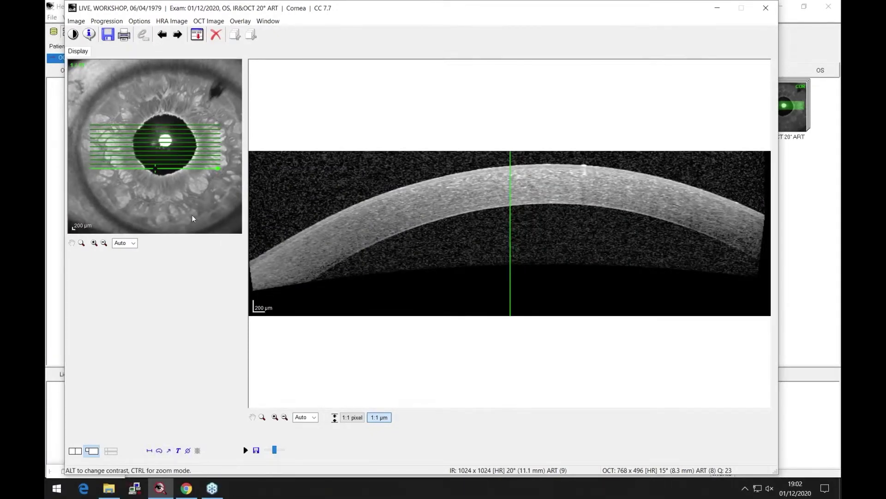
- Examine sections of the next two cornea volume scans, the peripheral one and the dense central one, and close the viewer
{"action": "left_click", "coordinate": [178, 34]}
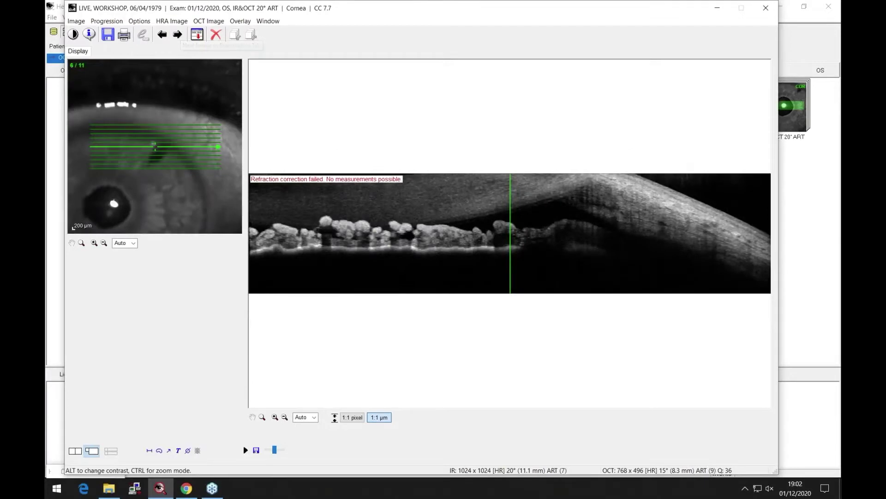
{"action": "scroll", "coordinate": [202, 198], "scroll_direction": "down", "scroll_amount": 3}
{"action": "scroll", "coordinate": [203, 193], "scroll_direction": "down", "scroll_amount": 2}
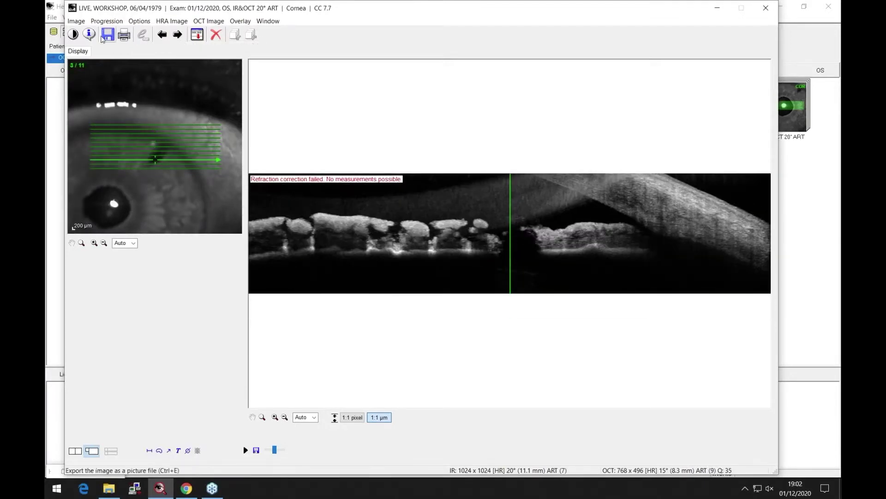
{"action": "left_click", "coordinate": [177, 35]}
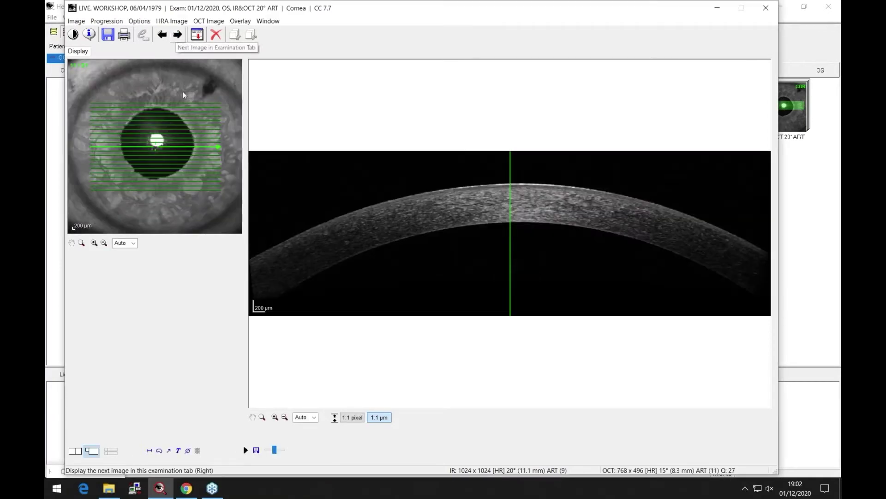
{"action": "scroll", "coordinate": [322, 255], "scroll_direction": "up", "scroll_amount": 5}
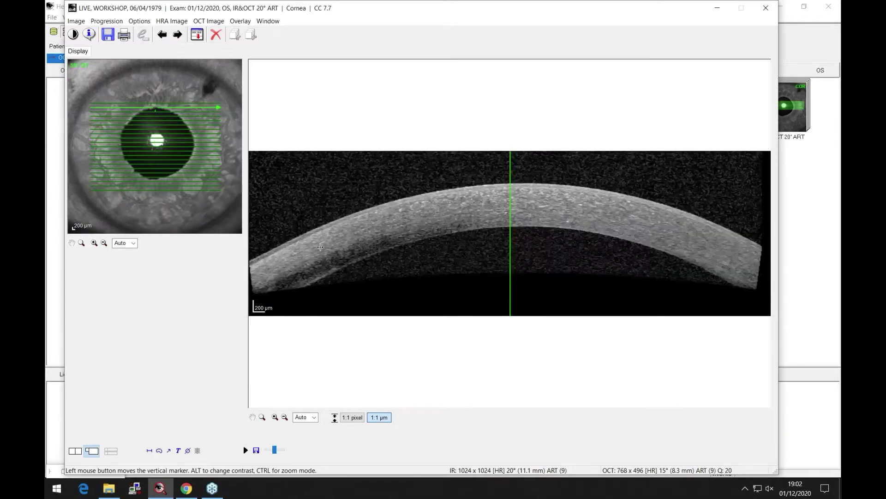
{"action": "left_click", "coordinate": [766, 8]}
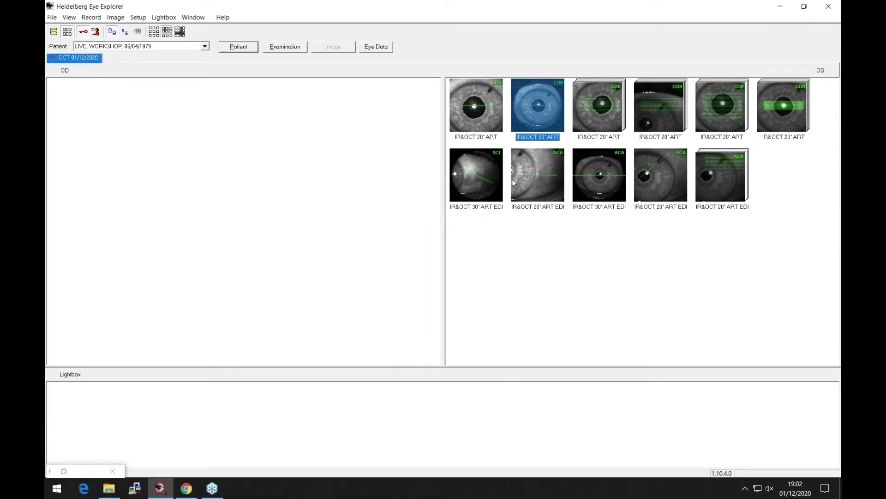
- Open the 30° EDI chamber angle scan and move the vertical marker from the pupil onto the iris on the section's right side
{"action": "left_click", "coordinate": [599, 179]}
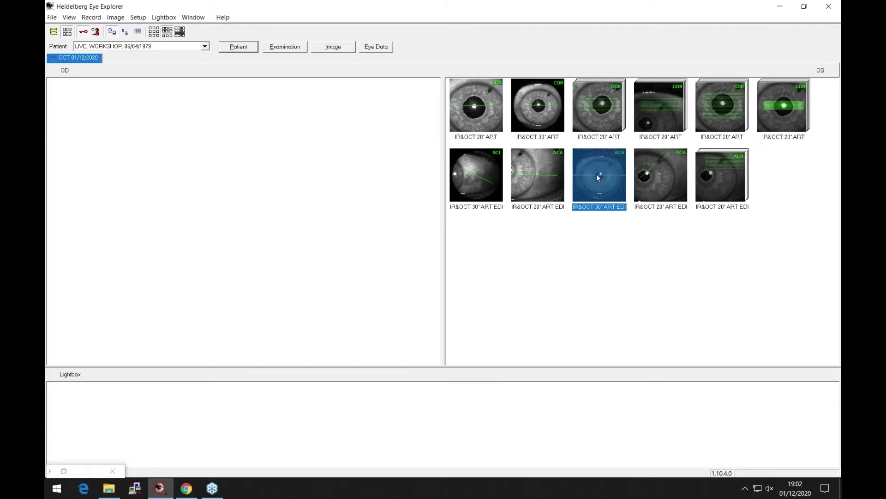
{"action": "double_click", "coordinate": [597, 174]}
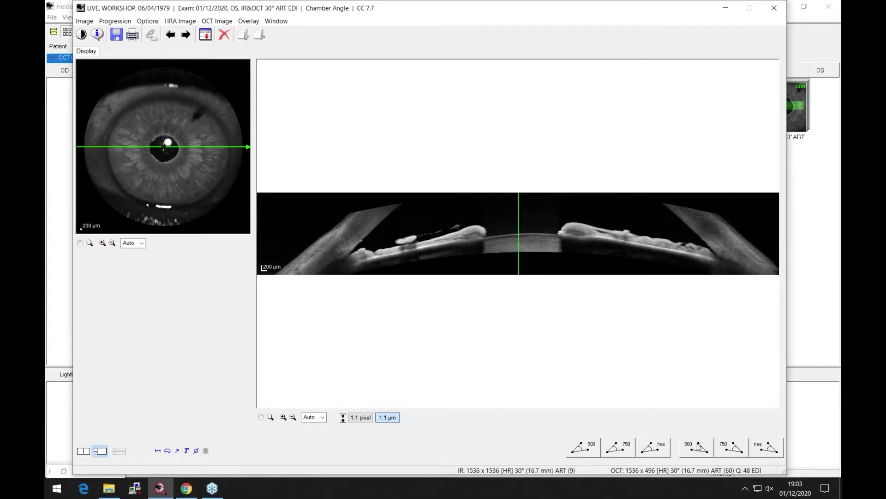
{"action": "mouse_move", "coordinate": [517, 261]}
{"action": "left_mouse_down"}
{"action": "mouse_move", "coordinate": [344, 254]}
{"action": "mouse_move", "coordinate": [613, 261]}
{"action": "left_mouse_up"}
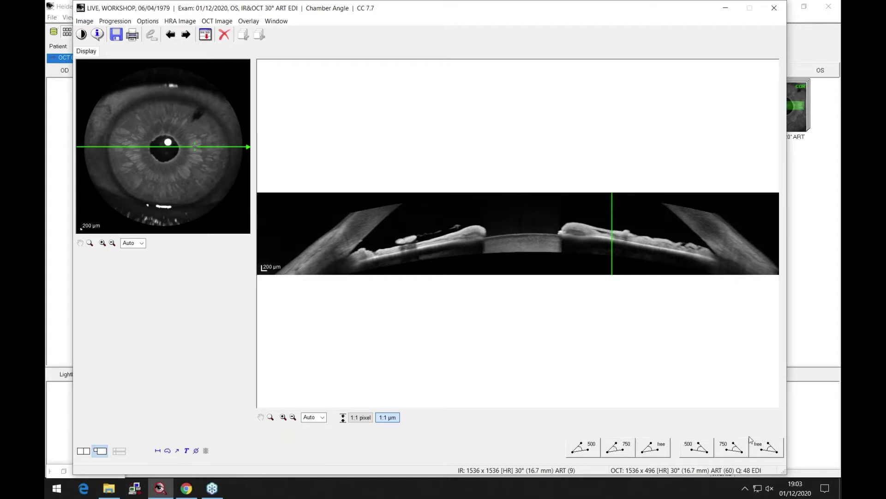
- Examine the chamber angles at both ends of the section at 327% zoom, finishing on the left angle
{"action": "left_click", "coordinate": [283, 417]}
{"action": "left_click", "coordinate": [284, 417]}
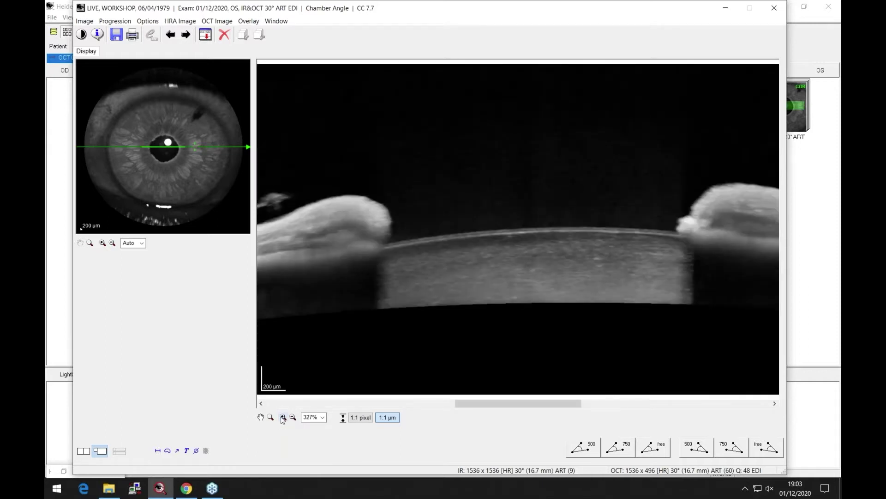
{"action": "left_click_drag", "start_coordinate": [522, 404], "coordinate": [365, 425]}
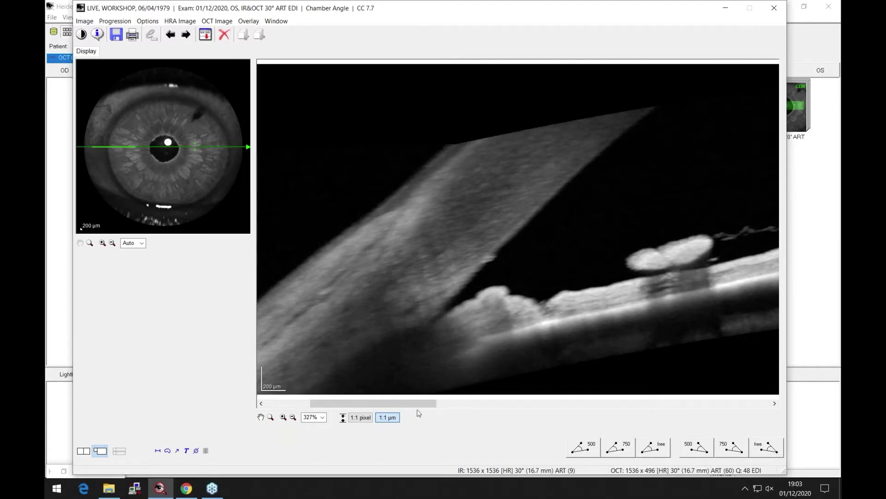
{"action": "left_click_drag", "start_coordinate": [403, 407], "coordinate": [717, 407]}
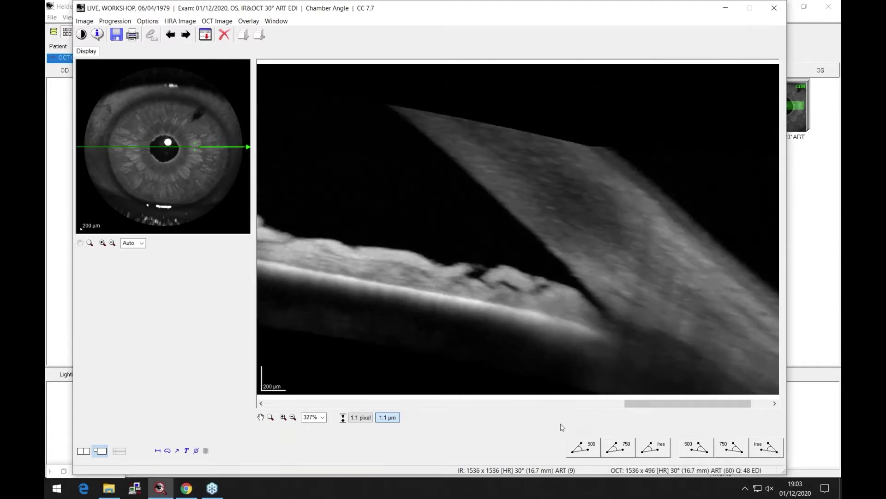
{"action": "left_click_drag", "start_coordinate": [631, 406], "coordinate": [684, 404]}
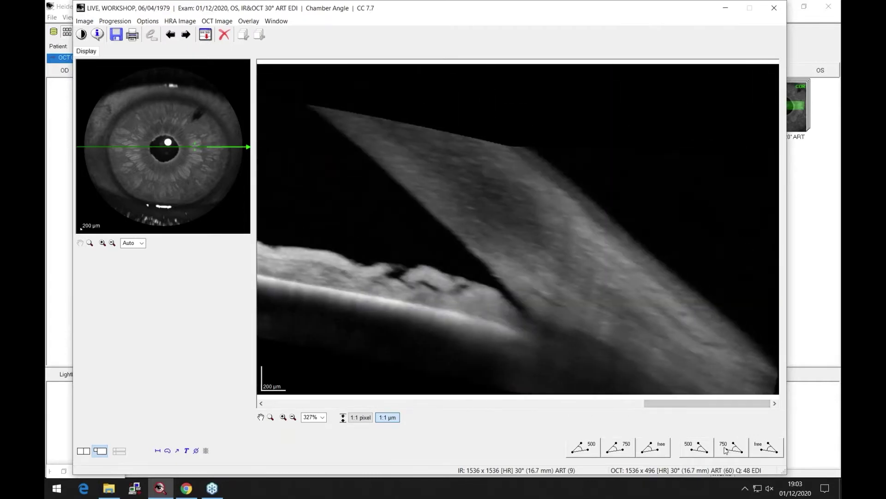
{"action": "left_click_drag", "start_coordinate": [687, 406], "coordinate": [360, 411]}
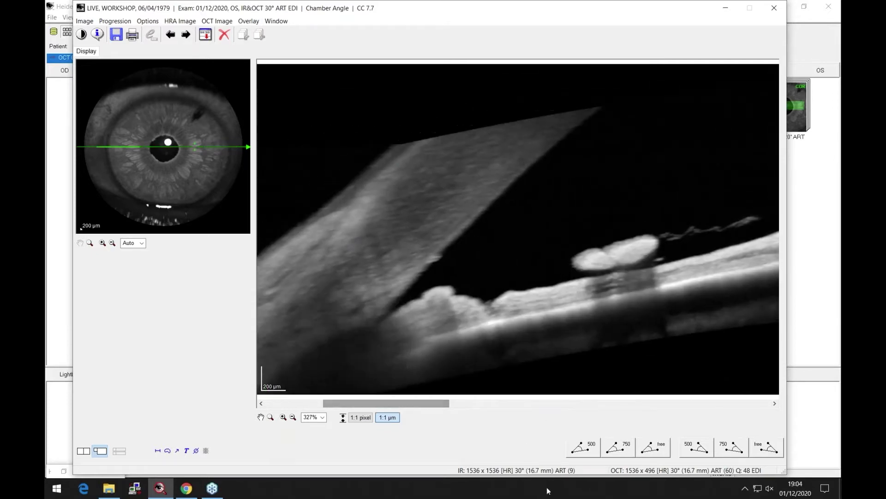
- Try a 500 µm chamber angle measurement on the left angle recess and remove its overlay
{"action": "left_click", "coordinate": [588, 447]}
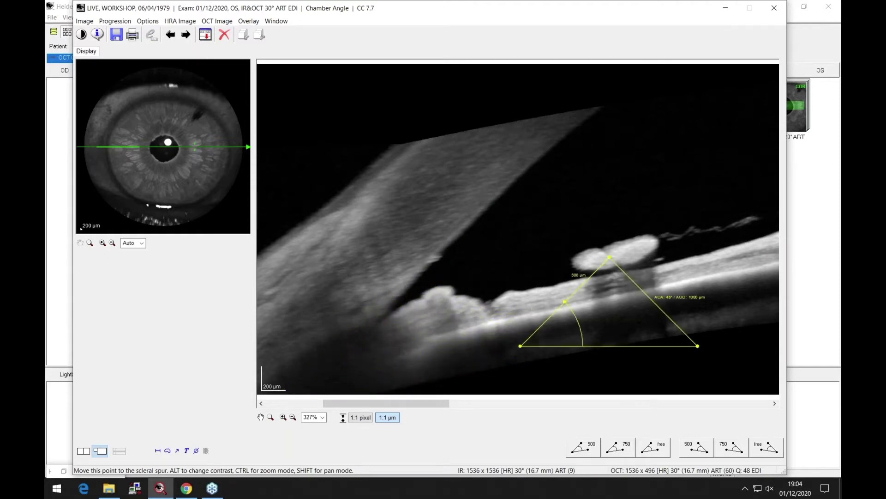
{"action": "right_click", "coordinate": [444, 269]}
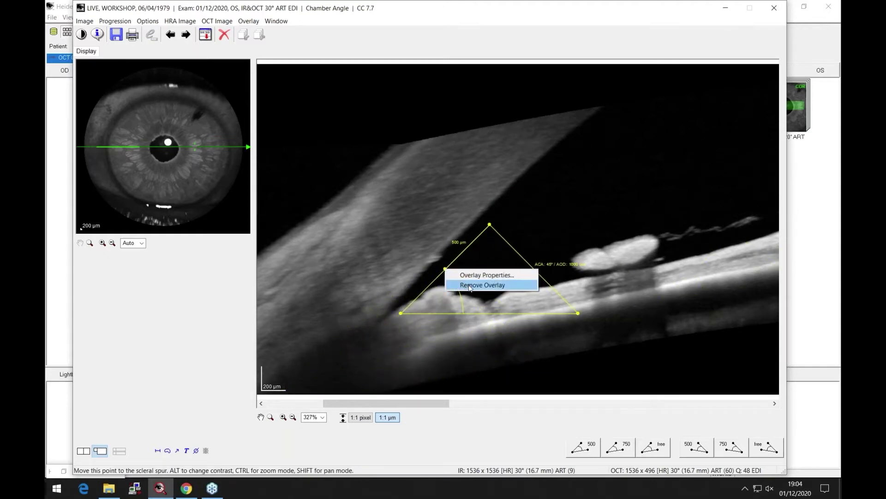
{"action": "left_click", "coordinate": [470, 287]}
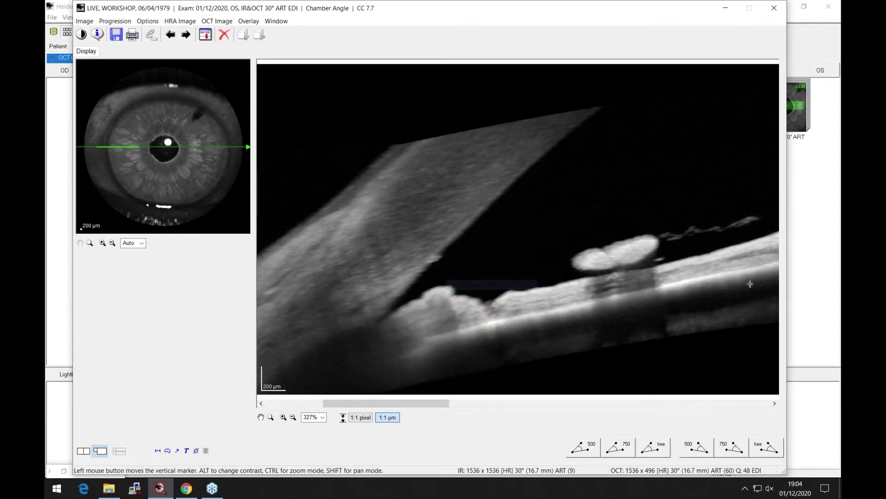
- Set the OCT contrast to 16 in the brightness and contrast settings, viewing the chamber angle section at 164% zoom
{"action": "left_click", "coordinate": [293, 417]}
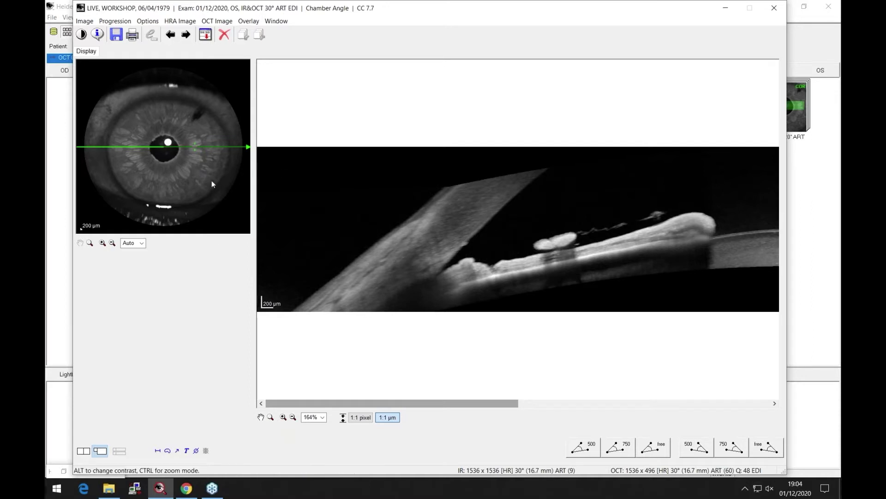
{"action": "left_click", "coordinate": [84, 36]}
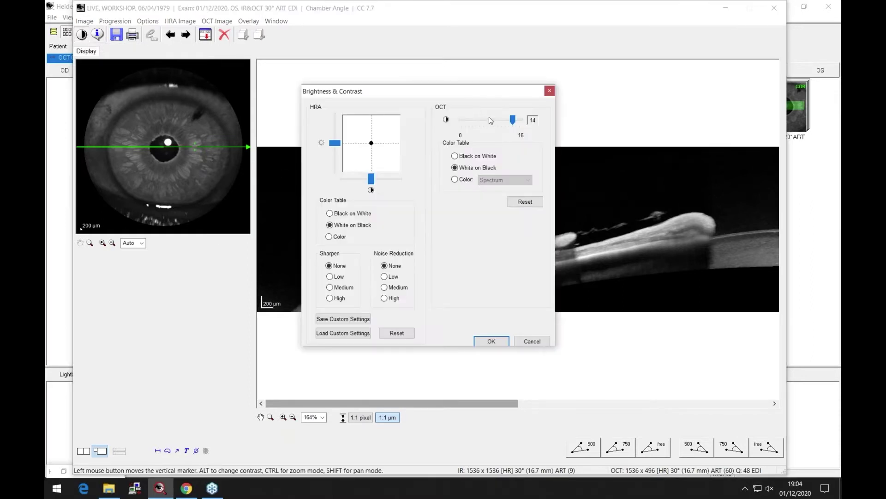
{"action": "left_click_drag", "start_coordinate": [510, 121], "coordinate": [520, 121]}
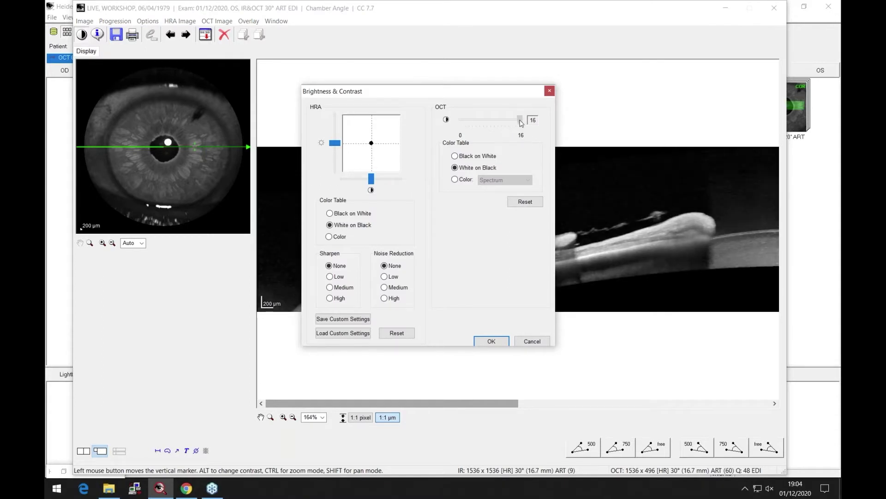
{"action": "left_click", "coordinate": [493, 341]}
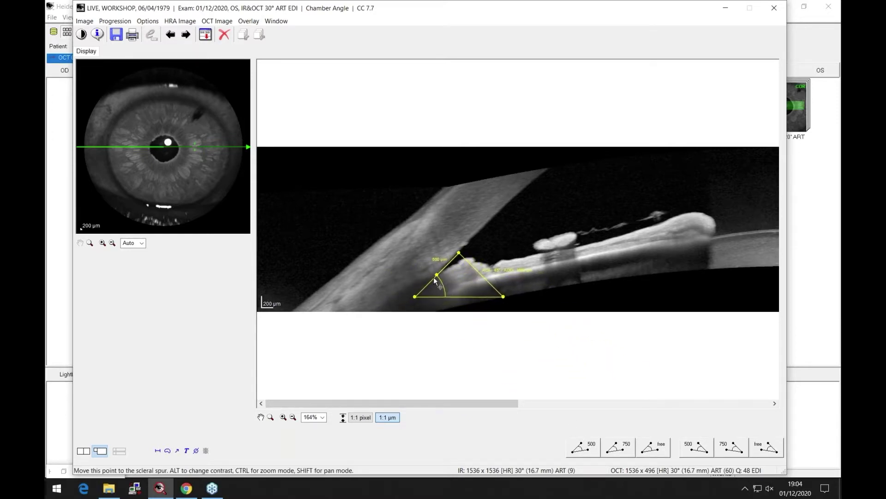
- Place a 500 µm chamber angle measurement on the left angle, positioning its scleral spur, apex and iris contour points
{"action": "left_click", "coordinate": [437, 275]}
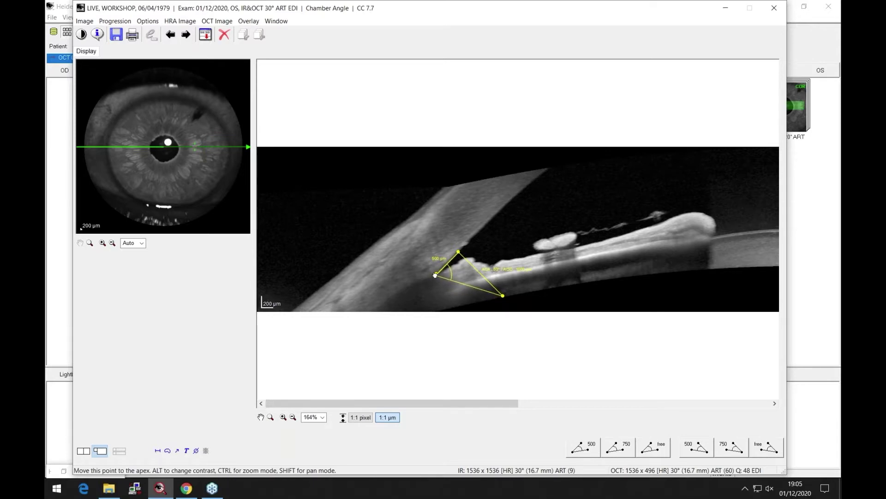
{"action": "left_click", "coordinate": [435, 275]}
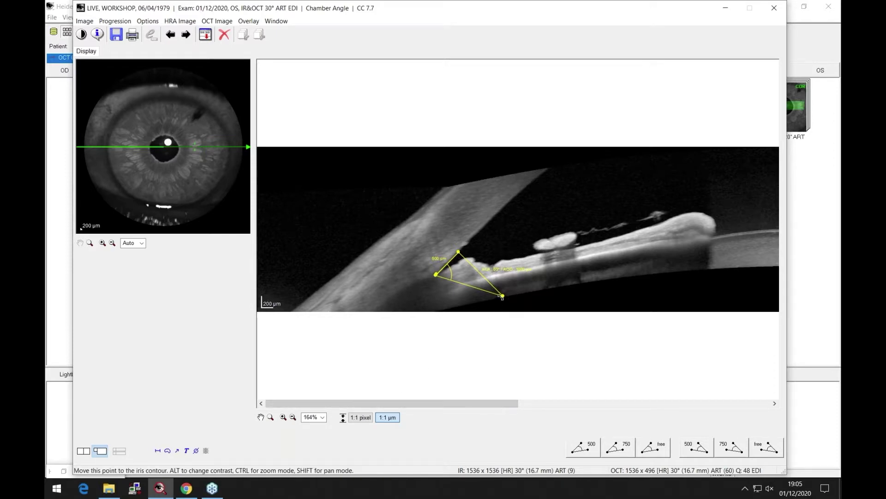
{"action": "left_click_drag", "start_coordinate": [503, 297], "coordinate": [469, 251]}
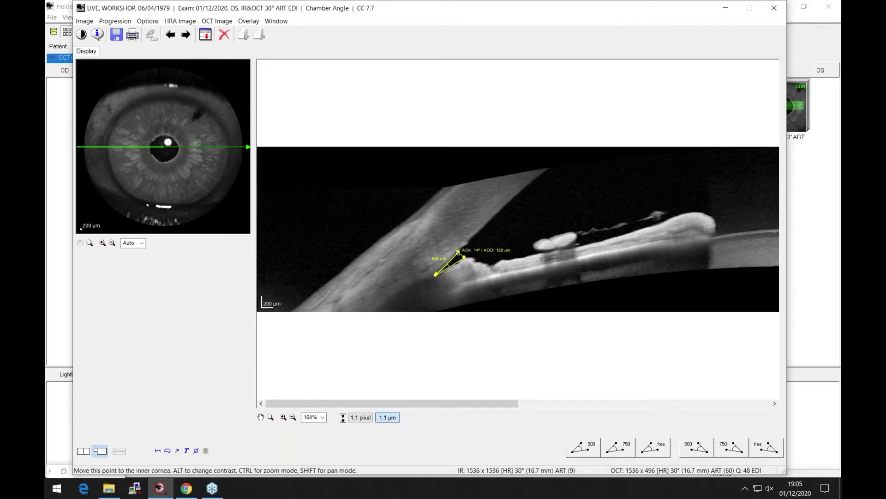
- Refine the iris contour point of the left angle's measurement at 655% zoom, and bring the opposite chamber angle into view at 164%
{"action": "left_click", "coordinate": [283, 417]}
{"action": "left_click", "coordinate": [284, 417]}
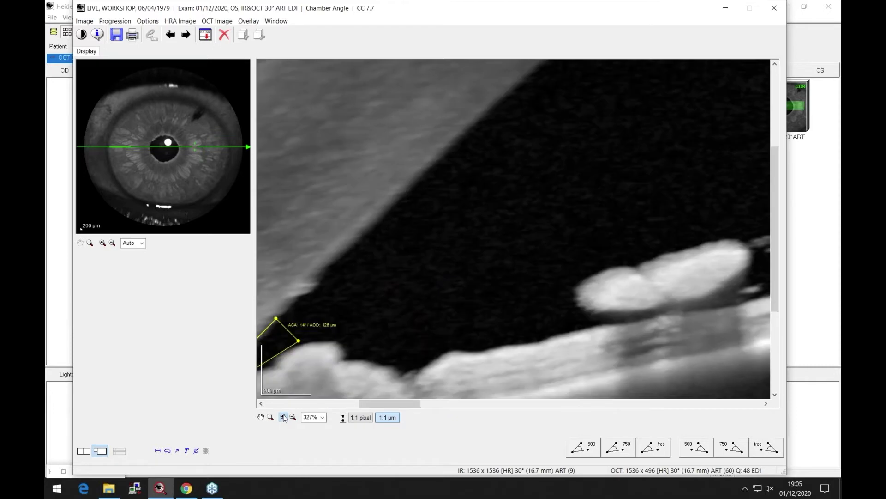
{"action": "left_click_drag", "start_coordinate": [387, 407], "coordinate": [364, 407]}
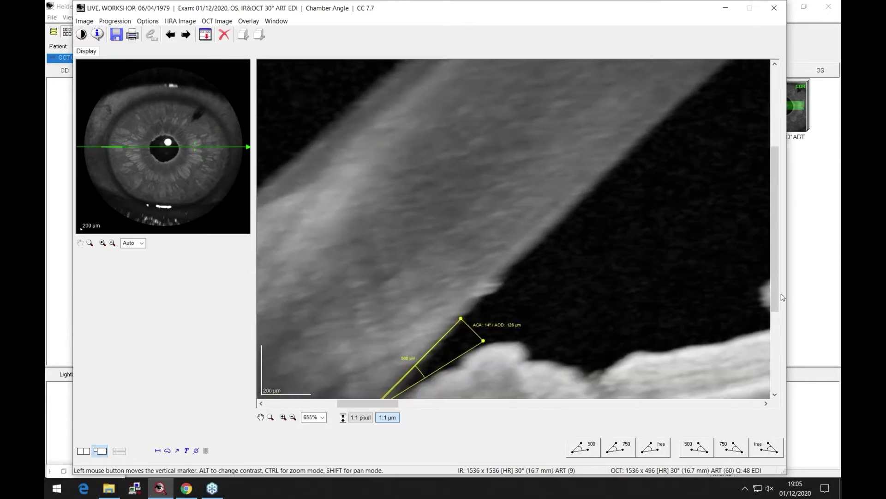
{"action": "left_click_drag", "start_coordinate": [773, 294], "coordinate": [775, 344]}
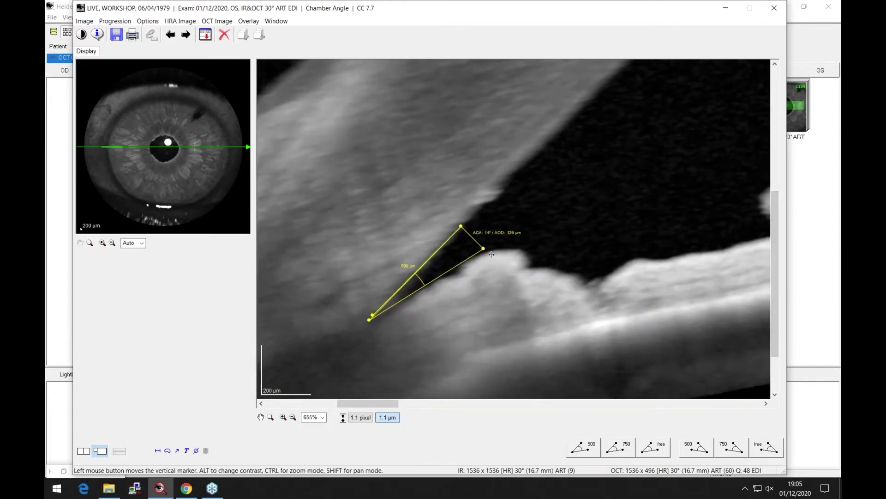
{"action": "left_click_drag", "start_coordinate": [486, 251], "coordinate": [486, 251]}
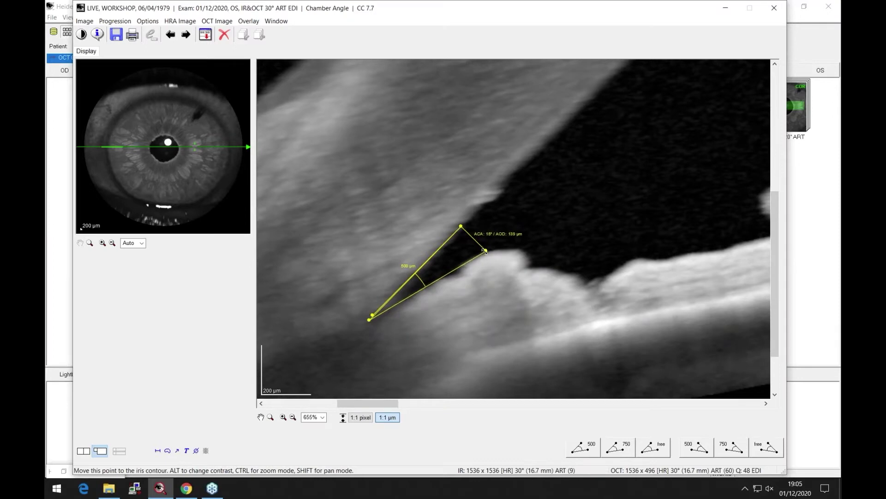
{"action": "left_click", "coordinate": [293, 417]}
{"action": "left_click", "coordinate": [293, 418]}
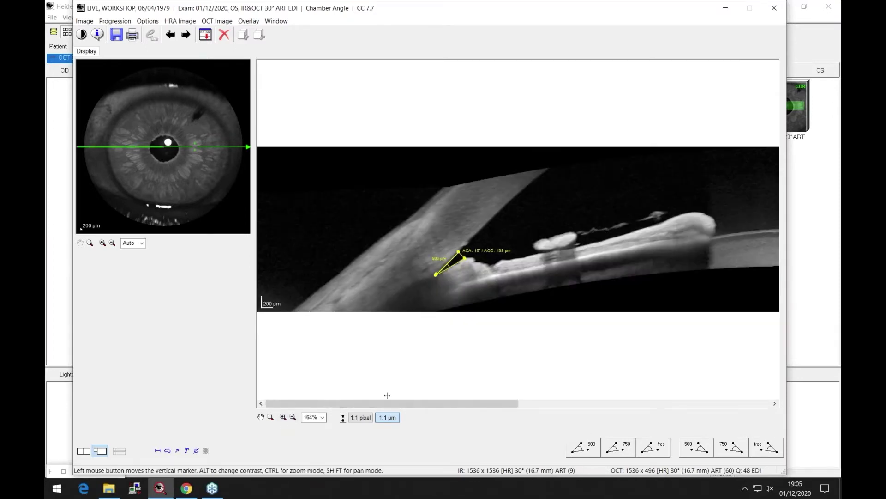
{"action": "left_click_drag", "start_coordinate": [517, 405], "coordinate": [756, 385]}
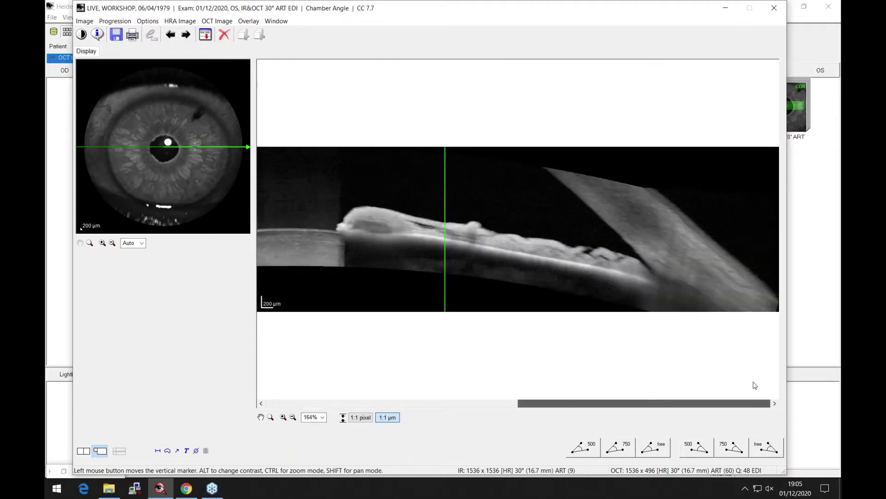
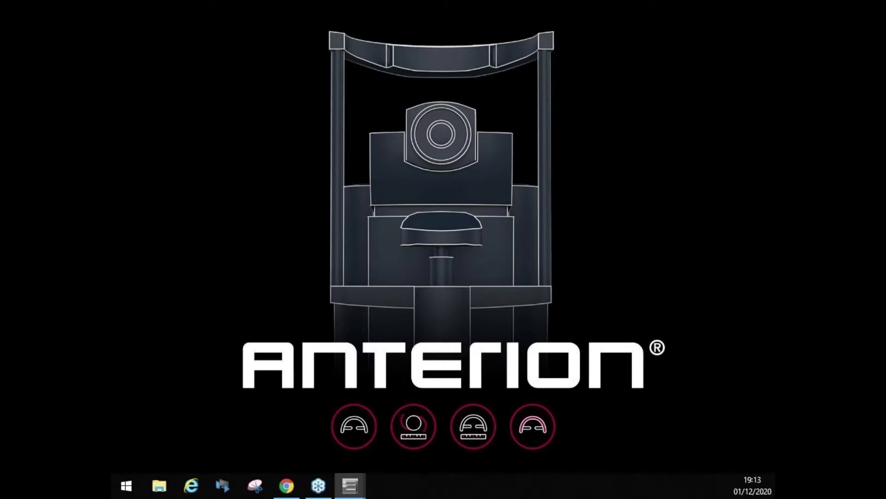
- Switch to ANTERION, enlarge the OCT image, shorten the line scan to 5 mm and reset its B-scan angle to 0°
{"action": "left_click", "coordinate": [350, 485]}
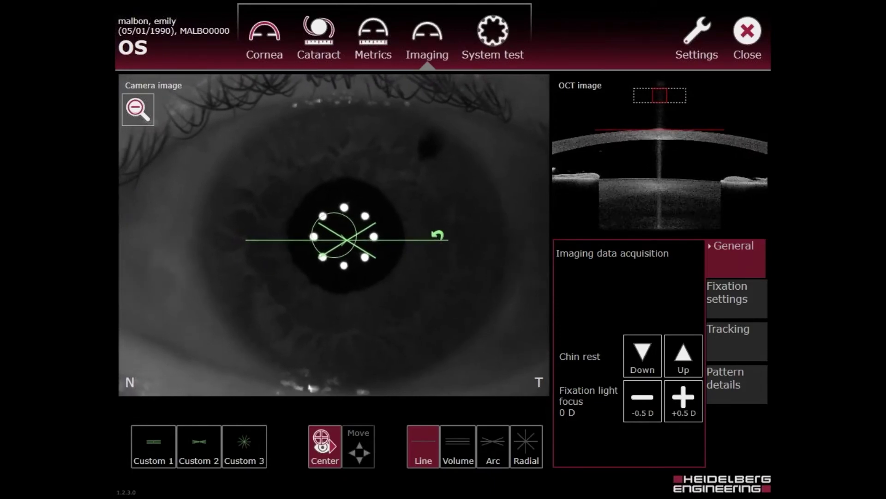
{"action": "left_click", "coordinate": [671, 159]}
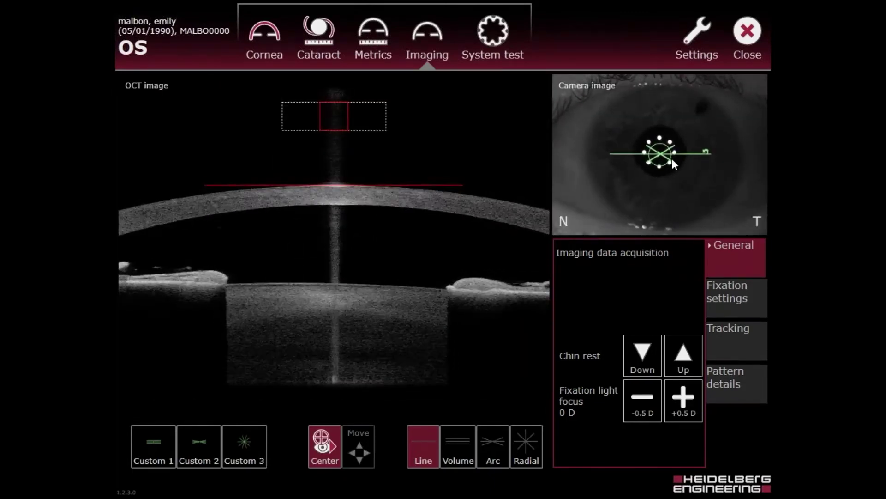
{"action": "left_click", "coordinate": [674, 162]}
{"action": "left_click", "coordinate": [674, 163]}
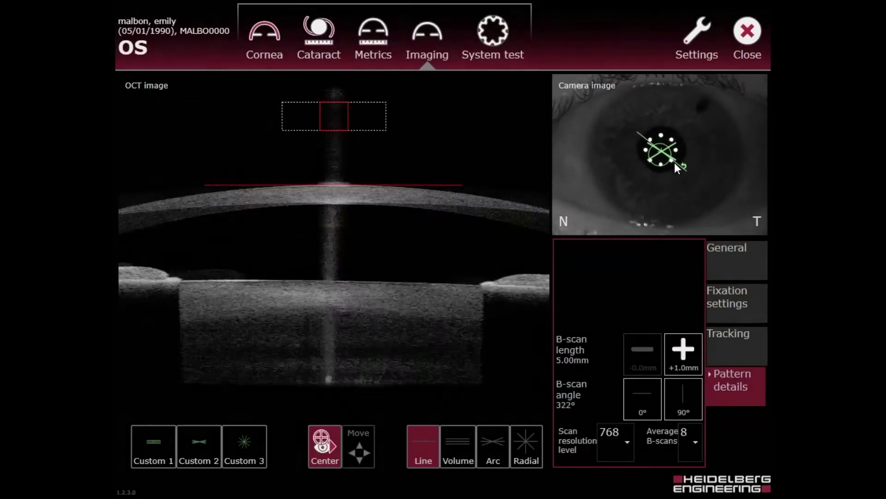
{"action": "left_click", "coordinate": [655, 403]}
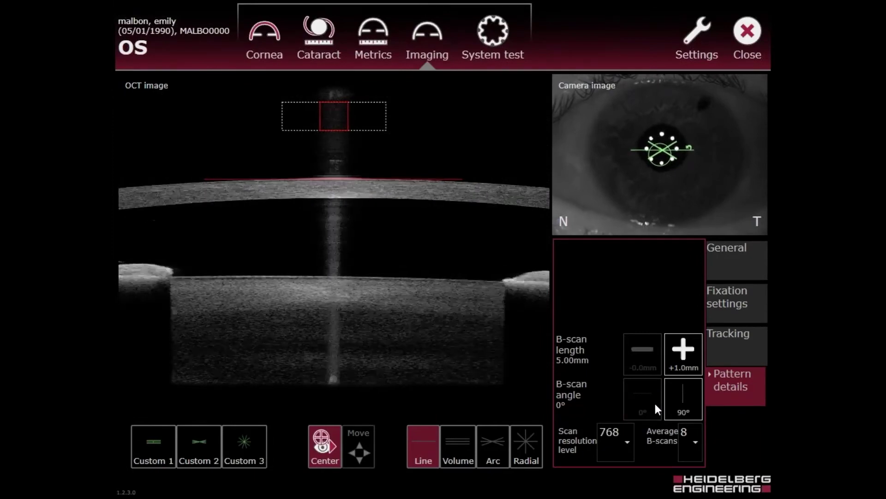
- Set the line scan to a 7 mm B-scan length at 0°, check it on the enlarged camera image, and enlarge the OCT image again
{"action": "left_click", "coordinate": [617, 187]}
{"action": "left_click", "coordinate": [644, 353]}
{"action": "left_click", "coordinate": [644, 353]}
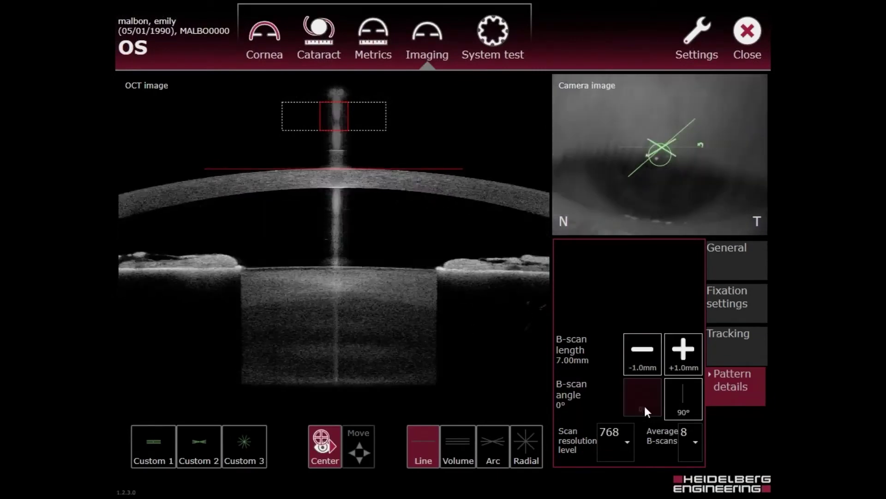
{"action": "left_click", "coordinate": [644, 406]}
{"action": "left_click", "coordinate": [333, 175]}
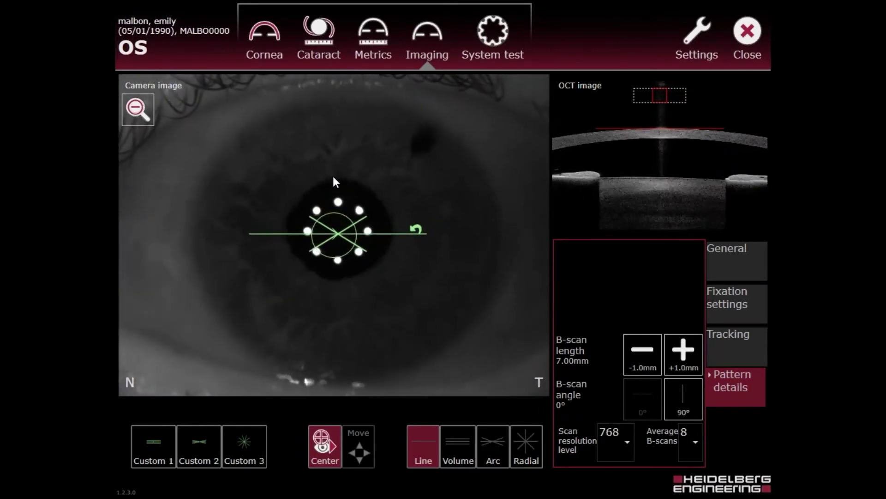
{"action": "left_click", "coordinate": [676, 144]}
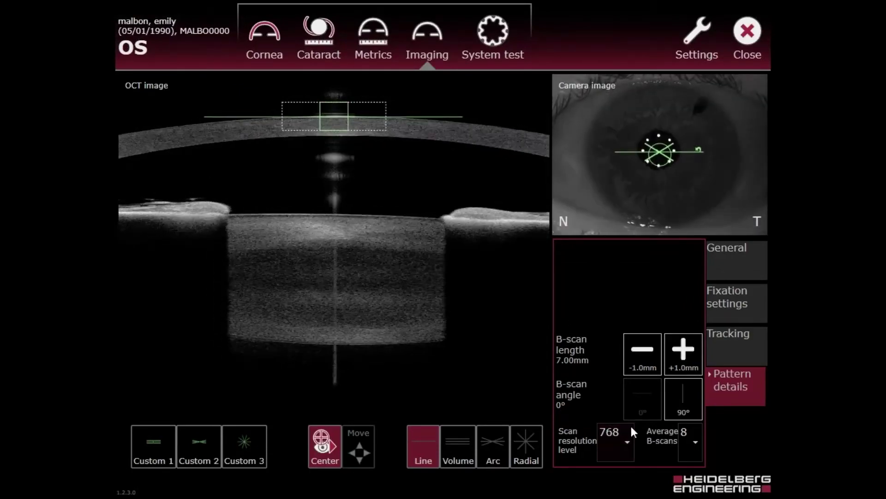
- Review the options for averaged B-scans and scan resolution level, keeping 8 and 768
{"action": "left_click", "coordinate": [688, 440]}
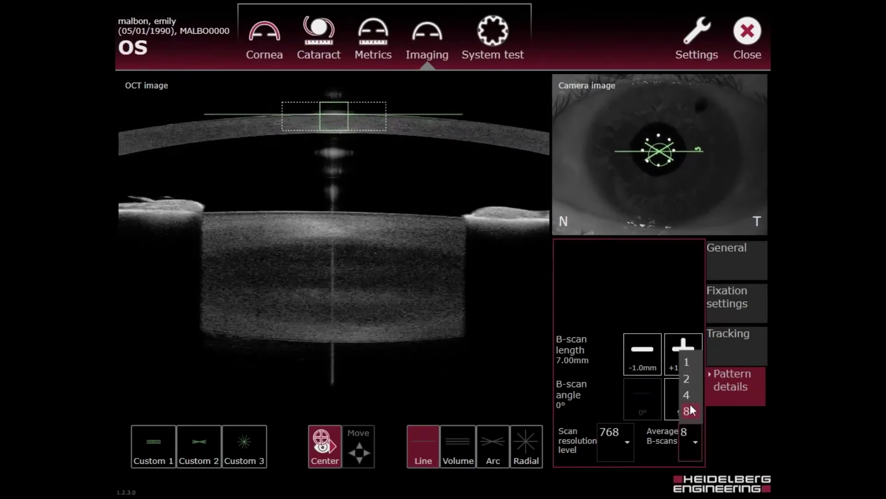
{"action": "left_click", "coordinate": [690, 433]}
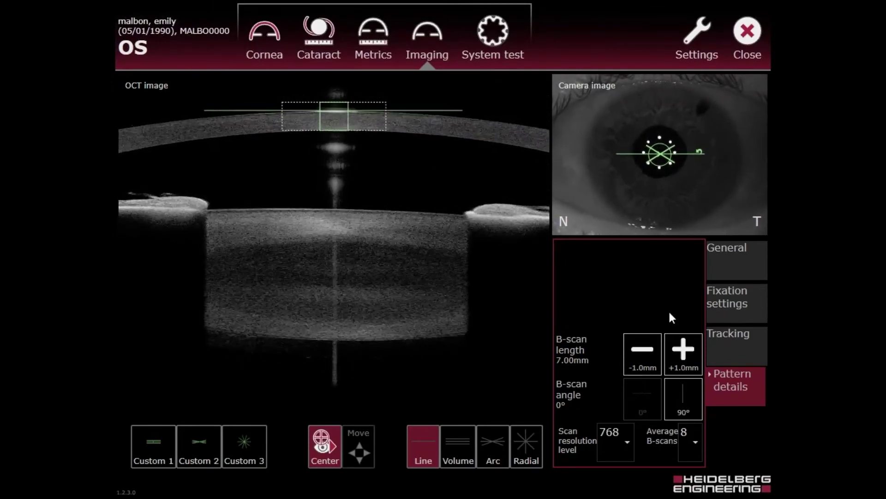
{"action": "left_click", "coordinate": [608, 435]}
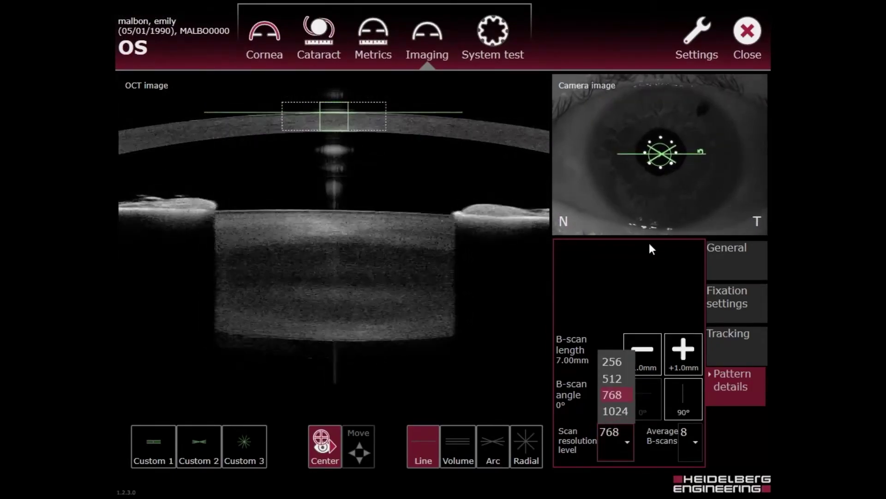
{"action": "left_click", "coordinate": [611, 392]}
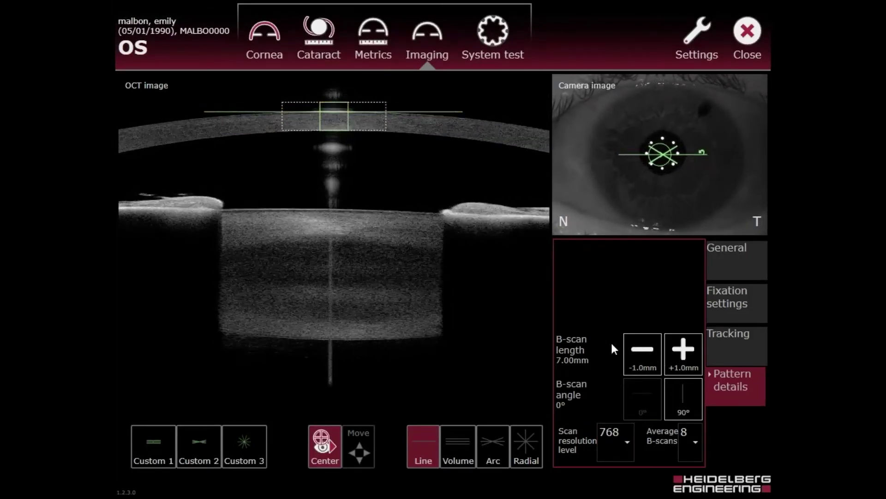
- Increase the line scan's B-scan length to 16.5 mm
{"action": "left_click", "coordinate": [680, 353]}
{"action": "left_click", "coordinate": [680, 356]}
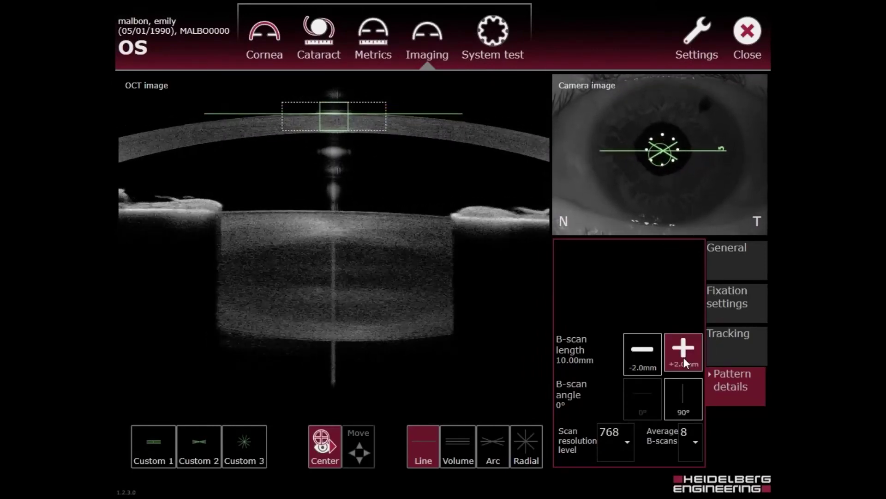
{"action": "left_click", "coordinate": [683, 358]}
{"action": "left_click", "coordinate": [683, 358]}
{"action": "left_click", "coordinate": [683, 358]}
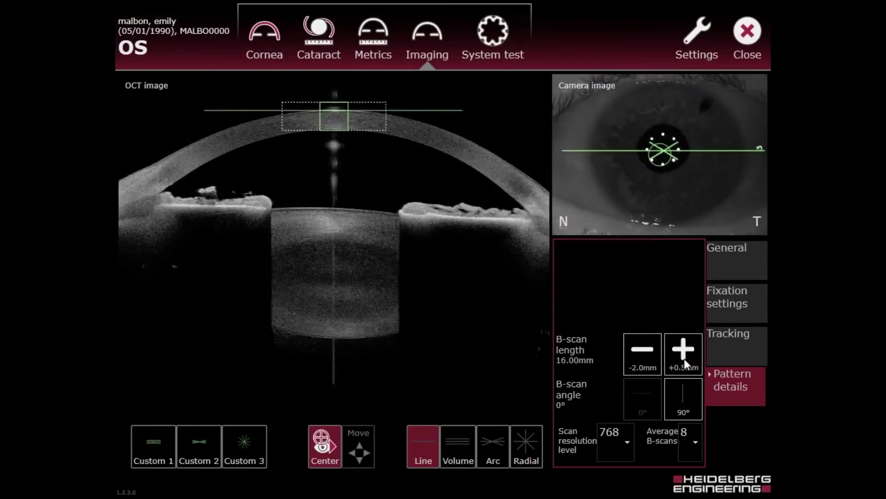
{"action": "left_click", "coordinate": [686, 357]}
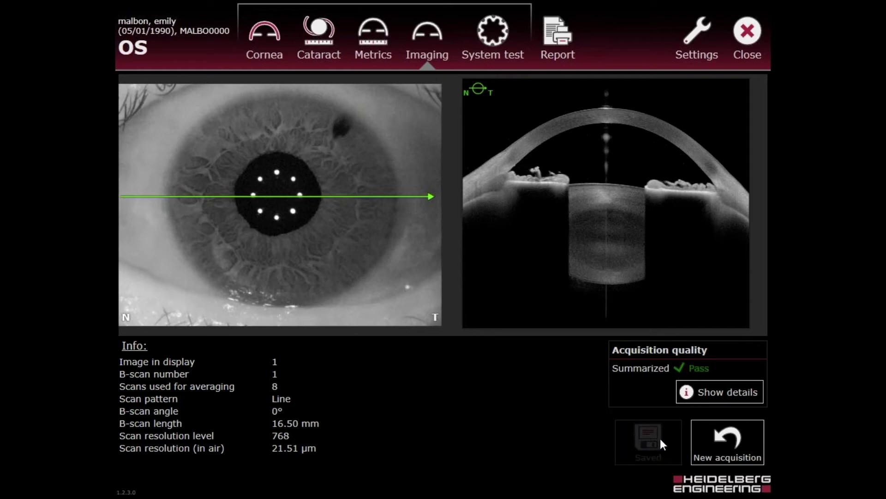
- Check the acquisition quality details of the saved line scan and start a new acquisition
{"action": "left_click", "coordinate": [713, 391]}
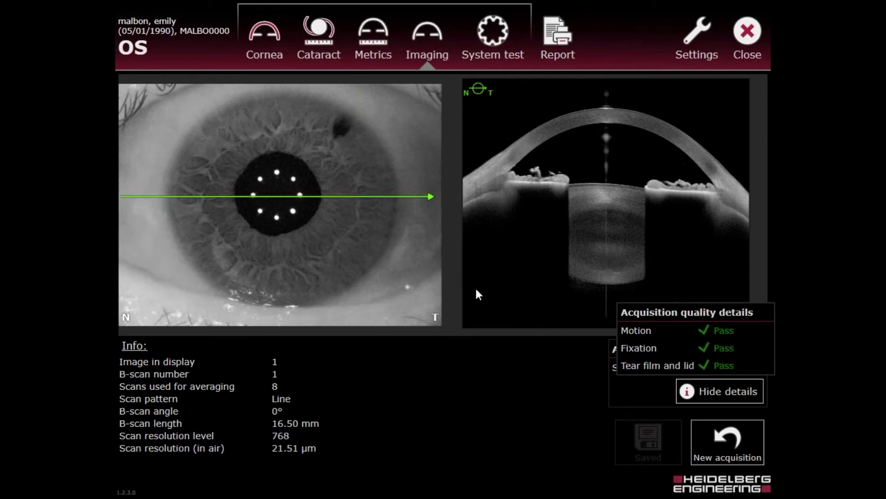
{"action": "left_click", "coordinate": [711, 393]}
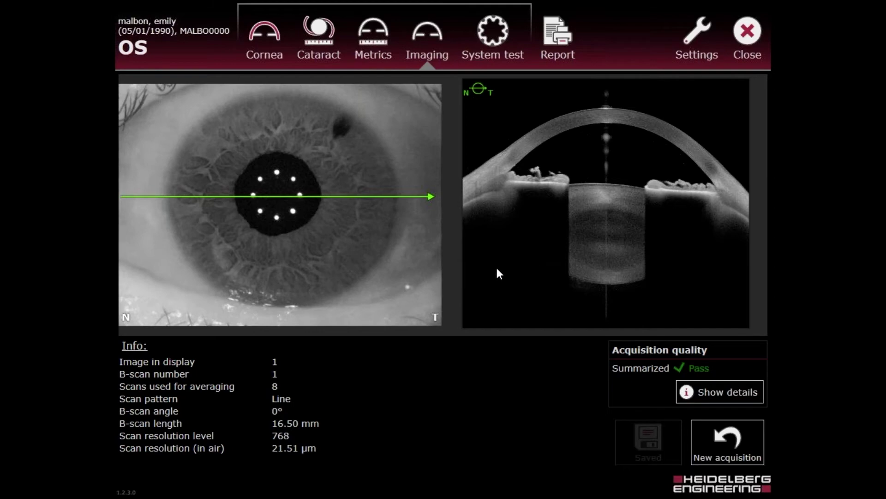
{"action": "left_click", "coordinate": [712, 433]}
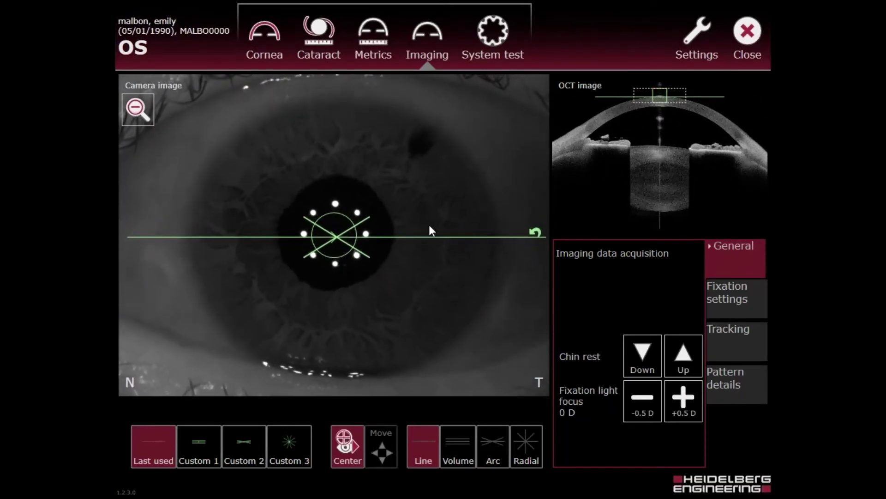
- Choose the Volume scan pattern and turn off eye tracking
{"action": "left_click", "coordinate": [454, 447]}
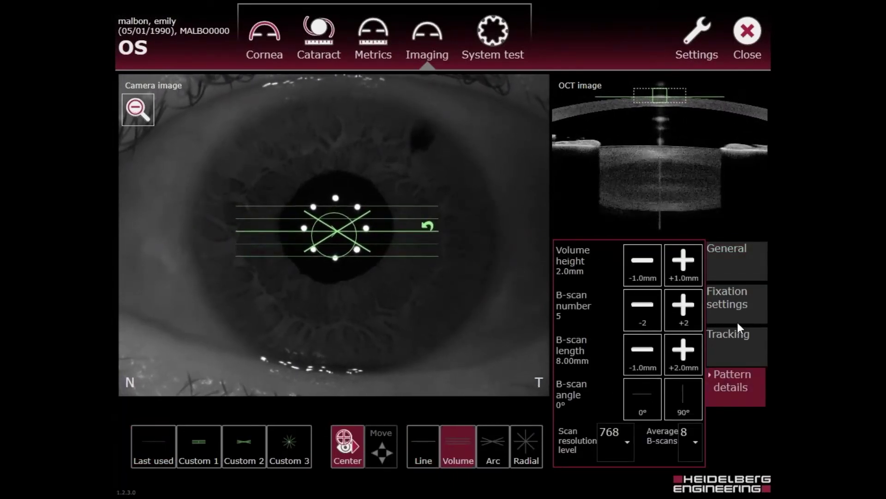
{"action": "left_click", "coordinate": [730, 344]}
{"action": "left_click", "coordinate": [590, 397]}
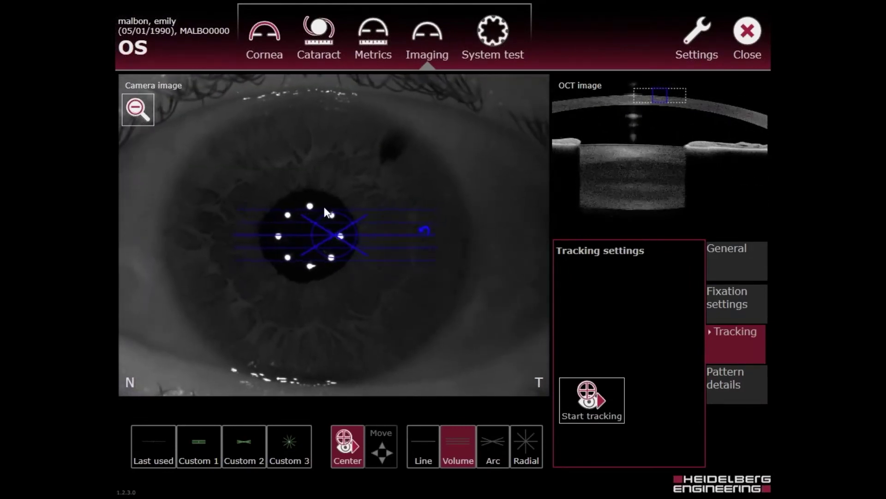
- Set the volume pattern details to 9 B-scans with a B-scan length of 5.00 mm and an angle of 2°
{"action": "left_click", "coordinate": [721, 372]}
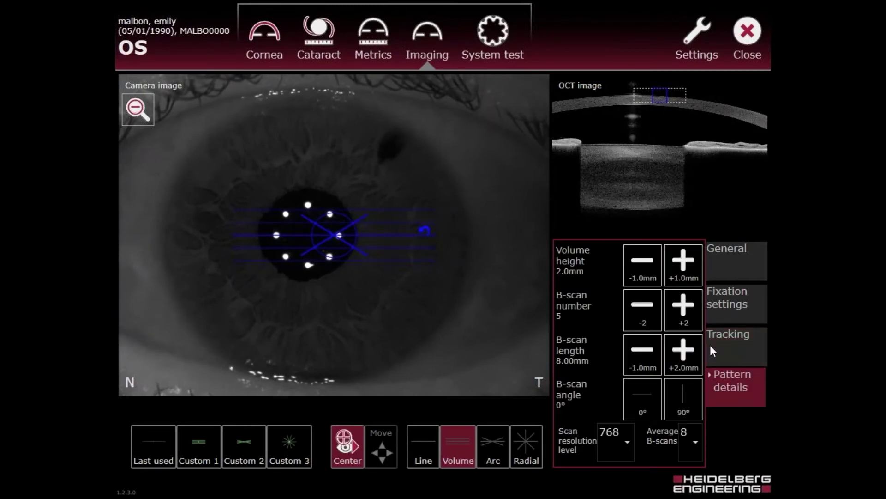
{"action": "left_click", "coordinate": [642, 354]}
{"action": "left_click", "coordinate": [641, 353]}
{"action": "left_click", "coordinate": [683, 316]}
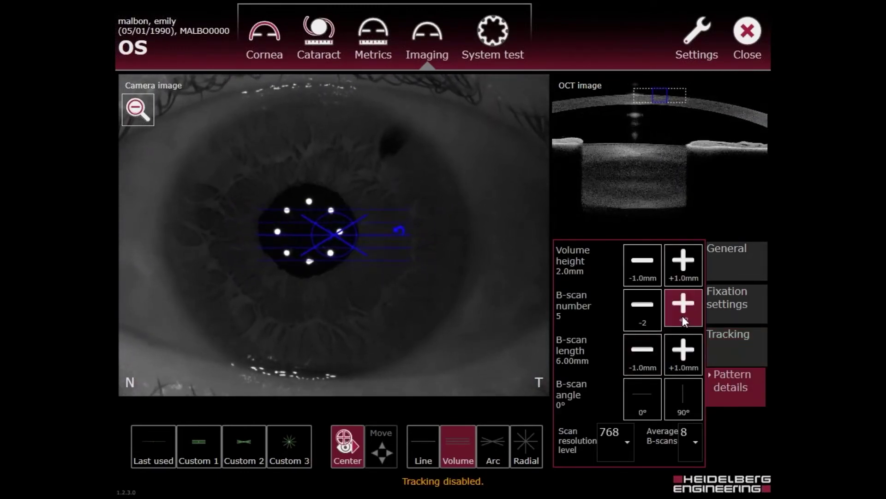
{"action": "left_click", "coordinate": [680, 314]}
{"action": "mouse_move", "coordinate": [374, 250]}
{"action": "left_mouse_down"}
{"action": "mouse_move", "coordinate": [347, 237]}
{"action": "mouse_move", "coordinate": [367, 222]}
{"action": "mouse_move", "coordinate": [361, 241]}
{"action": "mouse_move", "coordinate": [375, 234]}
{"action": "left_mouse_up"}
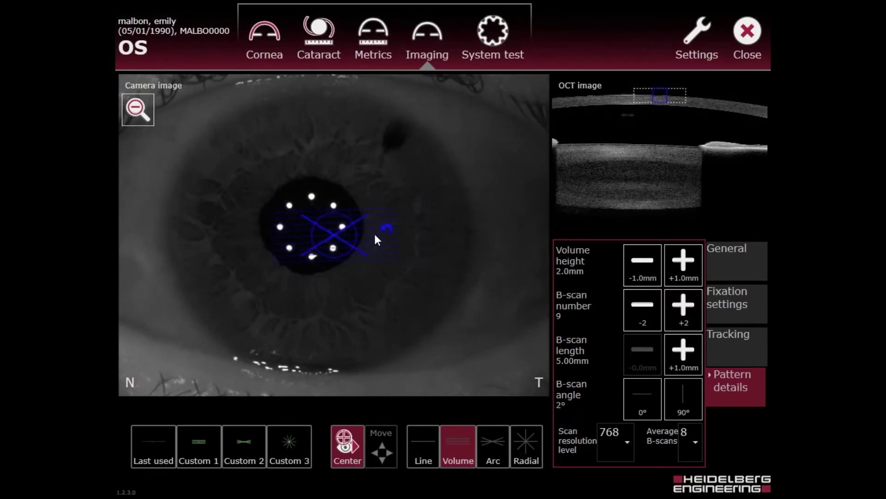
- Unlock the volume pattern from the center, move it over the dark spot on the upper temporal iris, and acquire the scan
{"action": "left_click", "coordinate": [347, 447]}
{"action": "mouse_move", "coordinate": [349, 240]}
{"action": "left_mouse_down"}
{"action": "mouse_move", "coordinate": [371, 216]}
{"action": "mouse_move", "coordinate": [399, 142]}
{"action": "mouse_move", "coordinate": [406, 153]}
{"action": "mouse_move", "coordinate": [329, 207]}
{"action": "mouse_move", "coordinate": [397, 142]}
{"action": "left_mouse_up"}
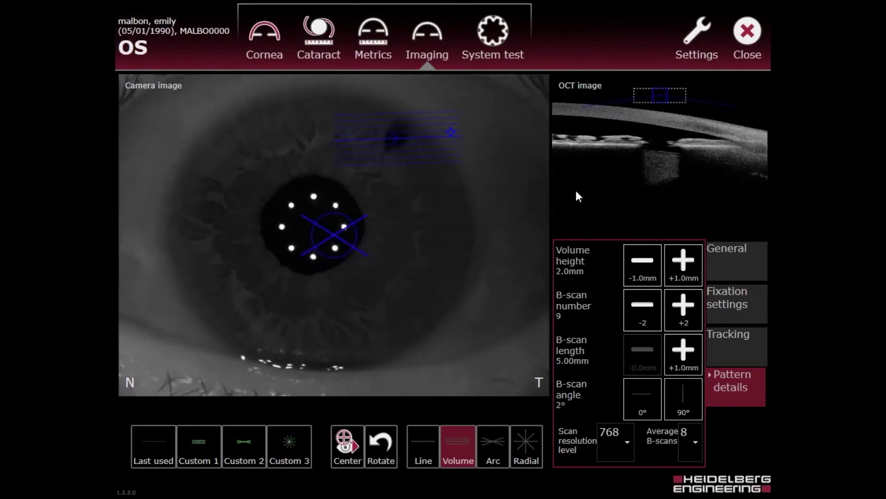
{"action": "left_click", "coordinate": [576, 190]}
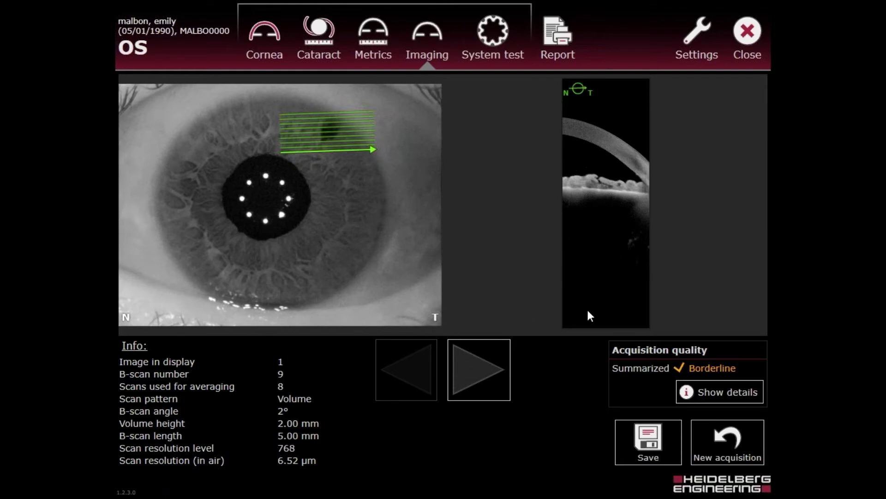
- Page back and forth through the acquired volume's B-scans to examine the iris around the dark spot
{"action": "left_click", "coordinate": [463, 369]}
{"action": "left_click", "coordinate": [470, 363]}
{"action": "left_click", "coordinate": [470, 362]}
{"action": "left_click", "coordinate": [470, 367]}
{"action": "left_click", "coordinate": [473, 370]}
{"action": "left_click", "coordinate": [402, 368]}
{"action": "left_click", "coordinate": [402, 367]}
{"action": "left_click", "coordinate": [402, 367]}
{"action": "left_click", "coordinate": [402, 367]}
{"action": "left_click", "coordinate": [466, 369]}
{"action": "left_click", "coordinate": [466, 370]}
{"action": "left_click", "coordinate": [465, 369]}
{"action": "left_click", "coordinate": [465, 369]}
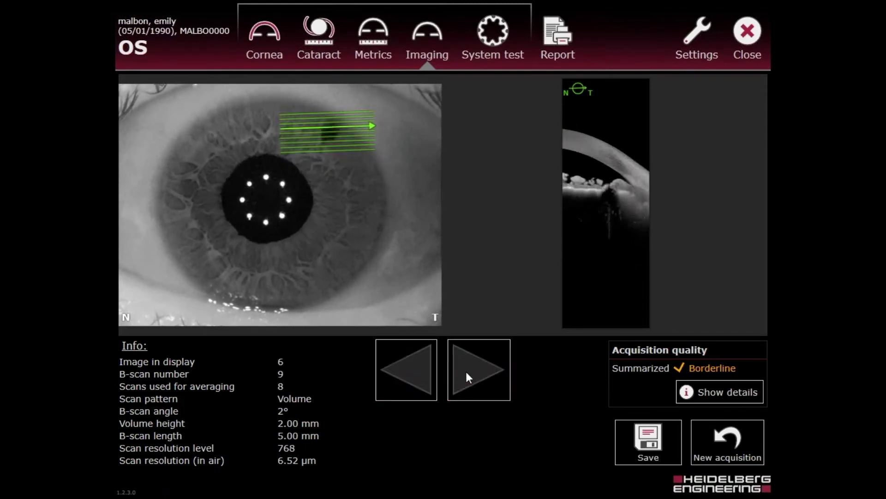
{"action": "left_click", "coordinate": [406, 364]}
{"action": "left_click", "coordinate": [454, 370]}
{"action": "left_click", "coordinate": [393, 362]}
{"action": "left_click", "coordinate": [415, 362]}
{"action": "left_click", "coordinate": [432, 362]}
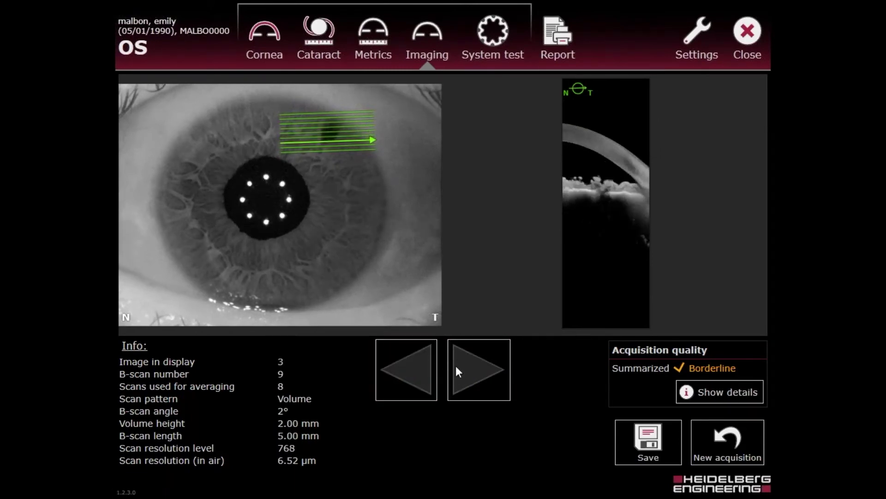
{"action": "left_click", "coordinate": [457, 367]}
{"action": "left_click", "coordinate": [457, 367]}
{"action": "left_click", "coordinate": [401, 365]}
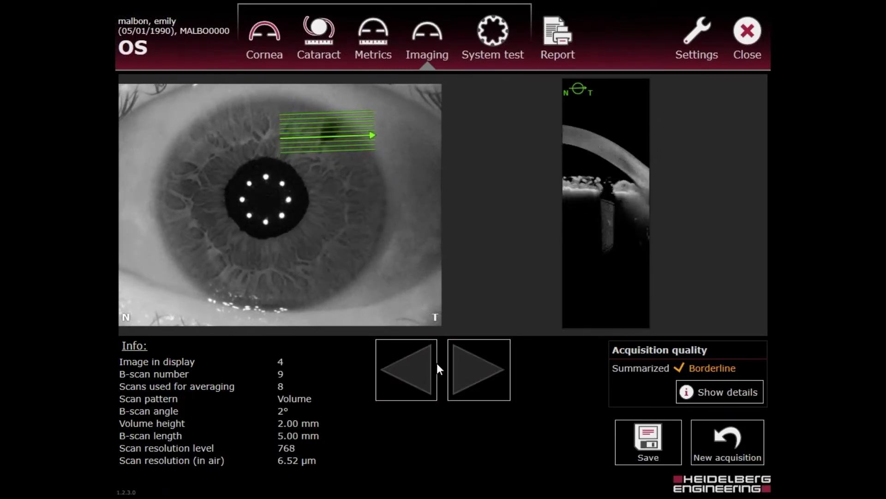
{"action": "left_click", "coordinate": [434, 368]}
{"action": "left_click", "coordinate": [424, 371]}
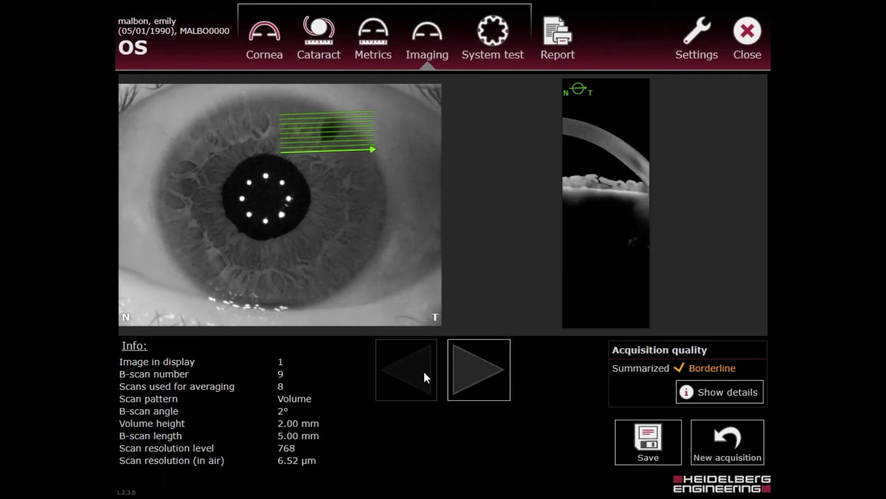
{"action": "left_click", "coordinate": [473, 369]}
{"action": "left_click", "coordinate": [473, 369]}
{"action": "left_click", "coordinate": [472, 370]}
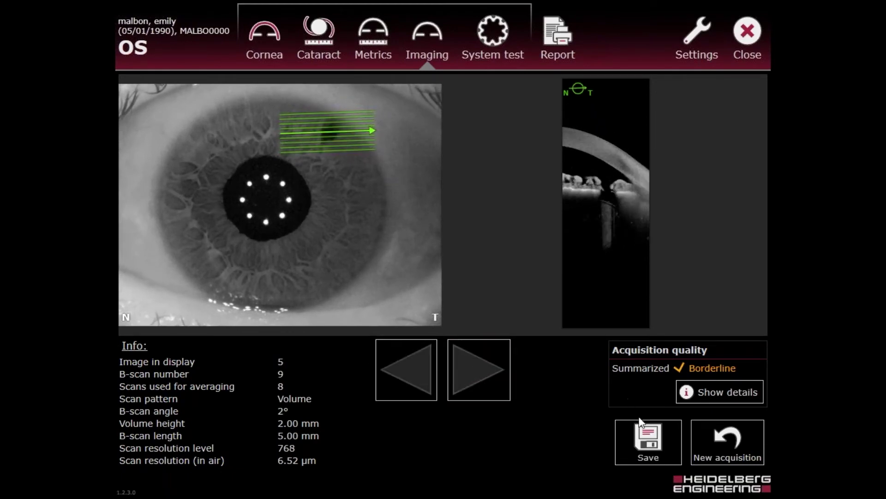
- Save the volume examination despite tracking being off and start a new acquisition
{"action": "left_click", "coordinate": [646, 440]}
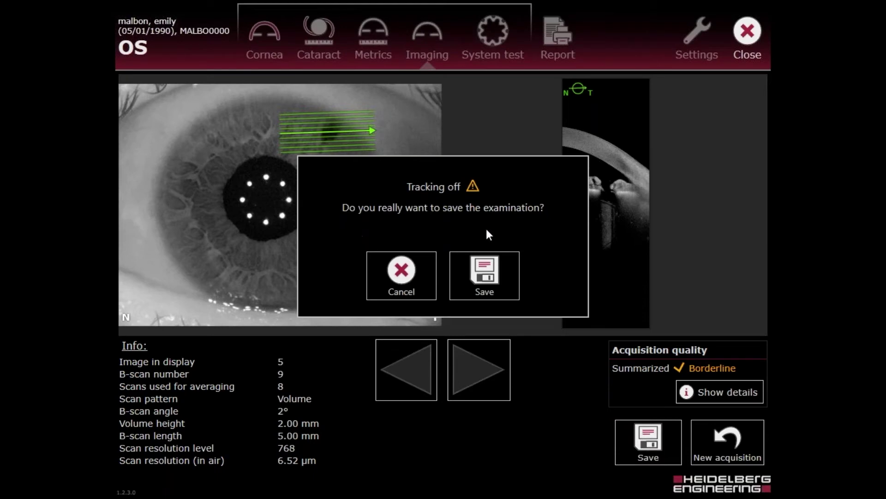
{"action": "left_click", "coordinate": [489, 281]}
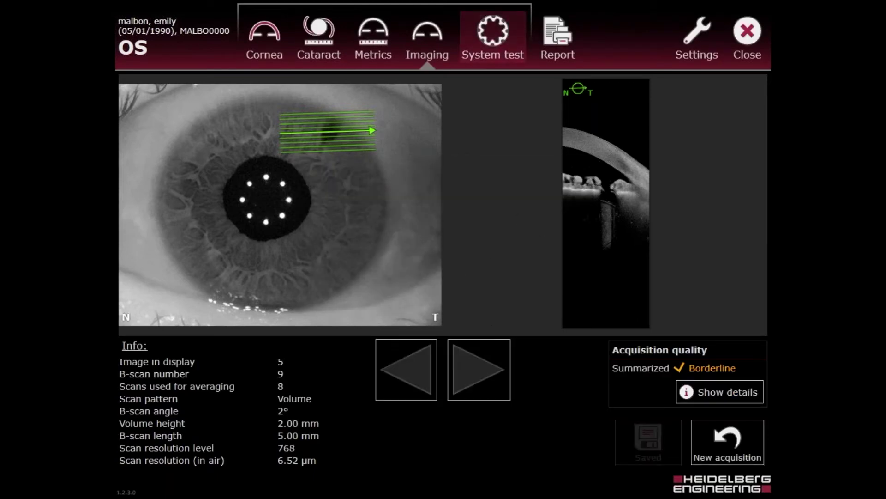
{"action": "left_click", "coordinate": [719, 439]}
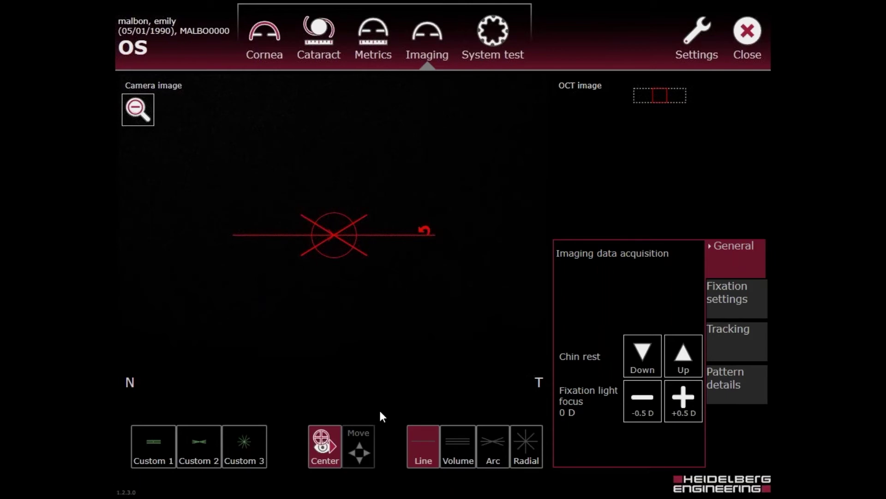
- Choose the Arc scan pattern, extend it to 16.50 mm at a 3° angle, and increase its B-scan number
{"action": "left_click", "coordinate": [492, 454]}
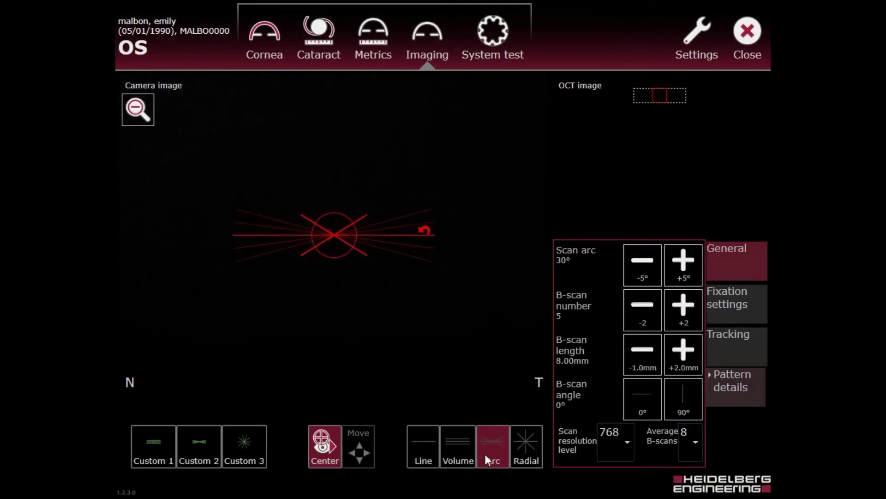
{"action": "left_click_drag", "start_coordinate": [426, 238], "coordinate": [547, 230]}
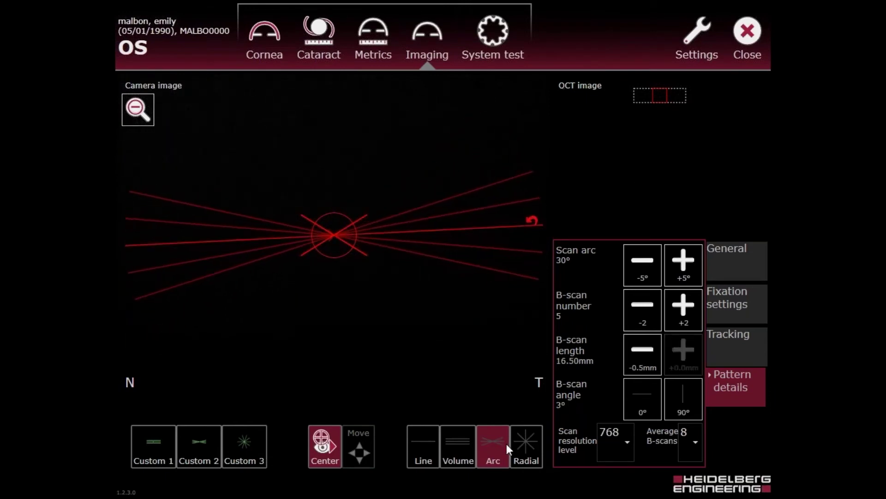
{"action": "left_click", "coordinate": [676, 314]}
- Choose the Radial scan pattern and set it to 15 B-scans, about 11.3 mm long at an angle of about 332°
{"action": "left_click", "coordinate": [526, 451]}
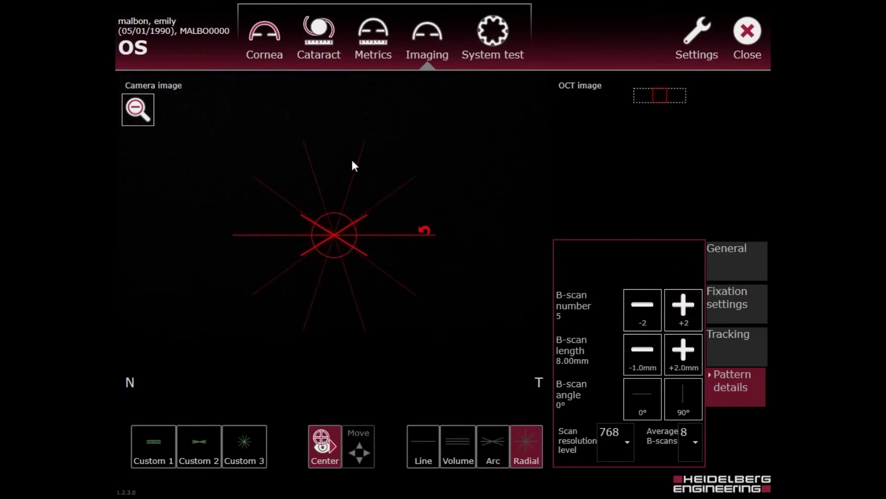
{"action": "left_click_drag", "start_coordinate": [424, 230], "coordinate": [491, 212]}
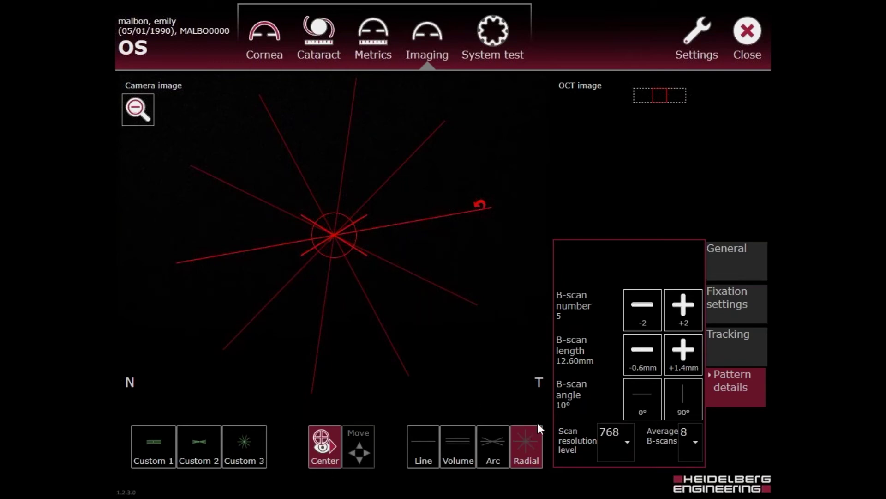
{"action": "left_click", "coordinate": [682, 352]}
{"action": "double_click", "coordinate": [686, 307]}
{"action": "left_click", "coordinate": [686, 307]}
{"action": "double_click", "coordinate": [685, 306]}
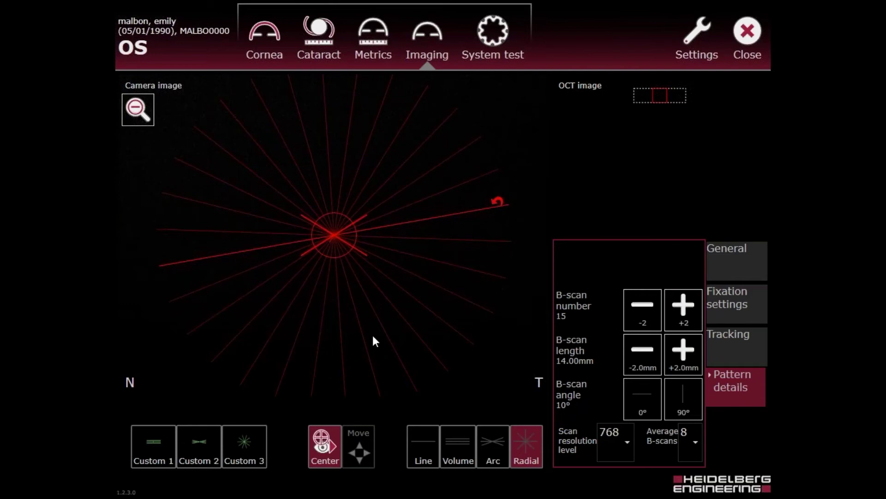
{"action": "left_click_drag", "start_coordinate": [476, 233], "coordinate": [458, 303]}
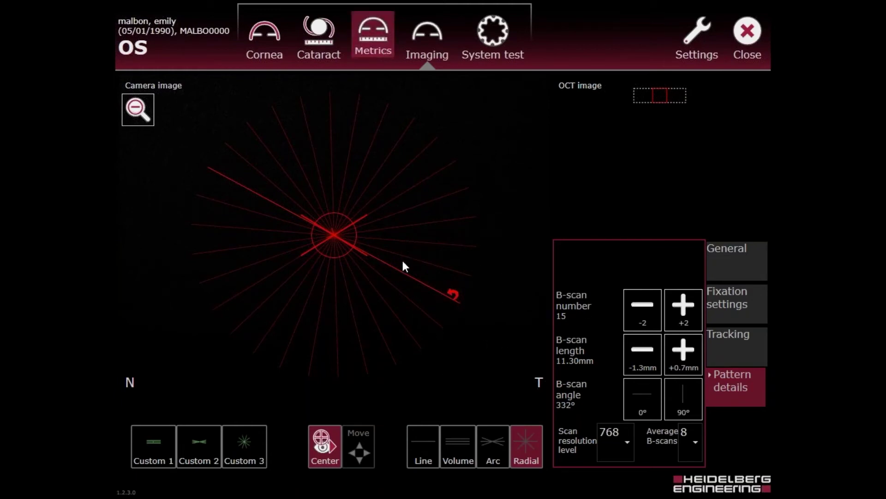
- Acquire a Metrics scan of the eye and show its acquisition quality details
{"action": "left_click", "coordinate": [373, 35]}
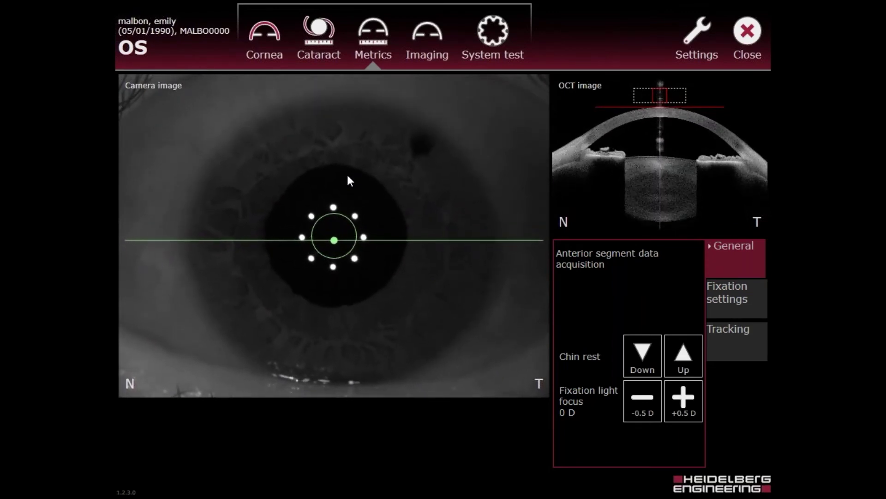
{"action": "left_click", "coordinate": [709, 166]}
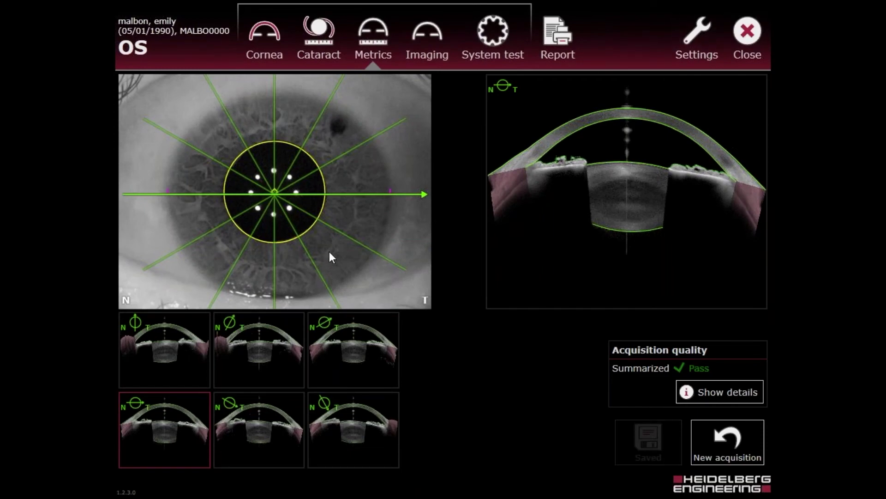
{"action": "left_click", "coordinate": [709, 392]}
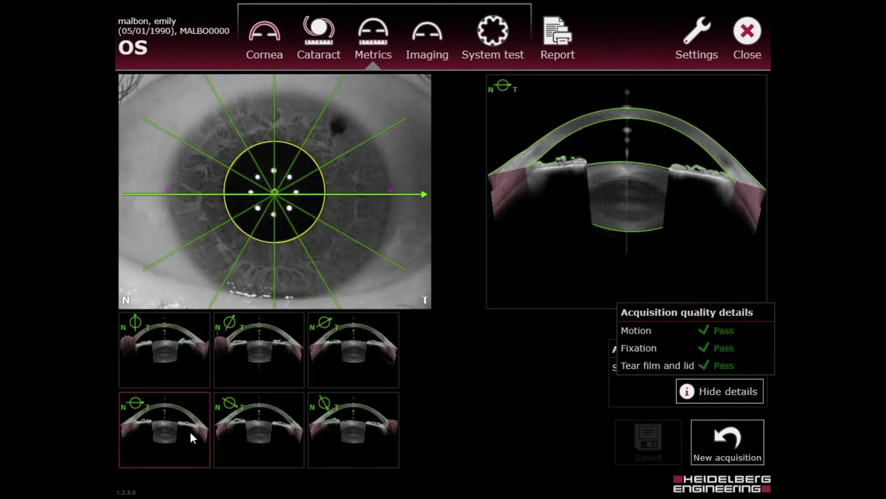
- Examine the Metrics scan's B-scans at the different meridians for lid coverage and segmentation, and close the quality details
{"action": "left_click", "coordinate": [166, 350]}
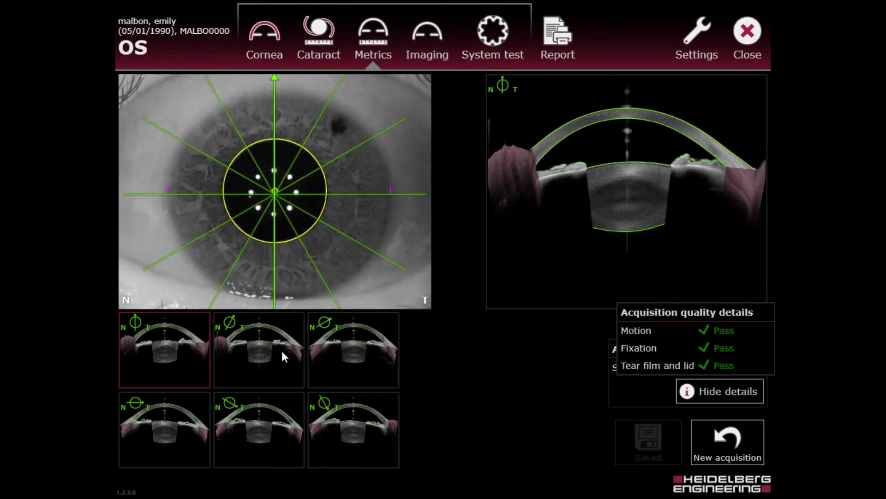
{"action": "left_click", "coordinate": [342, 364]}
{"action": "left_click", "coordinate": [347, 433]}
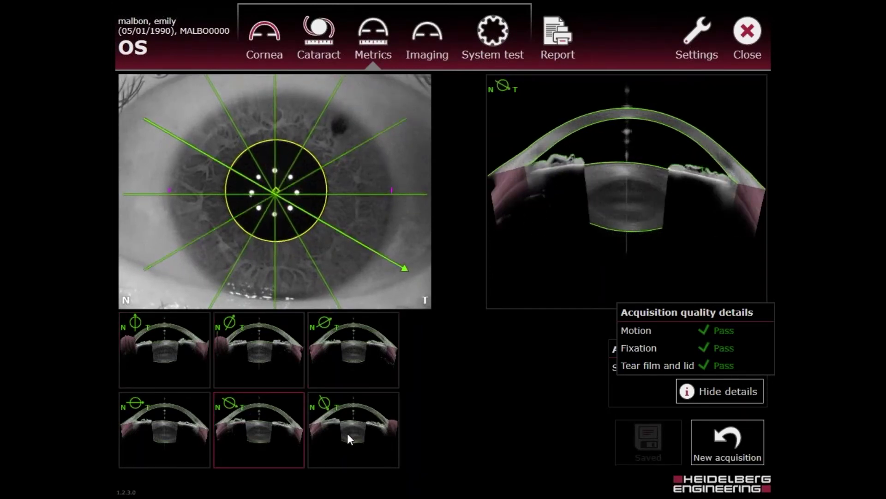
{"action": "left_click", "coordinate": [311, 351]}
{"action": "left_click", "coordinate": [277, 425]}
{"action": "left_click", "coordinate": [190, 419]}
{"action": "left_click", "coordinate": [158, 363]}
{"action": "left_click", "coordinate": [261, 359]}
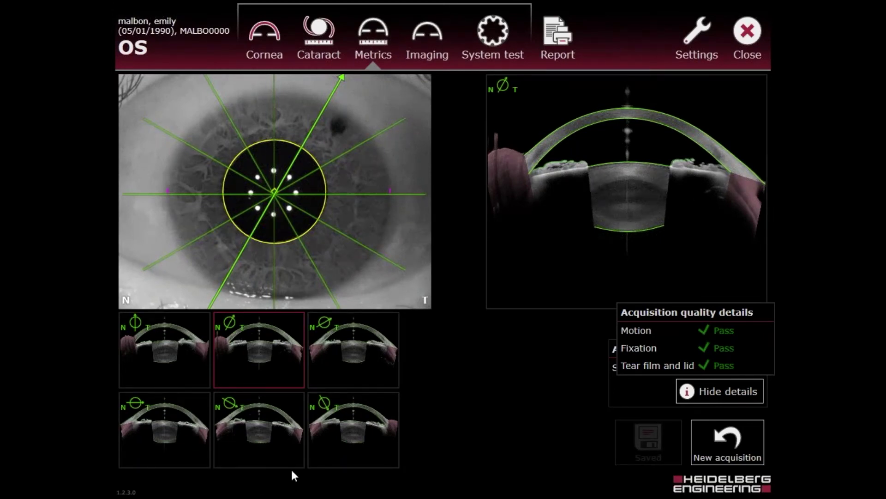
{"action": "left_click", "coordinate": [708, 390]}
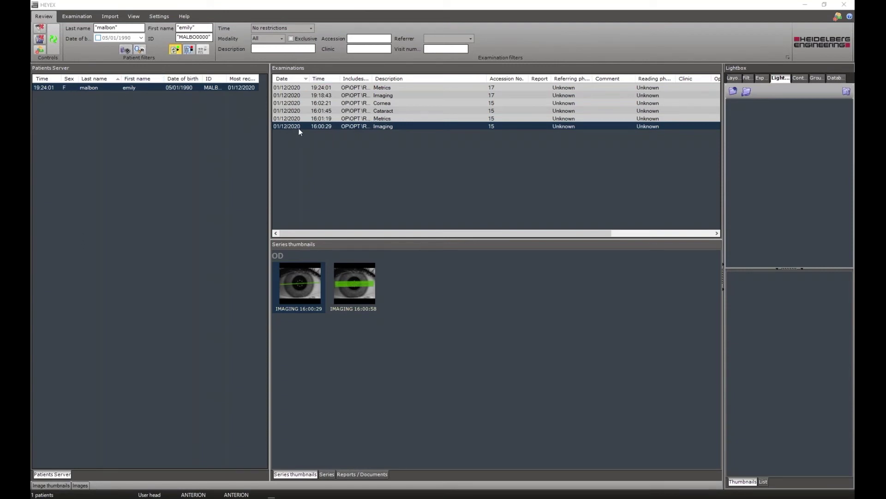
- Look through the patient's Metrics and Imaging examinations in HEYEX and open the OS imaging series from 19:18:43
{"action": "left_click", "coordinate": [386, 126]}
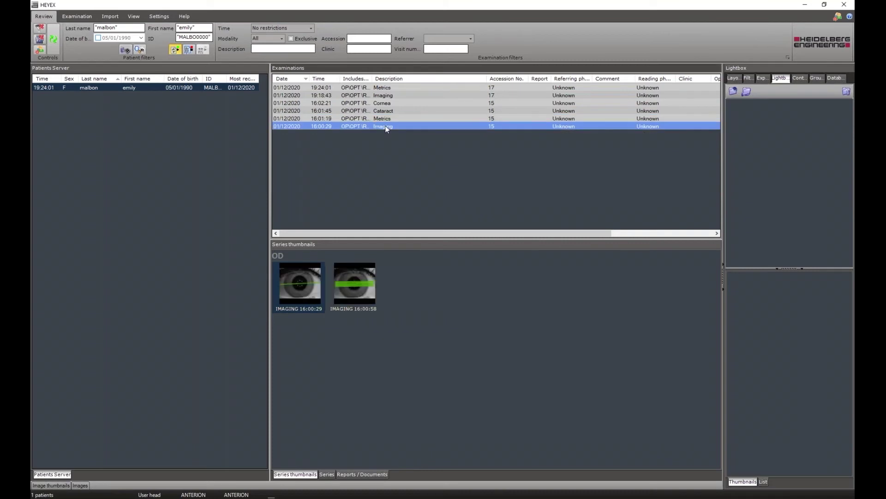
{"action": "left_click", "coordinate": [386, 119]}
{"action": "left_click", "coordinate": [388, 88]}
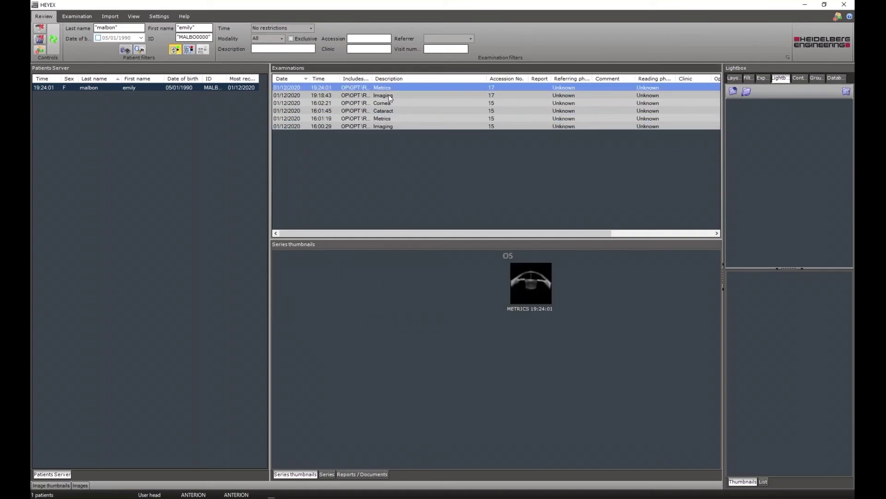
{"action": "left_click", "coordinate": [389, 95]}
{"action": "left_click", "coordinate": [387, 88]}
{"action": "left_click", "coordinate": [383, 95]}
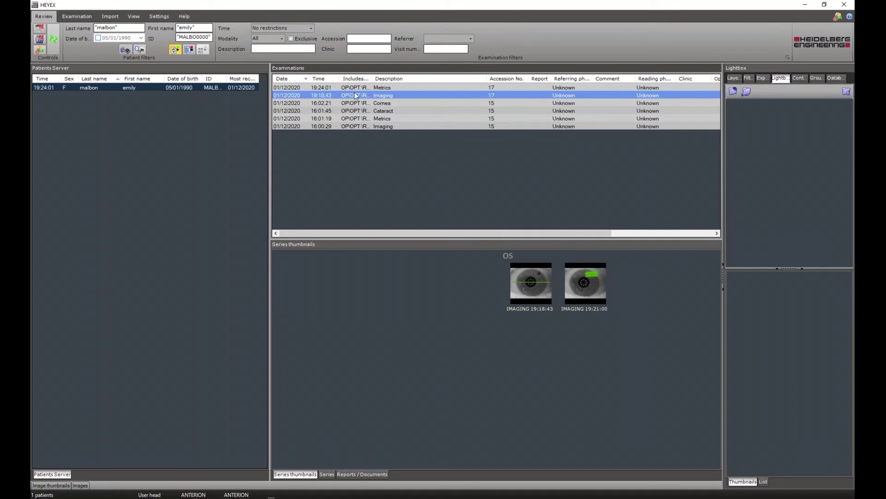
{"action": "left_click", "coordinate": [377, 88]}
{"action": "left_click", "coordinate": [383, 96]}
{"action": "double_click", "coordinate": [534, 286]}
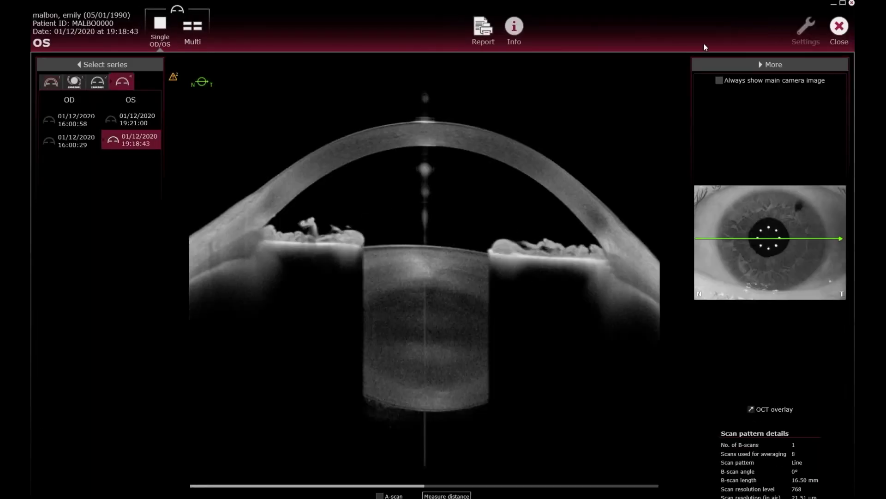
- Display the OS volume series from 19:21:00 and browse its B-scans, enlarging the camera image to follow the scan position
{"action": "mouse_move", "coordinate": [614, 140]}
{"action": "left_click", "coordinate": [133, 119]}
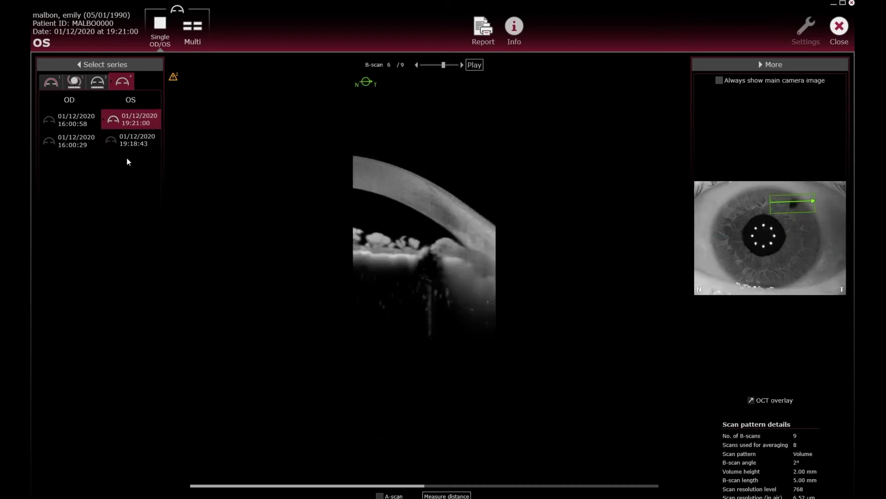
{"action": "scroll", "coordinate": [438, 323], "scroll_direction": "up", "scroll_amount": 5}
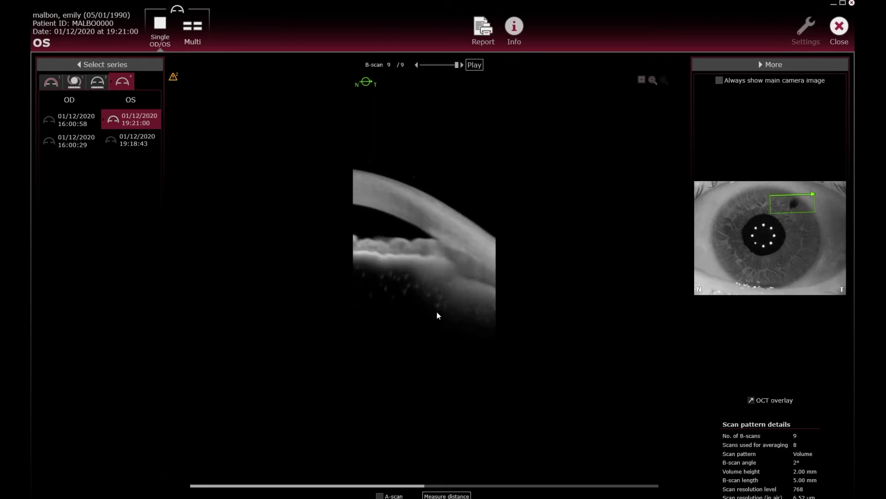
{"action": "scroll", "coordinate": [441, 322], "scroll_direction": "down", "scroll_amount": 8}
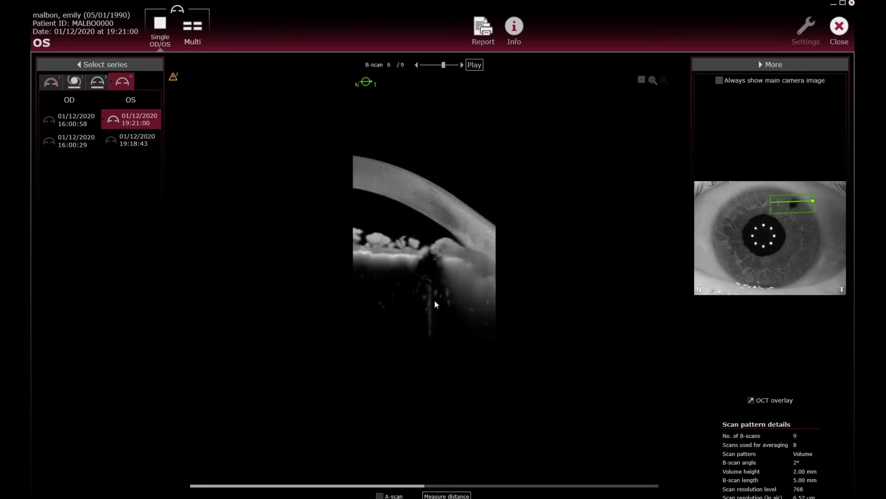
{"action": "left_click_drag", "start_coordinate": [691, 218], "coordinate": [509, 247]}
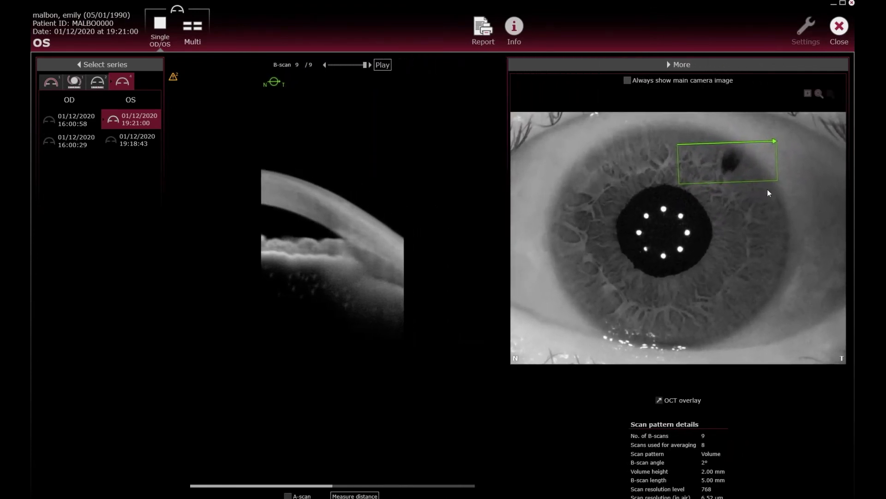
{"action": "scroll", "coordinate": [769, 193], "scroll_direction": "up", "scroll_amount": 5}
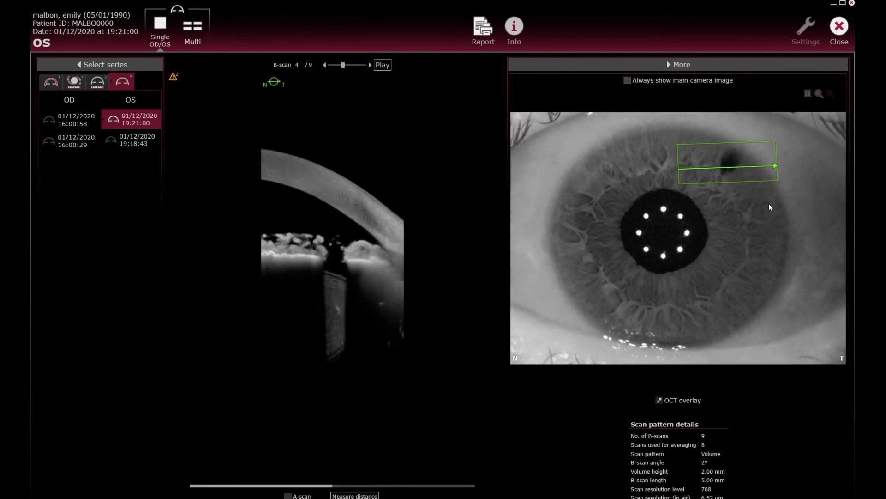
- Enlarge the B-scan view of the OS volume series and magnify B-scan 4 to examine the iris defect alongside its neighbouring slices
{"action": "scroll", "coordinate": [769, 205], "scroll_direction": "up", "scroll_amount": 1}
{"action": "scroll", "coordinate": [732, 210], "scroll_direction": "down", "scroll_amount": 1}
{"action": "left_click_drag", "start_coordinate": [508, 229], "coordinate": [574, 229]}
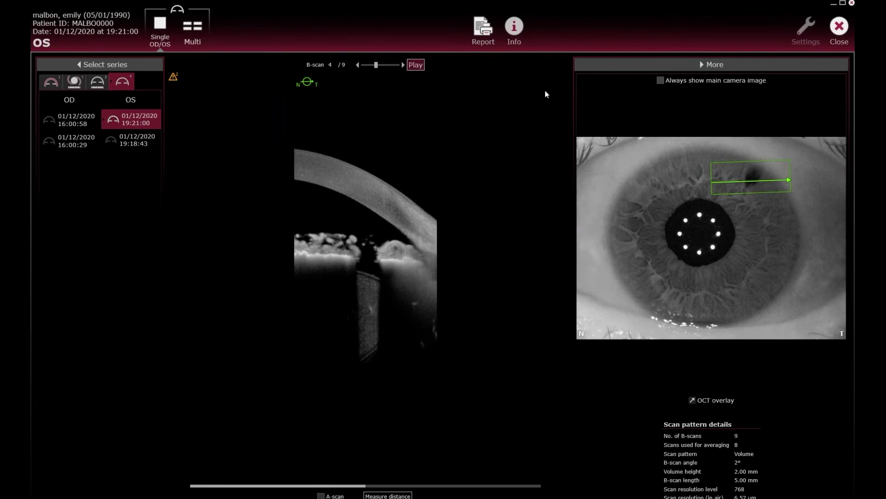
{"action": "left_click", "coordinate": [535, 81]}
{"action": "left_click", "coordinate": [535, 80]}
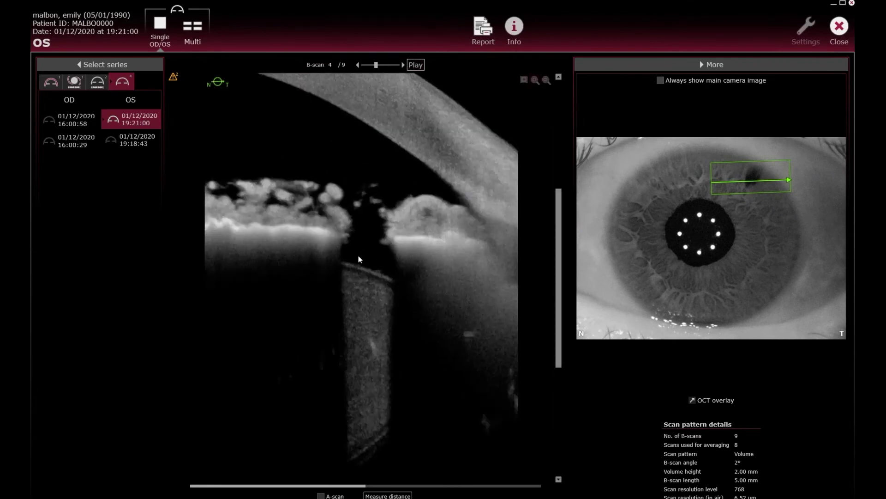
{"action": "scroll", "coordinate": [481, 322], "scroll_direction": "down", "scroll_amount": 1}
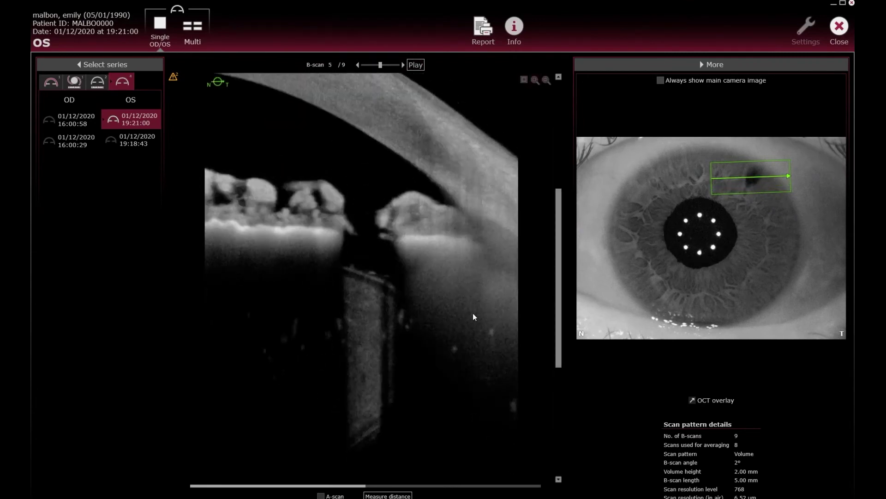
{"action": "scroll", "coordinate": [350, 231], "scroll_direction": "down", "scroll_amount": 1}
{"action": "scroll", "coordinate": [350, 231], "scroll_direction": "up", "scroll_amount": 2}
{"action": "left_click", "coordinate": [547, 80]}
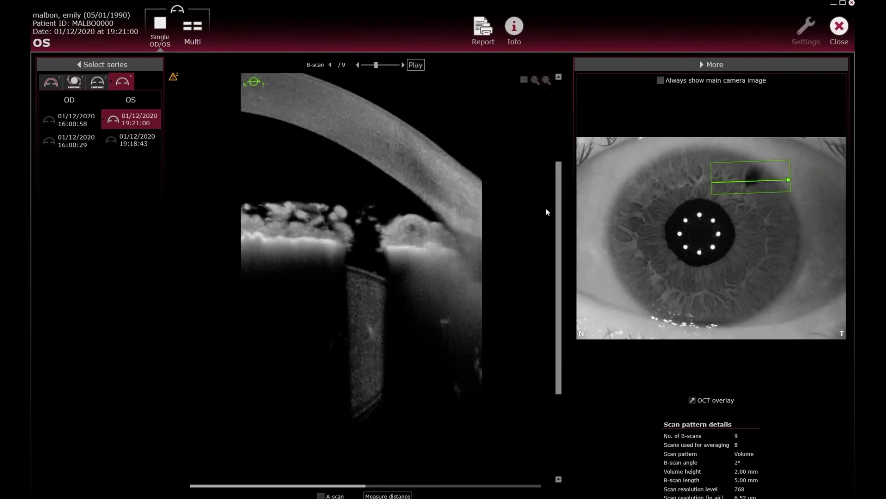
- Browse B-scans 3 to 6 of the volume series around the iris defect, then restore the full B-scan view
{"action": "scroll", "coordinate": [557, 225], "scroll_direction": "up", "scroll_amount": 3}
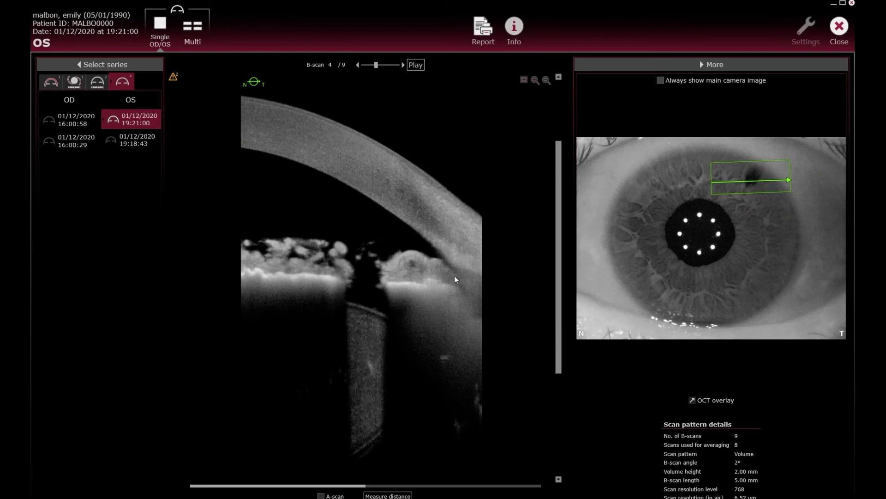
{"action": "scroll", "coordinate": [365, 310], "scroll_direction": "down", "scroll_amount": 2}
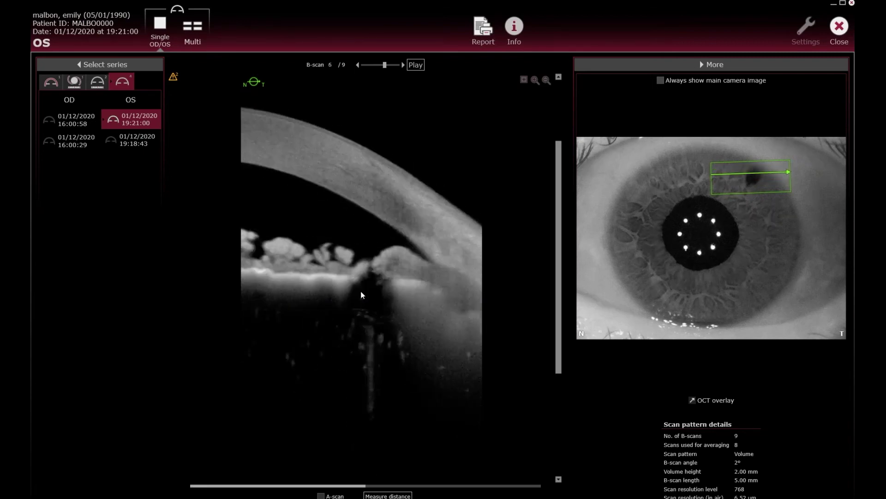
{"action": "scroll", "coordinate": [362, 293], "scroll_direction": "up", "scroll_amount": 1}
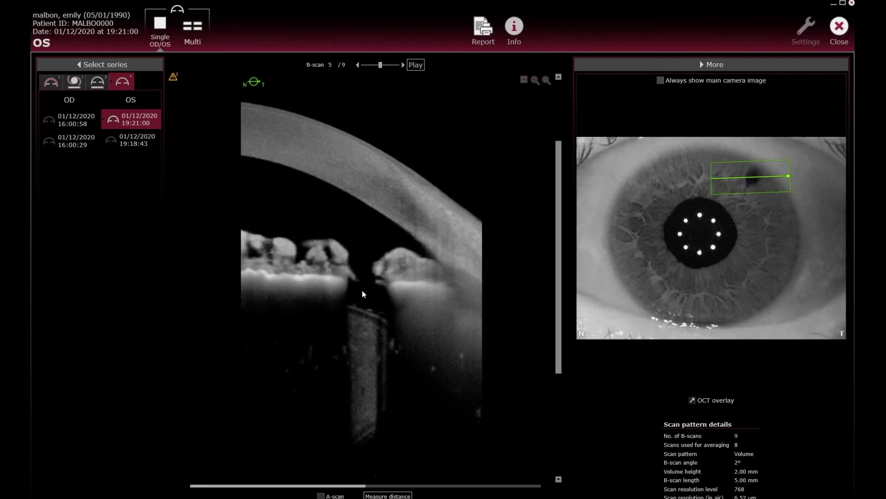
{"action": "scroll", "coordinate": [362, 291], "scroll_direction": "down", "scroll_amount": 1}
{"action": "scroll", "coordinate": [362, 291], "scroll_direction": "up", "scroll_amount": 1}
{"action": "scroll", "coordinate": [364, 290], "scroll_direction": "down", "scroll_amount": 1}
{"action": "scroll", "coordinate": [373, 261], "scroll_direction": "up", "scroll_amount": 1}
{"action": "scroll", "coordinate": [373, 261], "scroll_direction": "up", "scroll_amount": 1}
{"action": "scroll", "coordinate": [375, 260], "scroll_direction": "up", "scroll_amount": 1}
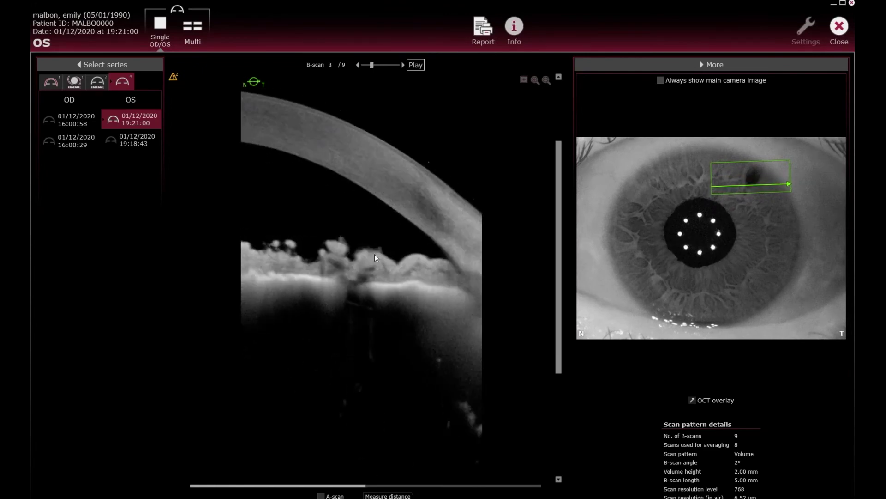
{"action": "scroll", "coordinate": [376, 257], "scroll_direction": "down", "scroll_amount": 1}
{"action": "scroll", "coordinate": [400, 244], "scroll_direction": "up", "scroll_amount": 1}
{"action": "scroll", "coordinate": [348, 203], "scroll_direction": "down", "scroll_amount": 1}
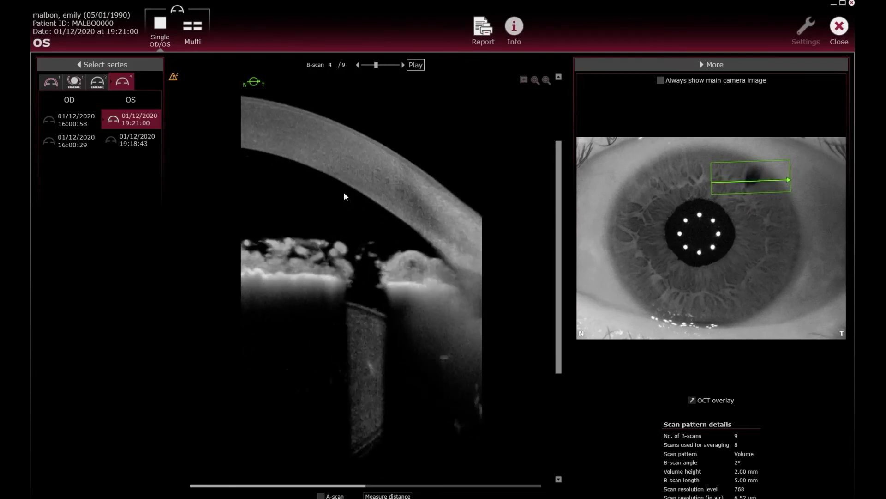
{"action": "scroll", "coordinate": [348, 200], "scroll_direction": "down", "scroll_amount": 1}
{"action": "scroll", "coordinate": [362, 200], "scroll_direction": "up", "scroll_amount": 1}
{"action": "scroll", "coordinate": [365, 198], "scroll_direction": "up", "scroll_amount": 1}
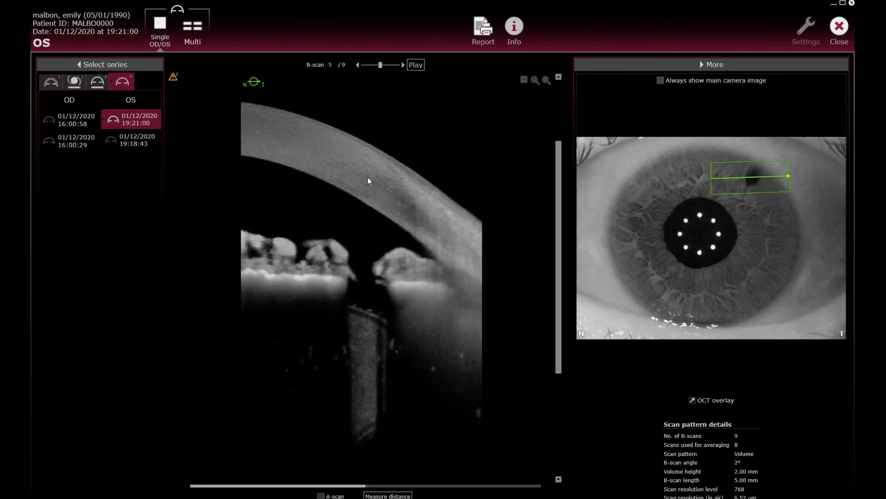
{"action": "scroll", "coordinate": [322, 185], "scroll_direction": "up", "scroll_amount": 3}
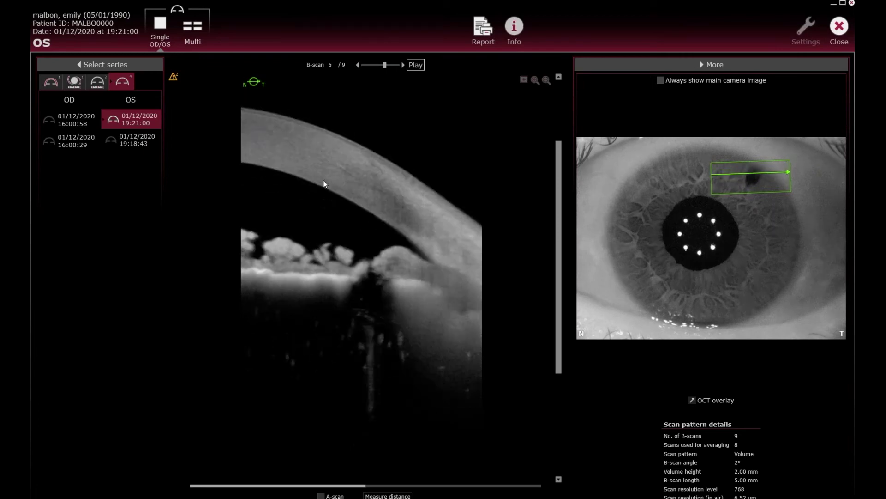
{"action": "scroll", "coordinate": [340, 188], "scroll_direction": "down", "scroll_amount": 1}
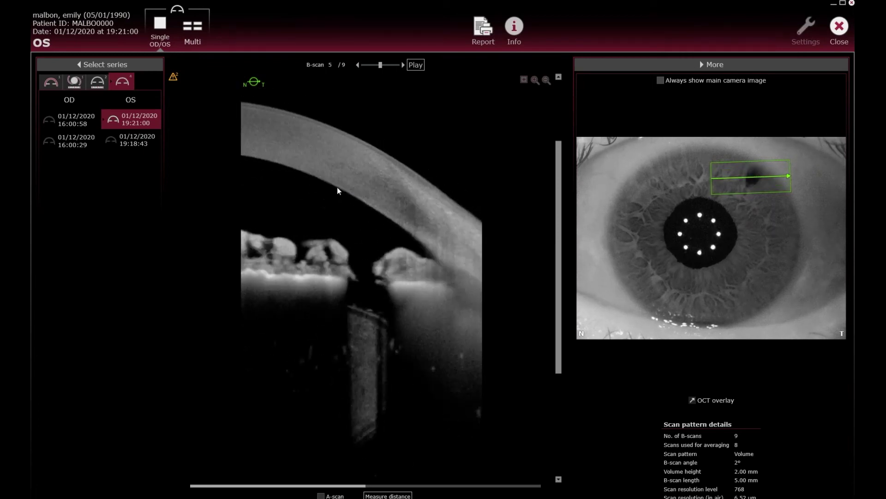
{"action": "left_click", "coordinate": [547, 80]}
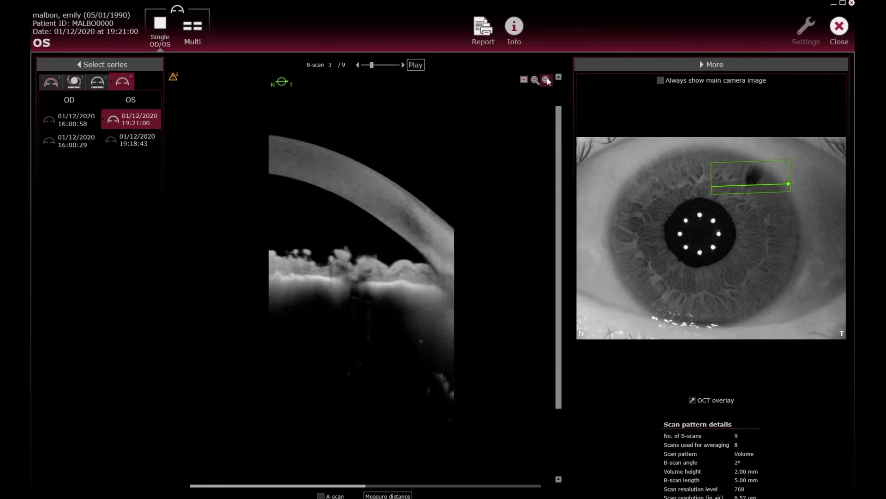
{"action": "left_click", "coordinate": [547, 79]}
{"action": "scroll", "coordinate": [376, 225], "scroll_direction": "down", "scroll_amount": 1}
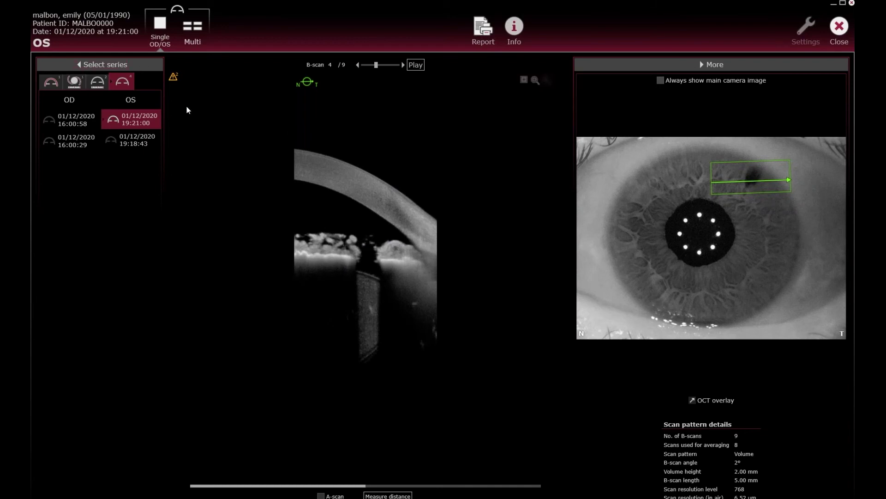
{"action": "scroll", "coordinate": [327, 244], "scroll_direction": "down", "scroll_amount": 1}
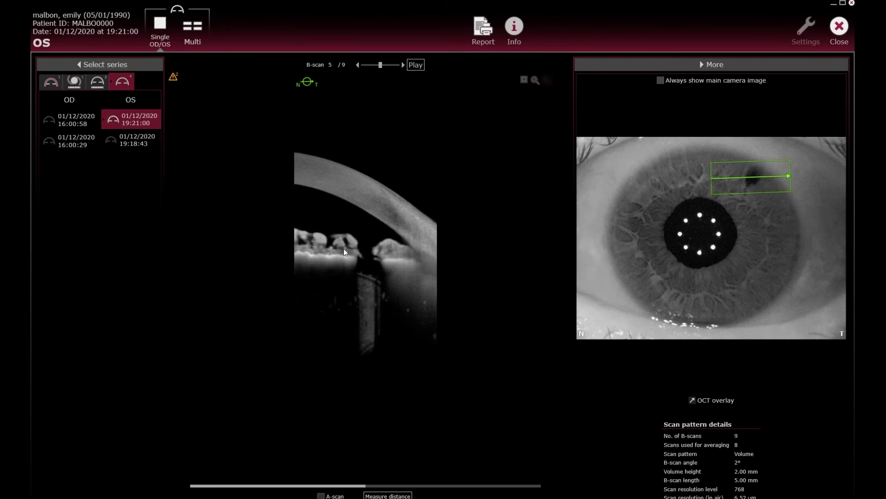
- Display the OS Metrics series from 19:24:01 and follow its radial B-scans on the camera image
{"action": "left_click", "coordinate": [99, 85]}
{"action": "left_click", "coordinate": [140, 124]}
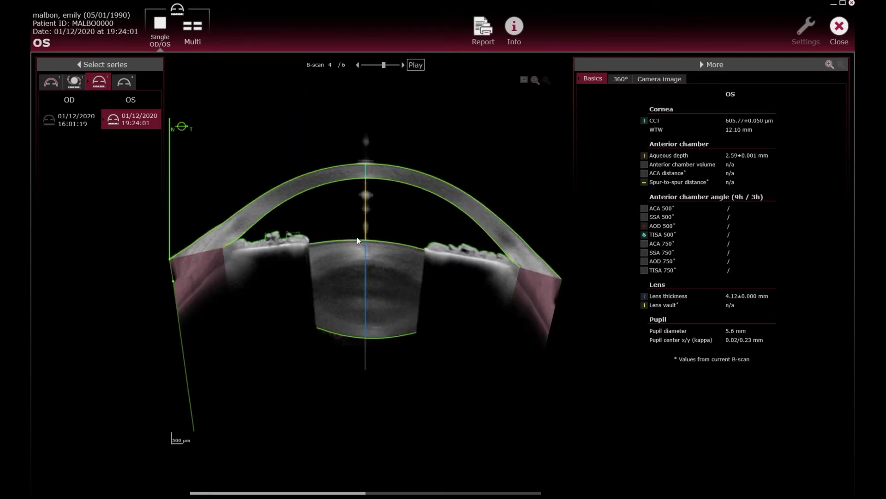
{"action": "scroll", "coordinate": [357, 236], "scroll_direction": "down", "scroll_amount": 1}
{"action": "scroll", "coordinate": [396, 229], "scroll_direction": "down", "scroll_amount": 1}
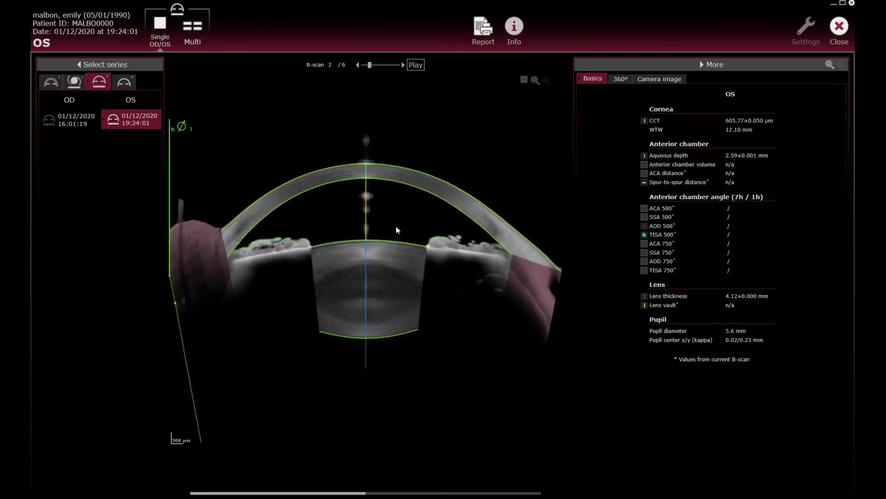
{"action": "left_click", "coordinate": [655, 80]}
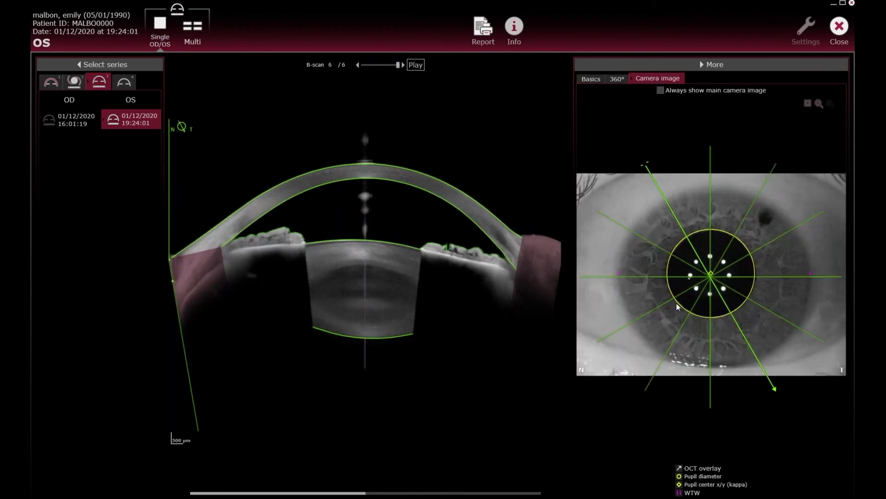
{"action": "scroll", "coordinate": [685, 302], "scroll_direction": "up", "scroll_amount": 4}
{"action": "scroll", "coordinate": [688, 297], "scroll_direction": "down", "scroll_amount": 1}
{"action": "scroll", "coordinate": [731, 247], "scroll_direction": "down", "scroll_amount": 1}
{"action": "scroll", "coordinate": [730, 247], "scroll_direction": "up", "scroll_amount": 2}
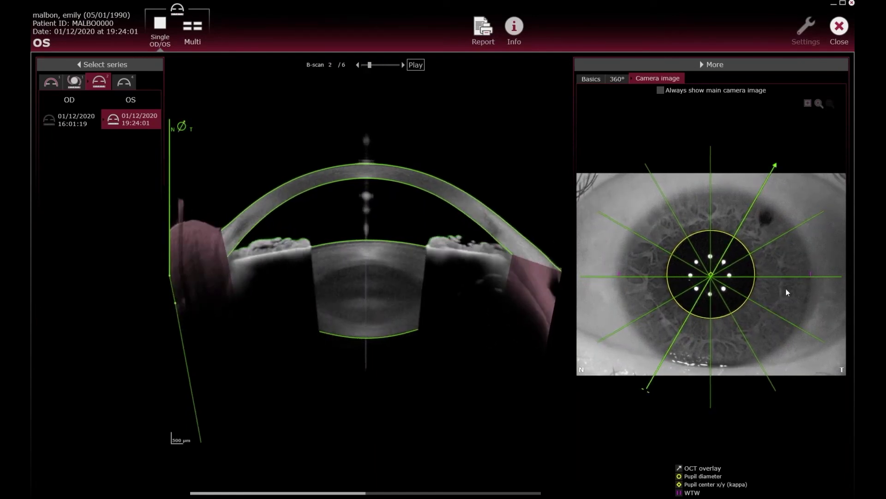
{"action": "scroll", "coordinate": [724, 247], "scroll_direction": "down", "scroll_amount": 2}
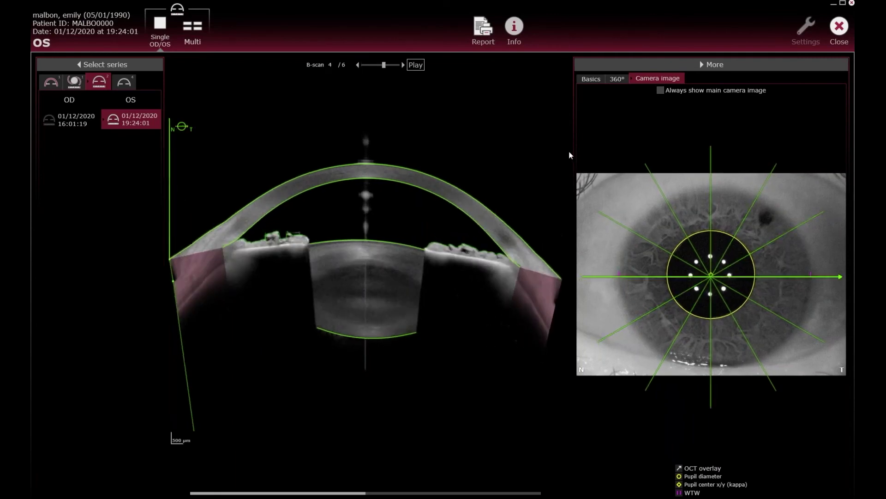
- Enlarge Metrics B-scan 4 and measure the corneal thickness on both sides of the apex
{"action": "left_click_drag", "start_coordinate": [578, 149], "coordinate": [677, 149]}
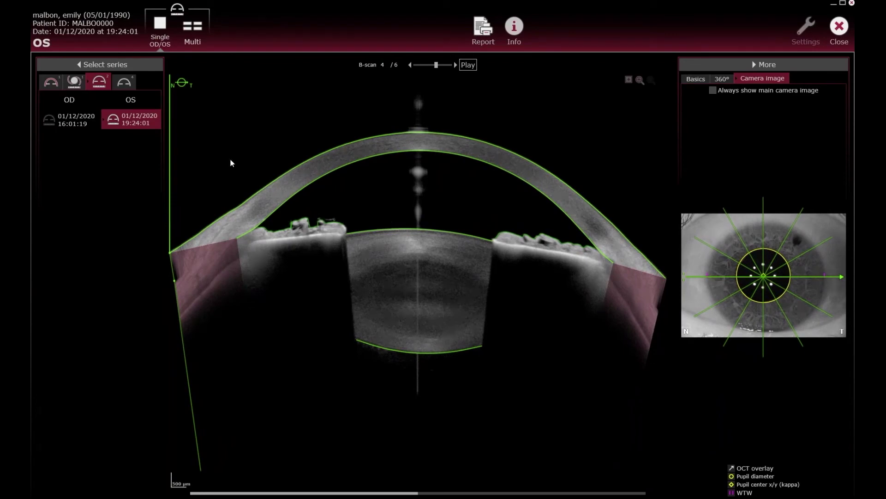
{"action": "mouse_move", "coordinate": [174, 134]}
{"action": "left_mouse_down"}
{"action": "mouse_move", "coordinate": [302, 117]}
{"action": "mouse_move", "coordinate": [447, 120]}
{"action": "mouse_move", "coordinate": [558, 161]}
{"action": "mouse_move", "coordinate": [572, 179]}
{"action": "mouse_move", "coordinate": [531, 149]}
{"action": "mouse_move", "coordinate": [462, 129]}
{"action": "mouse_move", "coordinate": [252, 120]}
{"action": "mouse_move", "coordinate": [386, 124]}
{"action": "mouse_move", "coordinate": [544, 167]}
{"action": "mouse_move", "coordinate": [594, 192]}
{"action": "mouse_move", "coordinate": [438, 116]}
{"action": "mouse_move", "coordinate": [294, 120]}
{"action": "left_mouse_up"}
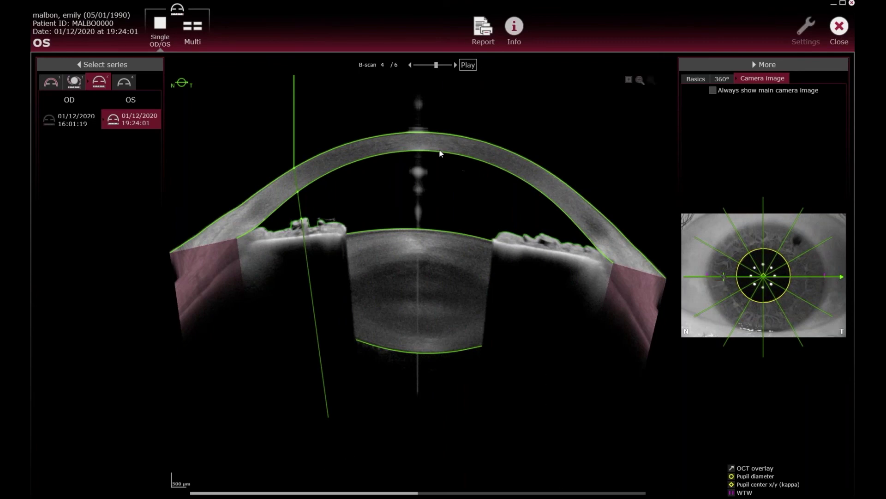
{"action": "left_click", "coordinate": [639, 80]}
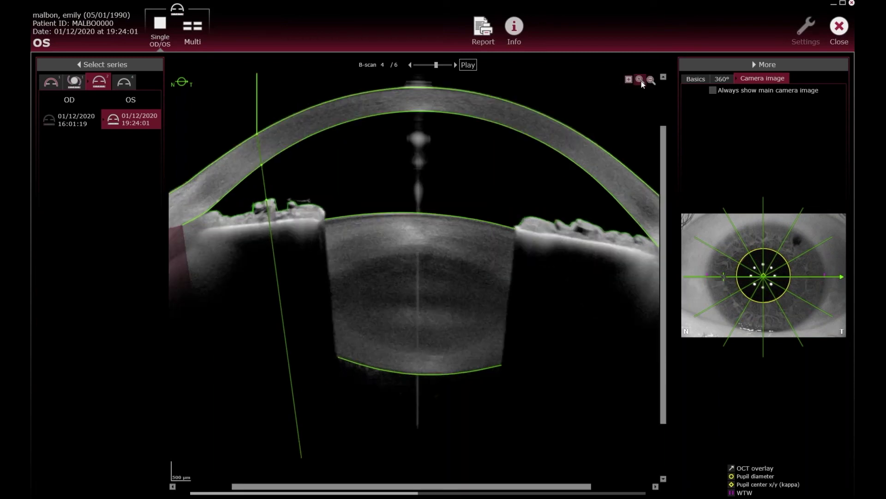
{"action": "left_click", "coordinate": [641, 80]}
{"action": "scroll", "coordinate": [664, 251], "scroll_direction": "up", "scroll_amount": 1}
{"action": "scroll", "coordinate": [663, 251], "scroll_direction": "up", "scroll_amount": 5}
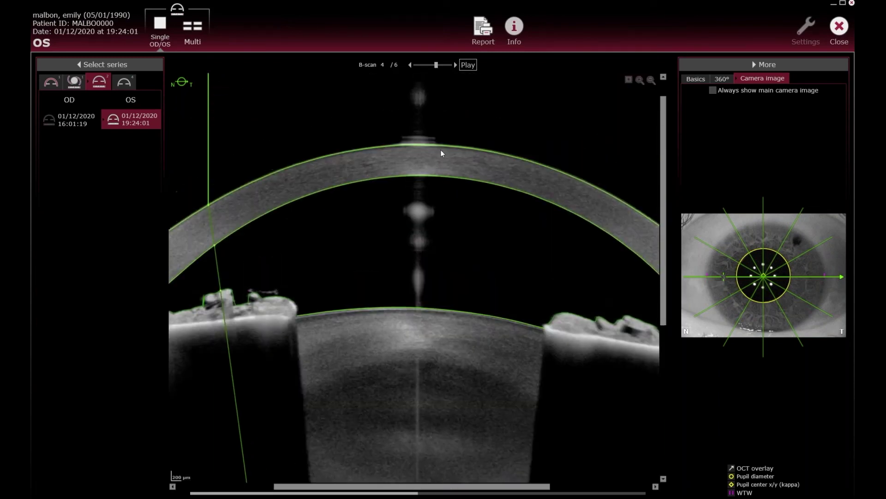
{"action": "left_click", "coordinate": [484, 164]}
{"action": "left_click", "coordinate": [377, 163]}
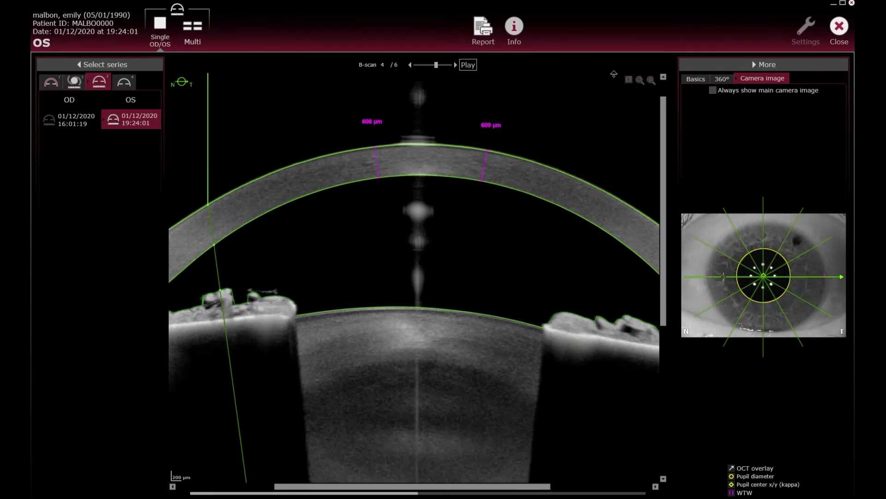
- Magnify the central cornea and measure the individual corneal layers along the nasal thickness line
{"action": "left_click", "coordinate": [640, 80]}
{"action": "left_click_drag", "start_coordinate": [663, 198], "coordinate": [661, 141]}
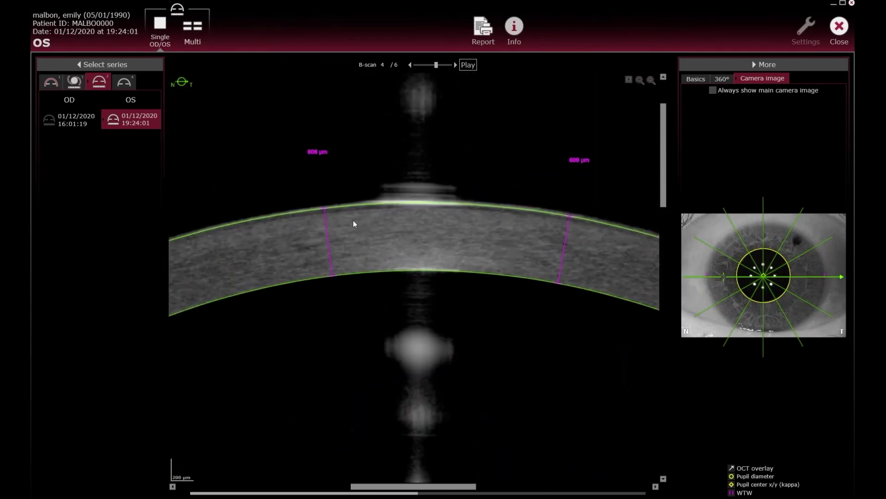
{"action": "left_click", "coordinate": [327, 227]}
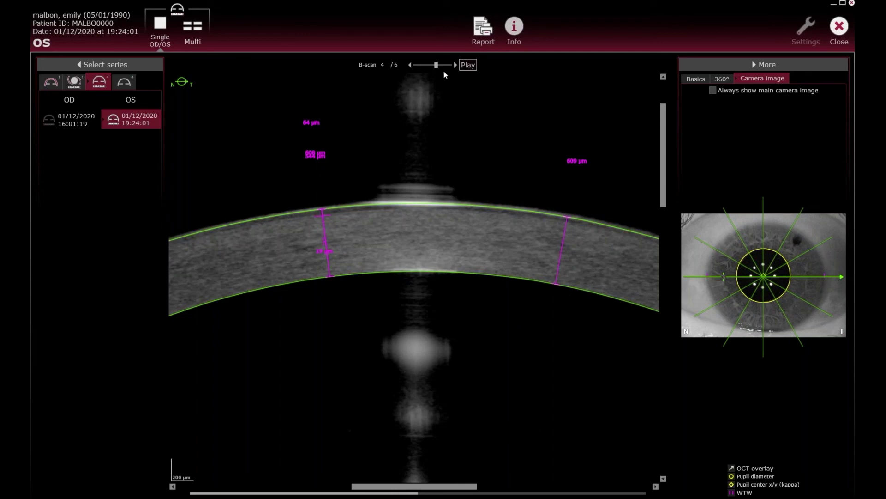
- Zoom back out of the cornea and review the basic Metrics parameters across B-scans 3 to 5
{"action": "left_click", "coordinate": [651, 80]}
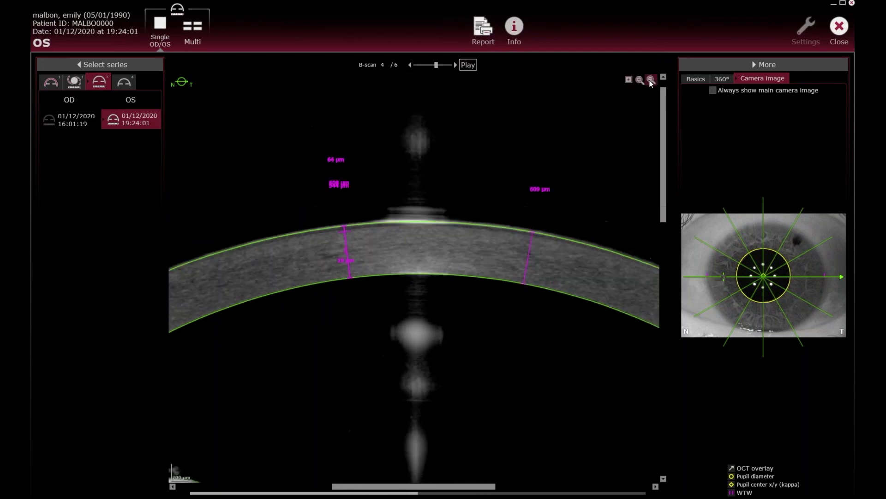
{"action": "left_click", "coordinate": [652, 81]}
{"action": "left_click", "coordinate": [651, 81]}
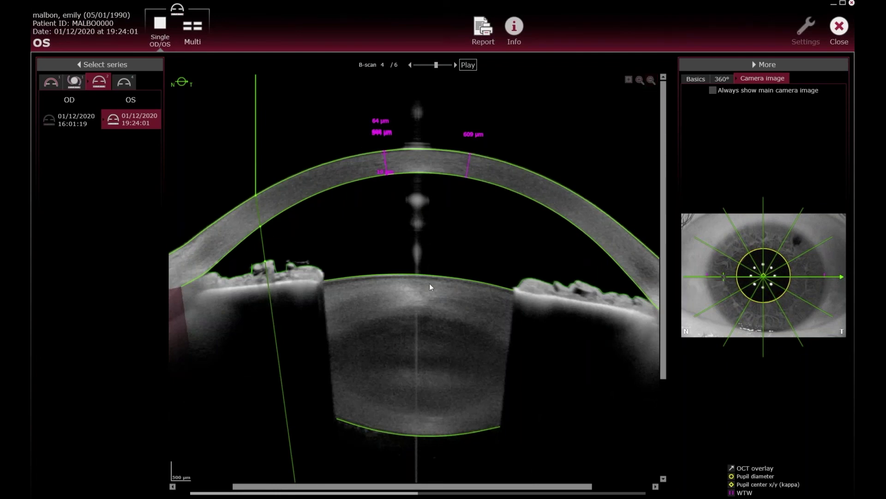
{"action": "scroll", "coordinate": [429, 280], "scroll_direction": "up", "scroll_amount": 1}
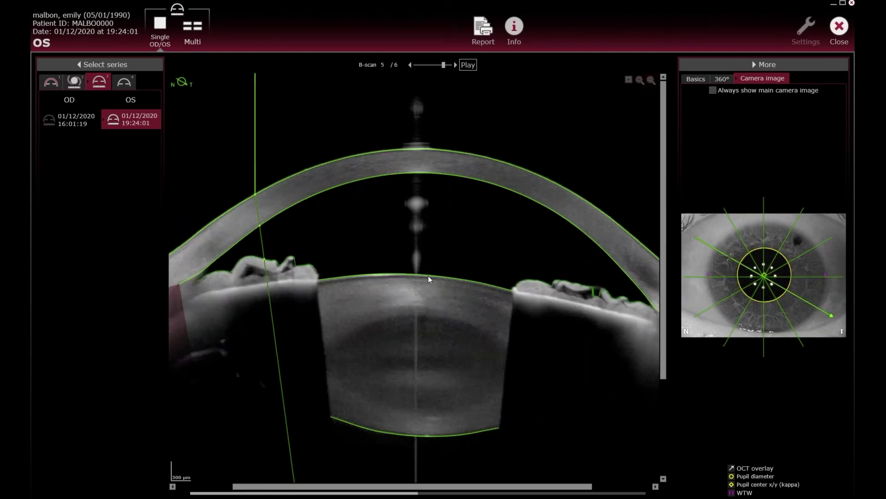
{"action": "left_click", "coordinate": [698, 81]}
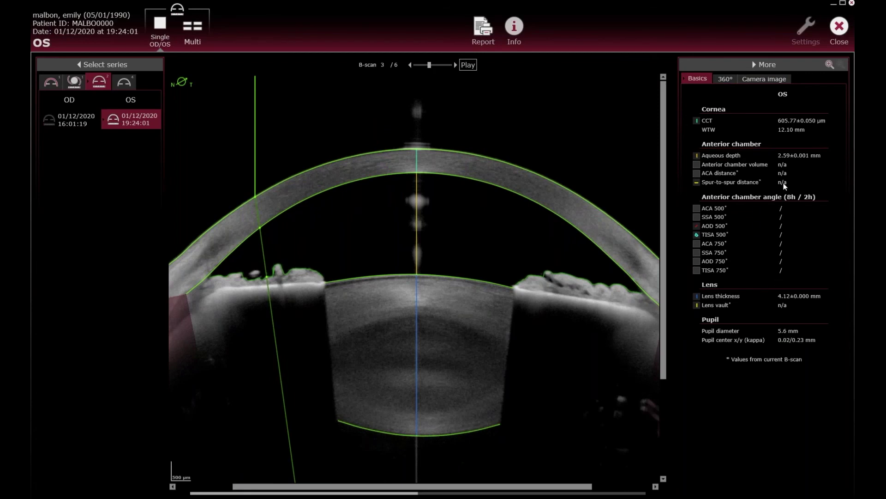
{"action": "scroll", "coordinate": [273, 277], "scroll_direction": "up", "scroll_amount": 1}
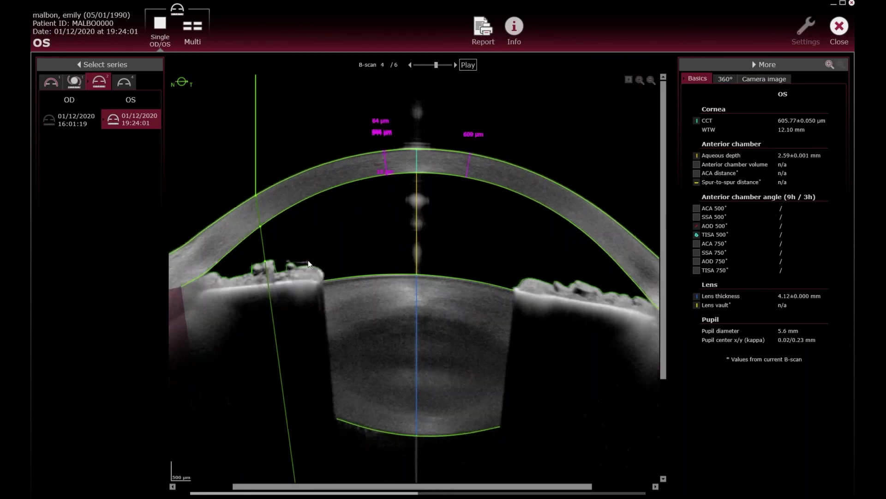
- Open B-scan 3 for scleral spur editing and mark the scleral spur and ACA recess point in the temporal chamber angle
{"action": "scroll", "coordinate": [341, 284], "scroll_direction": "down", "scroll_amount": 1}
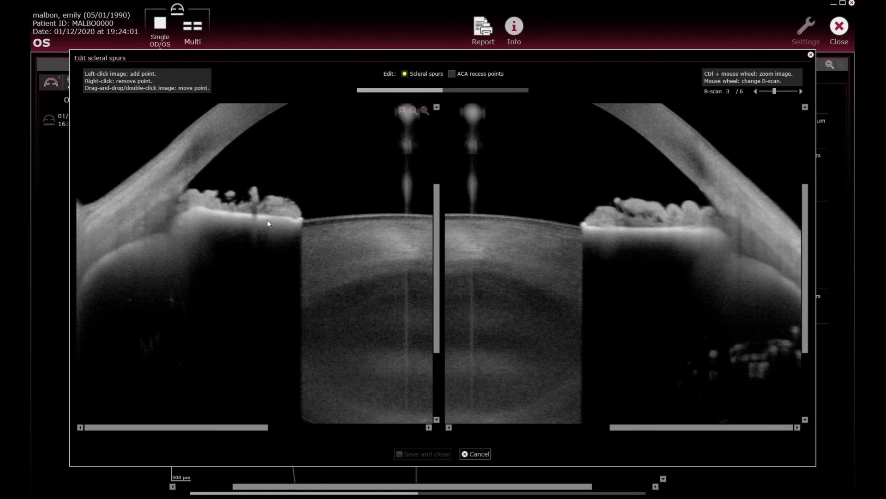
{"action": "left_click", "coordinate": [781, 110]}
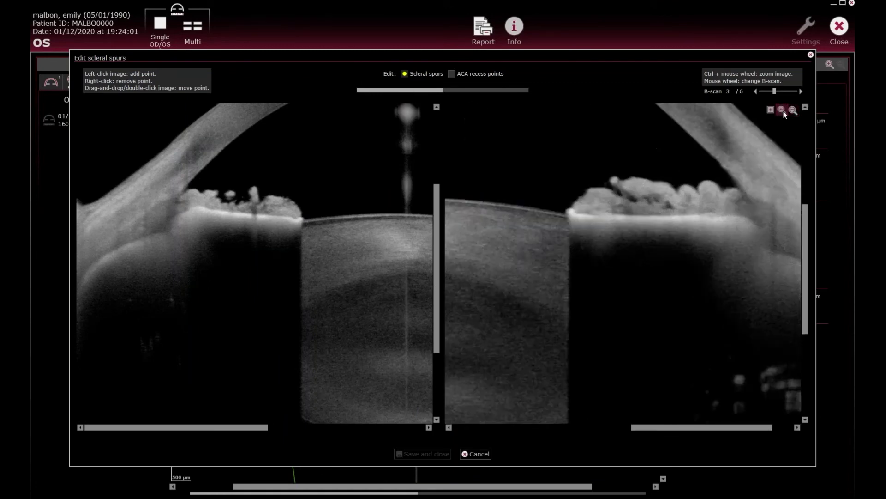
{"action": "left_click_drag", "start_coordinate": [684, 430], "coordinate": [743, 432]}
{"action": "left_click_drag", "start_coordinate": [804, 287], "coordinate": [805, 251]}
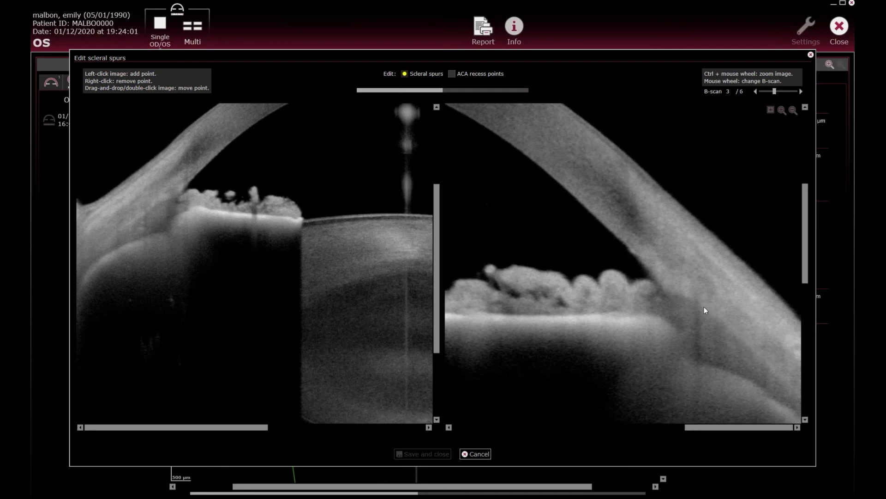
{"action": "left_click", "coordinate": [666, 293]}
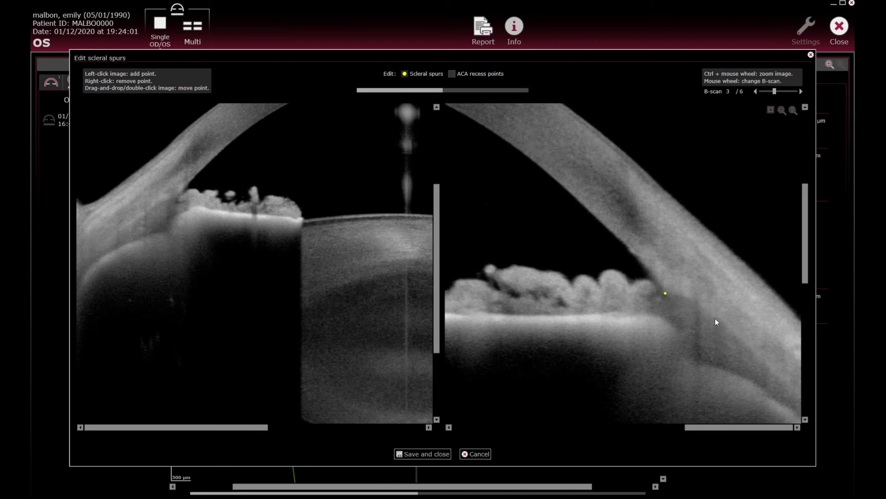
{"action": "left_click", "coordinate": [451, 74]}
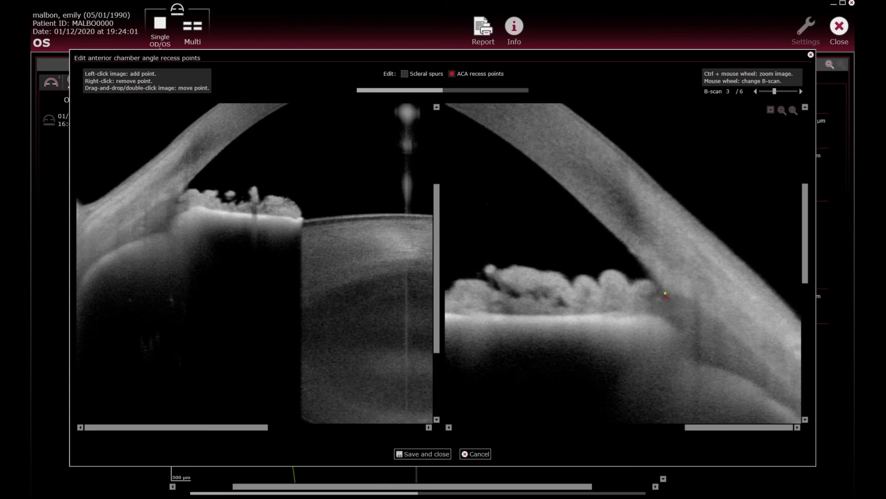
- Mark the scleral spur and ACA recess point in the nasal chamber angle of B-scan 3 and save the edits
{"action": "left_click", "coordinate": [405, 73]}
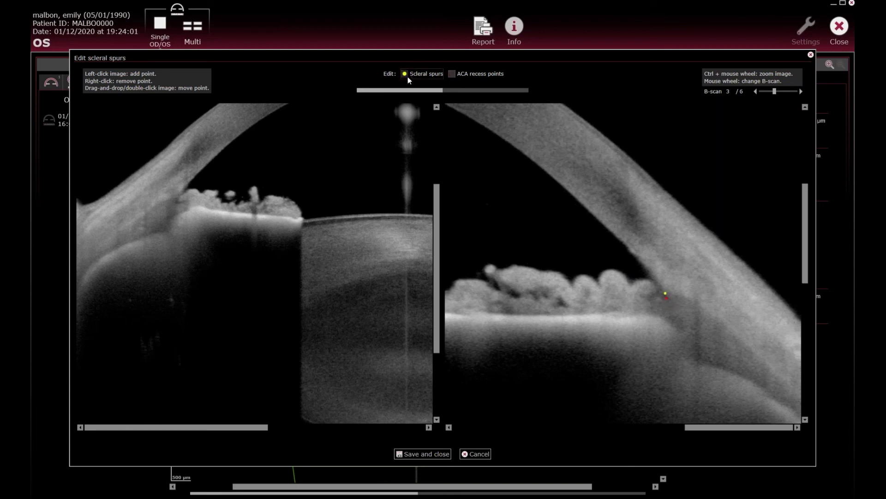
{"action": "left_click", "coordinate": [180, 194]}
{"action": "left_click", "coordinate": [453, 73]}
{"action": "left_click", "coordinate": [176, 198]}
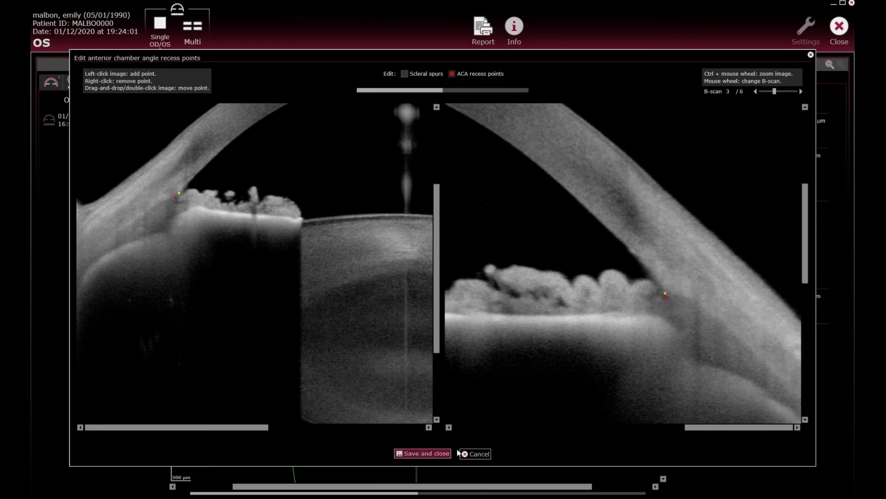
{"action": "left_click", "coordinate": [422, 454]}
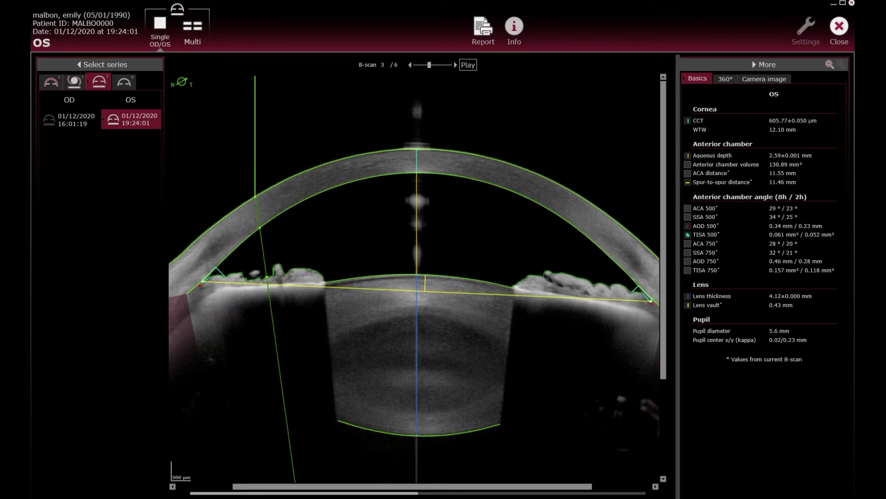
- Fit the whole B-scan 3 beside a widened parameter list and overlay the anterior chamber volume on it
{"action": "left_click_drag", "start_coordinate": [662, 182], "coordinate": [588, 182]}
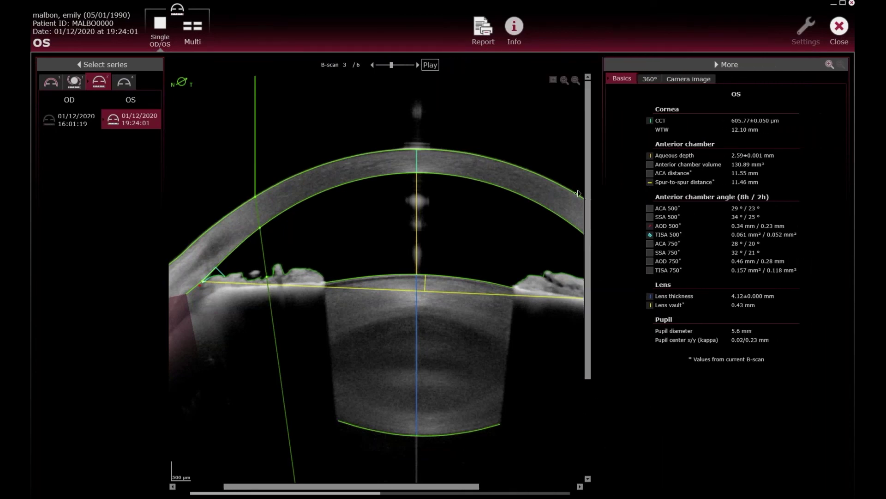
{"action": "left_click", "coordinate": [576, 81]}
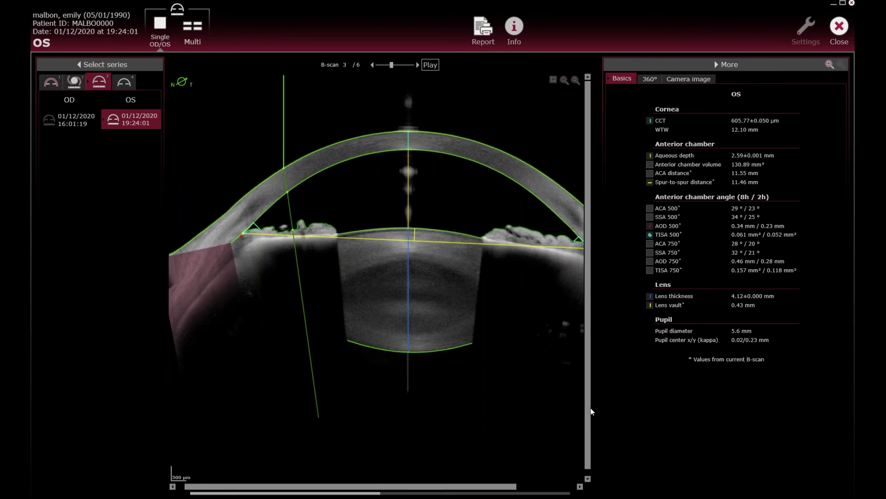
{"action": "mouse_move", "coordinate": [599, 112]}
{"action": "left_mouse_down"}
{"action": "mouse_move", "coordinate": [616, 113]}
{"action": "mouse_move", "coordinate": [587, 112]}
{"action": "left_mouse_up"}
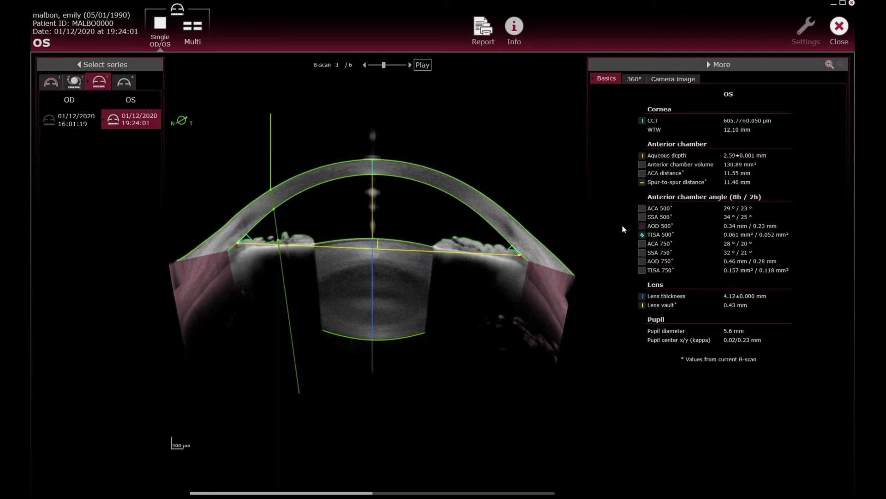
{"action": "left_click", "coordinate": [645, 167]}
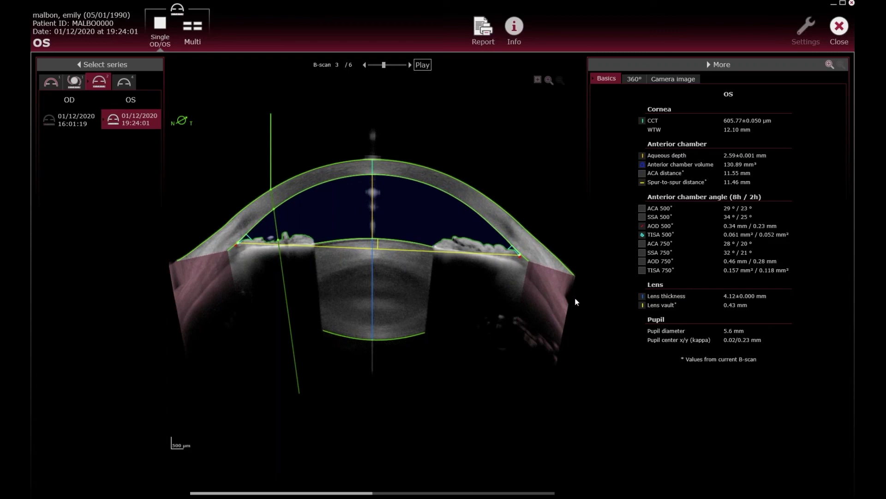
- Examine the 360° ACA 500 and AOD 500 diagrams, using their meridians to switch between B-scans 6, 1 and 3
{"action": "left_click", "coordinate": [633, 79]}
{"action": "left_click", "coordinate": [740, 205]}
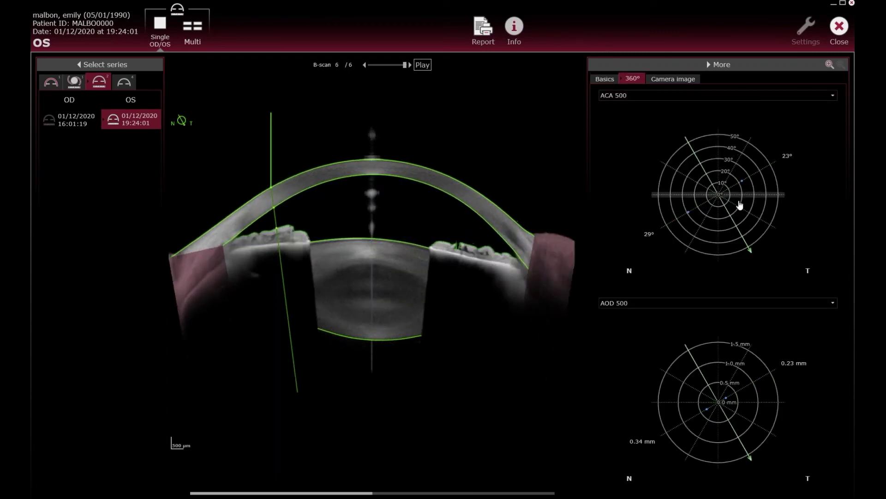
{"action": "left_click", "coordinate": [716, 209]}
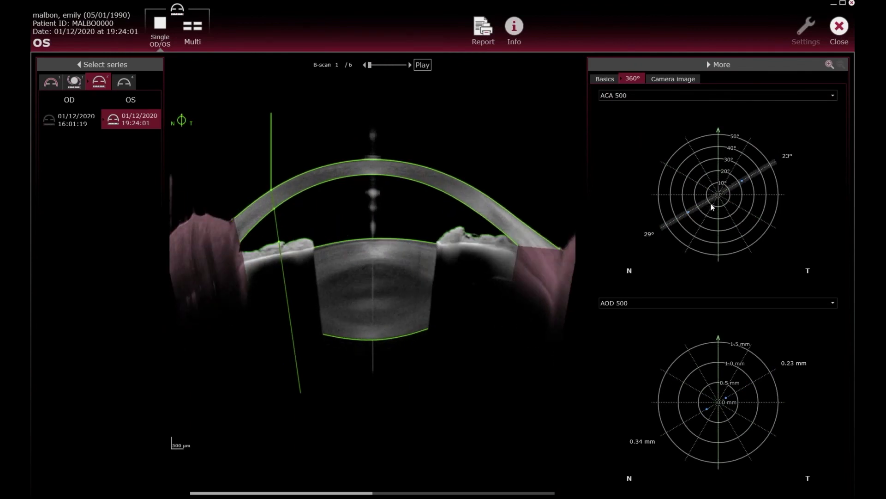
{"action": "left_click", "coordinate": [732, 223]}
{"action": "left_click", "coordinate": [767, 368]}
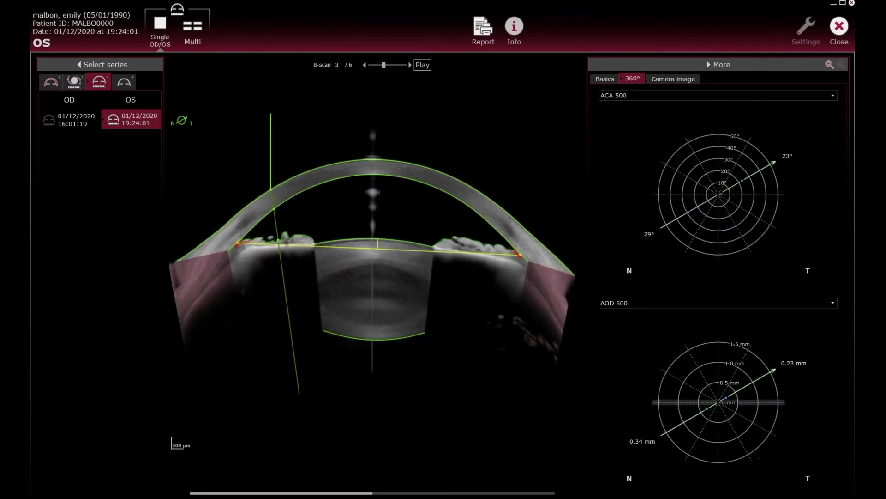
{"action": "left_click_drag", "start_coordinate": [567, 347], "coordinate": [479, 346]}
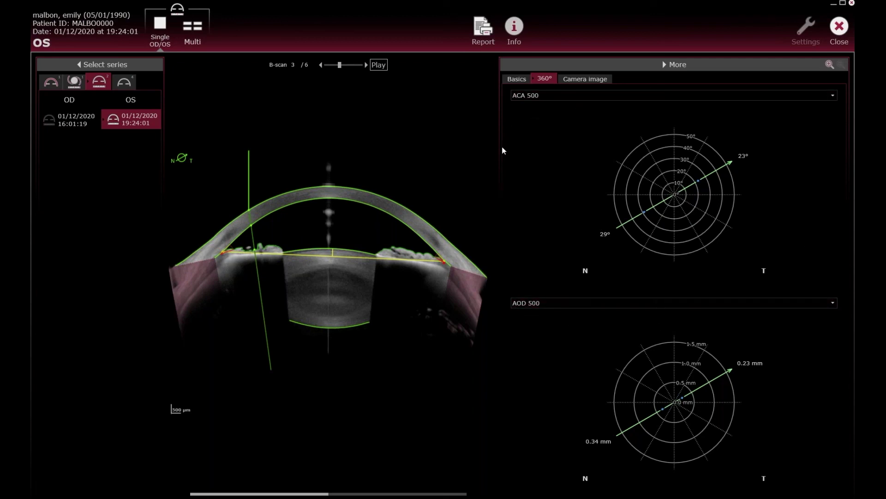
{"action": "left_click_drag", "start_coordinate": [499, 148], "coordinate": [628, 149]}
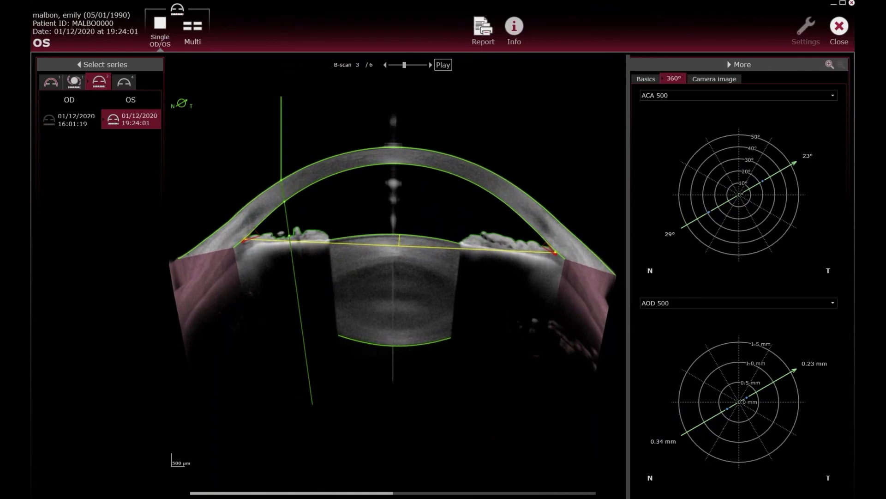